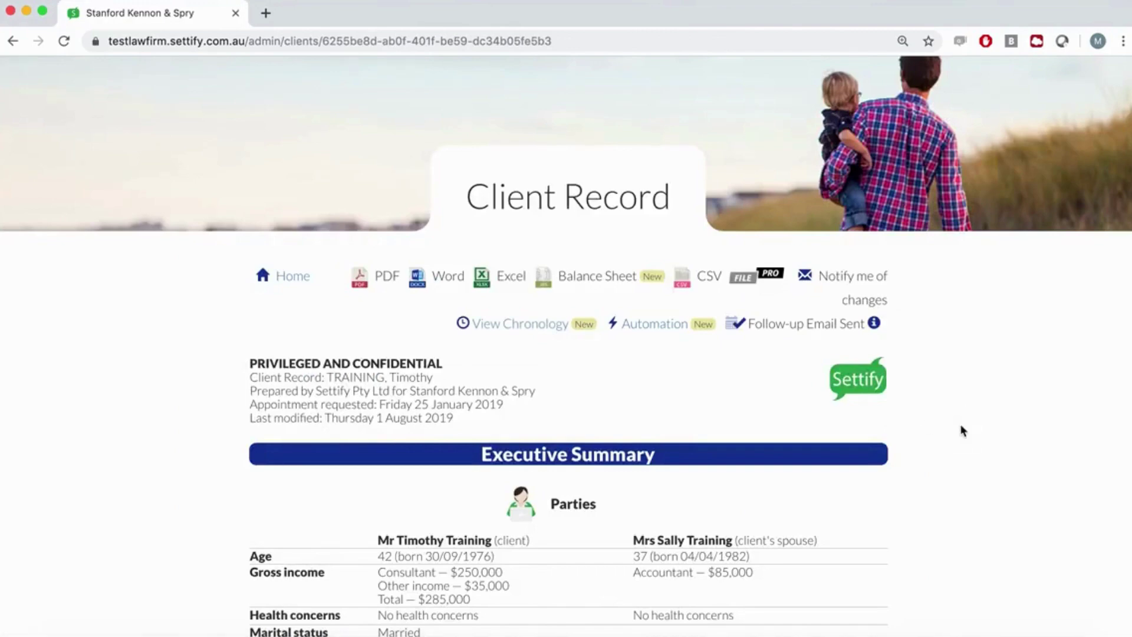
# Open the client record's Excel export options and review the recipient, message and download choices
pyautogui.scroll(-10, 963, 432)
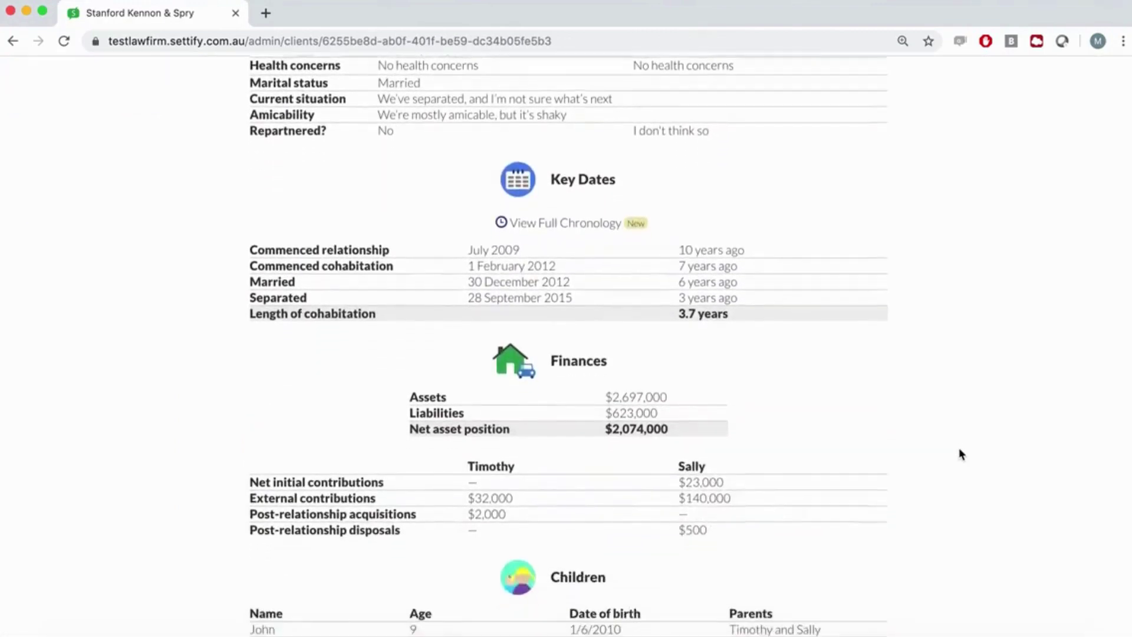
pyautogui.scroll(7, 962, 454)
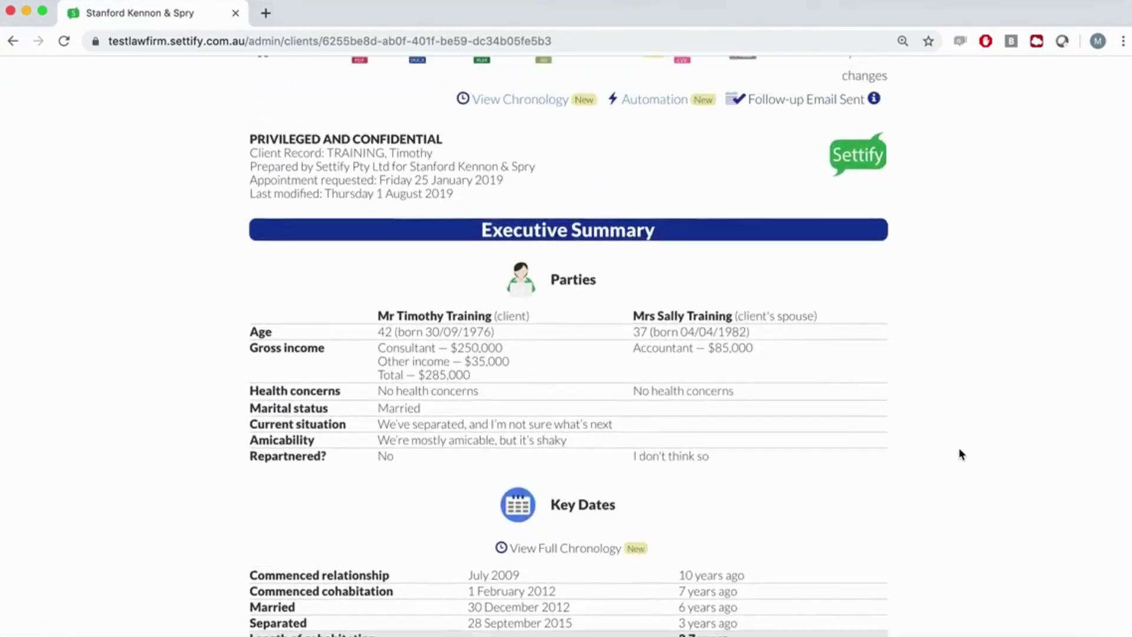
pyautogui.scroll(3, 962, 454)
pyautogui.click(496, 206)
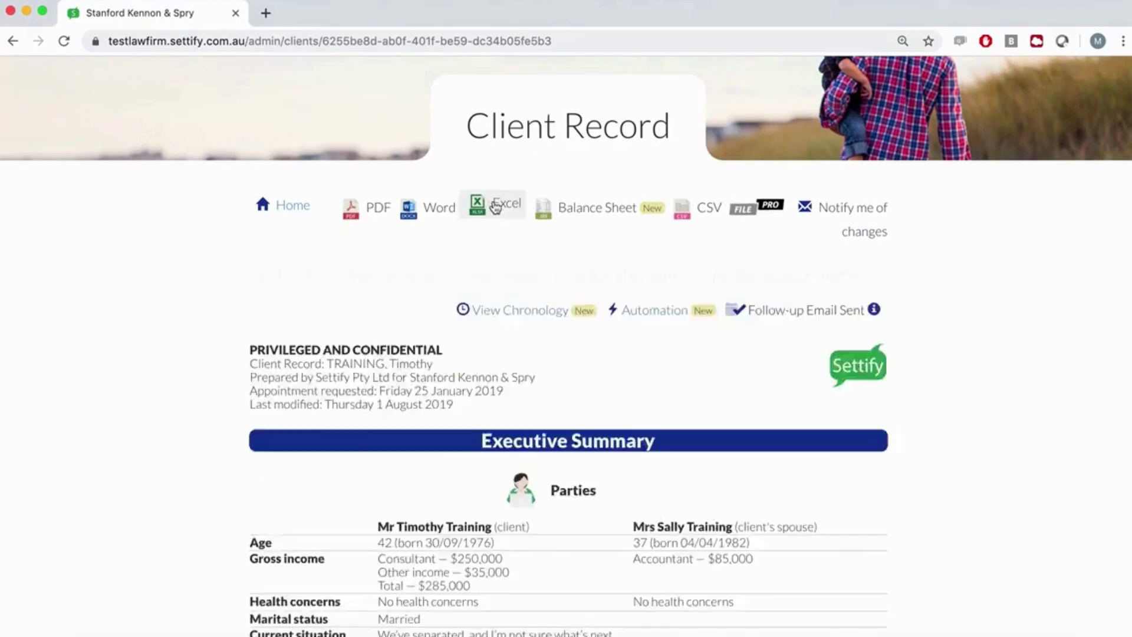
pyautogui.scroll(-3, 599, 376)
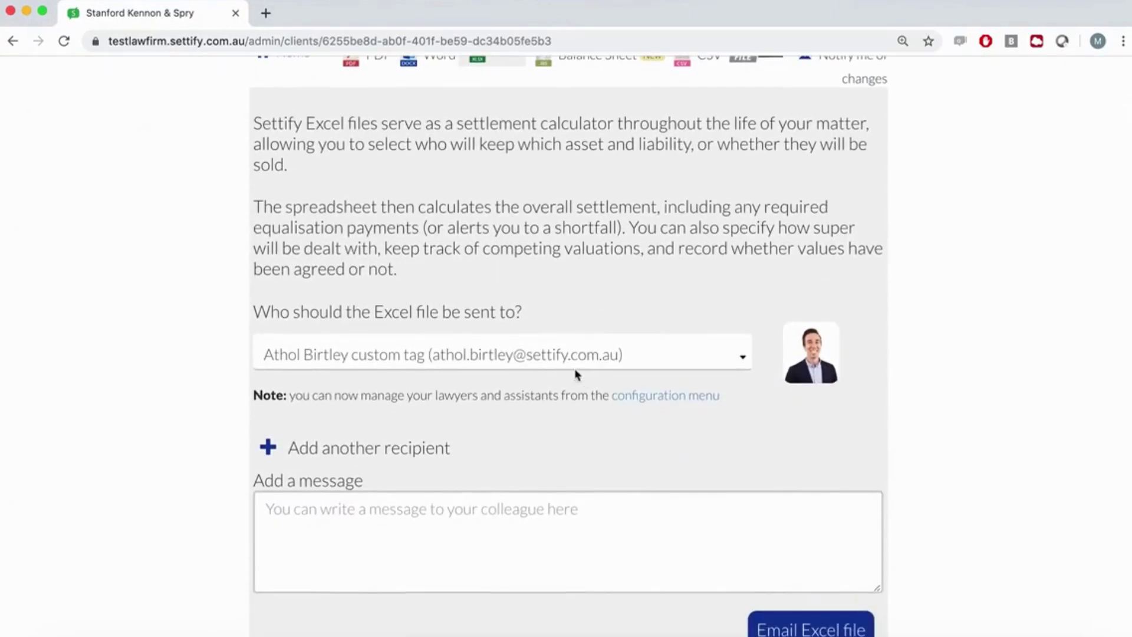
pyautogui.scroll(-2, 518, 360)
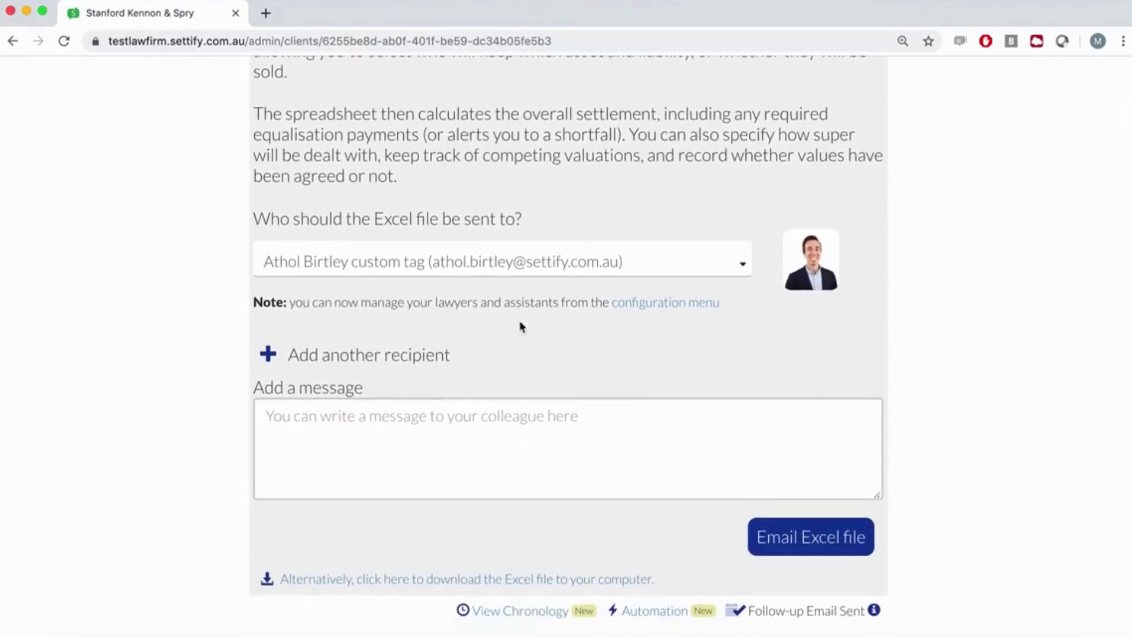
pyautogui.scroll(-1, 559, 362)
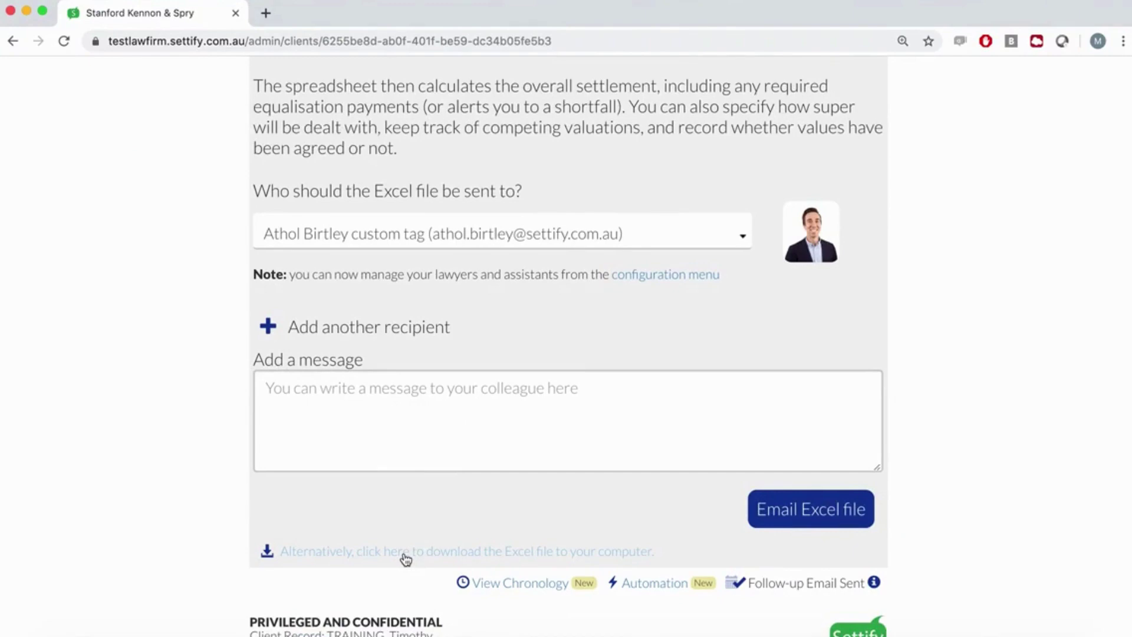
# Switch to the Property Pool Calculator workbook in Excel and select cell G14 on the Assets and Liabilities sheet
pyautogui.hotkey('ctrl', 'Up')
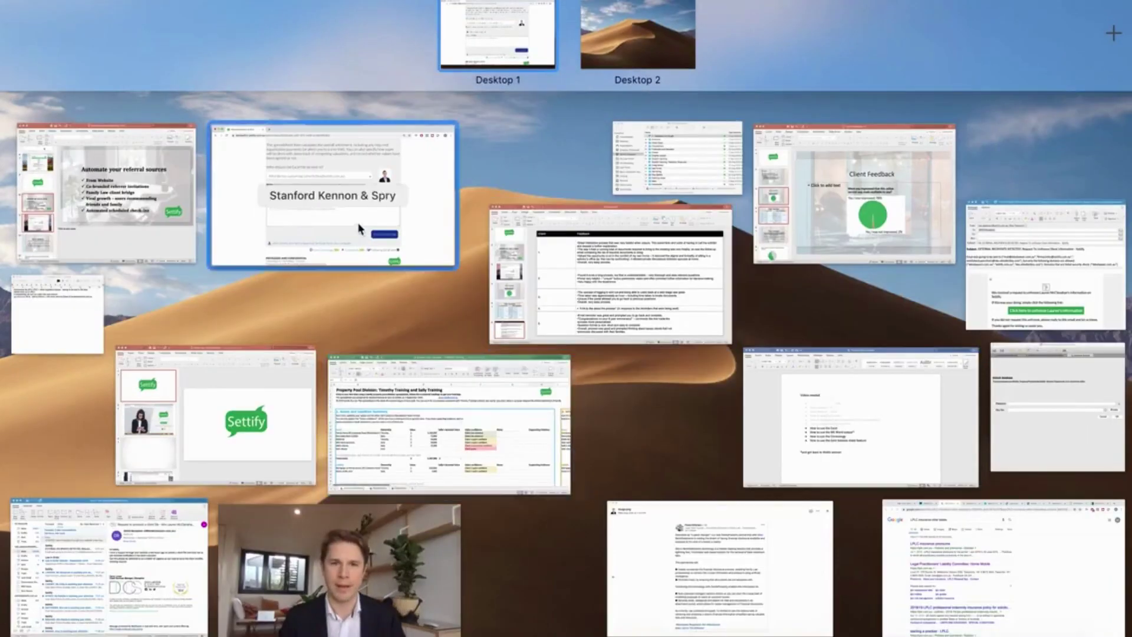
pyautogui.click(492, 463)
pyautogui.click(851, 408)
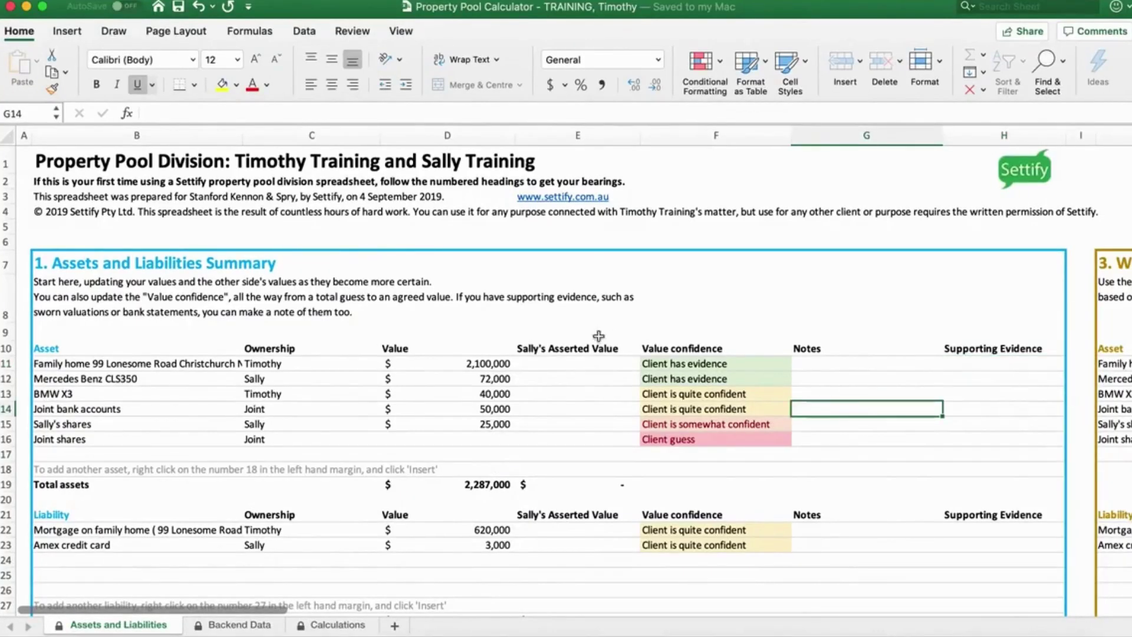
# Examine the asset, liability and superannuation tables, the net pool totals and the Entitlements section
pyautogui.scroll(-5, 552, 431)
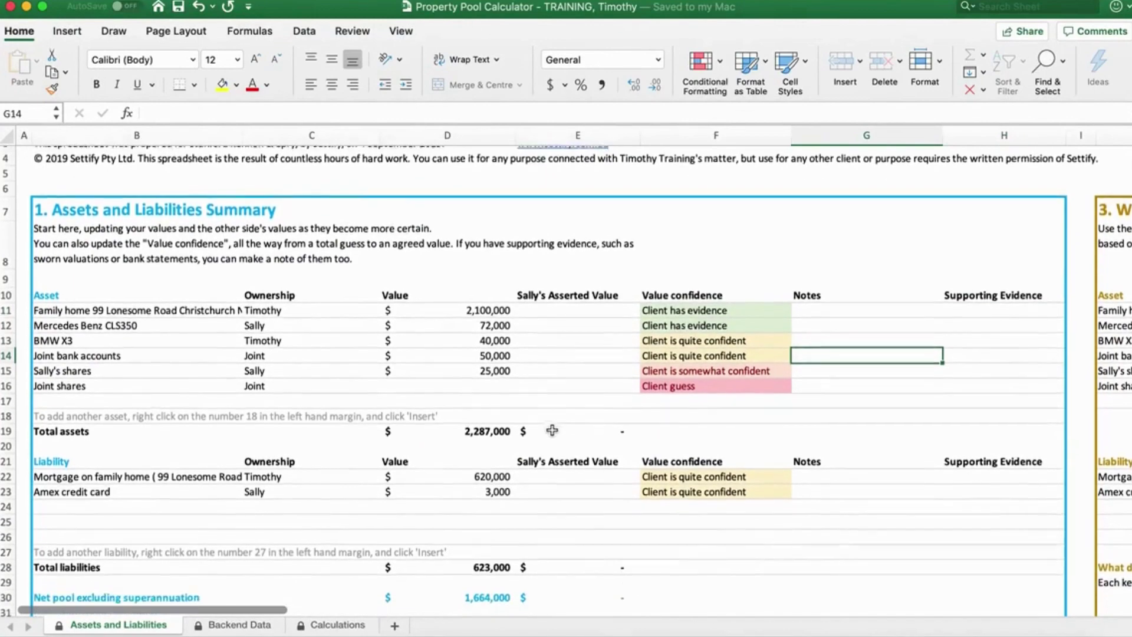
pyautogui.scroll(-7, 551, 430)
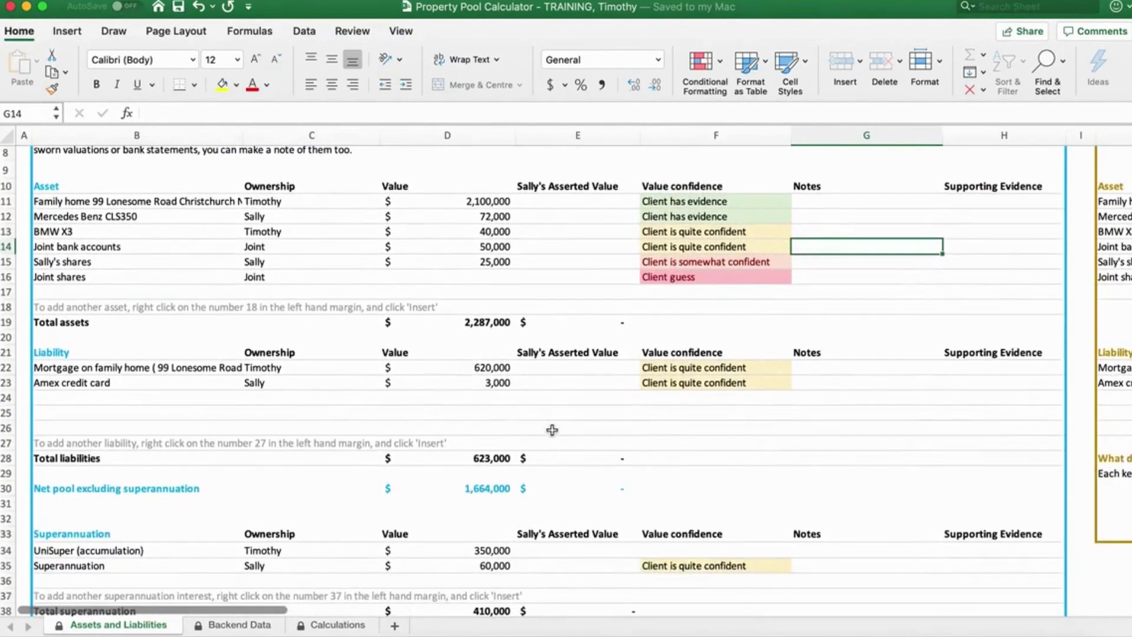
pyautogui.scroll(-3, 552, 430)
pyautogui.scroll(5, 552, 429)
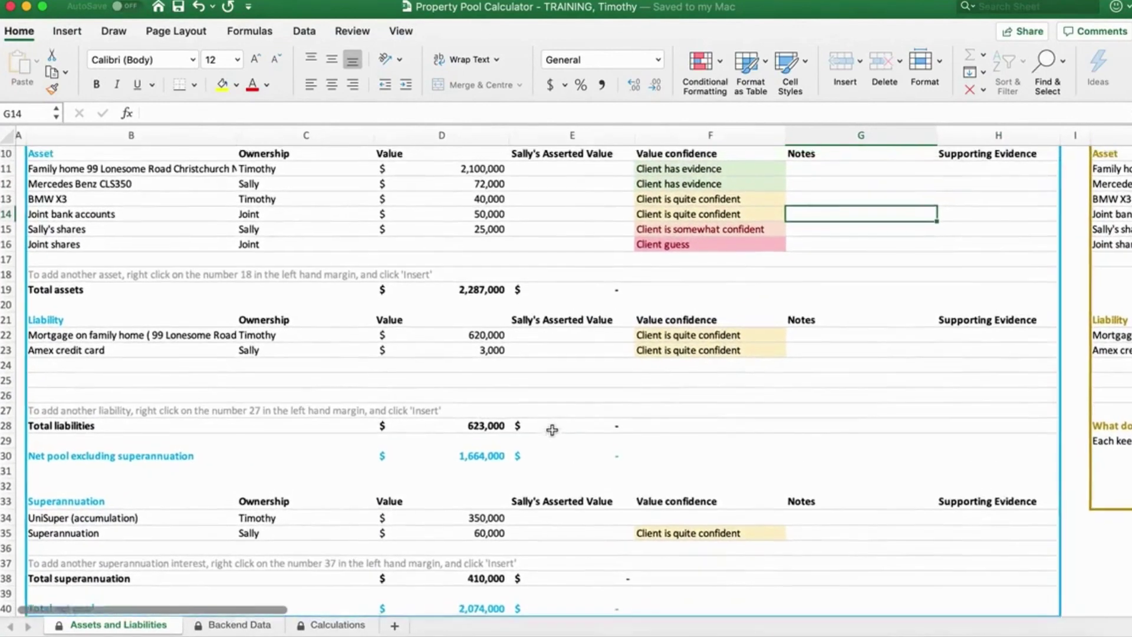
pyautogui.scroll(4, 552, 430)
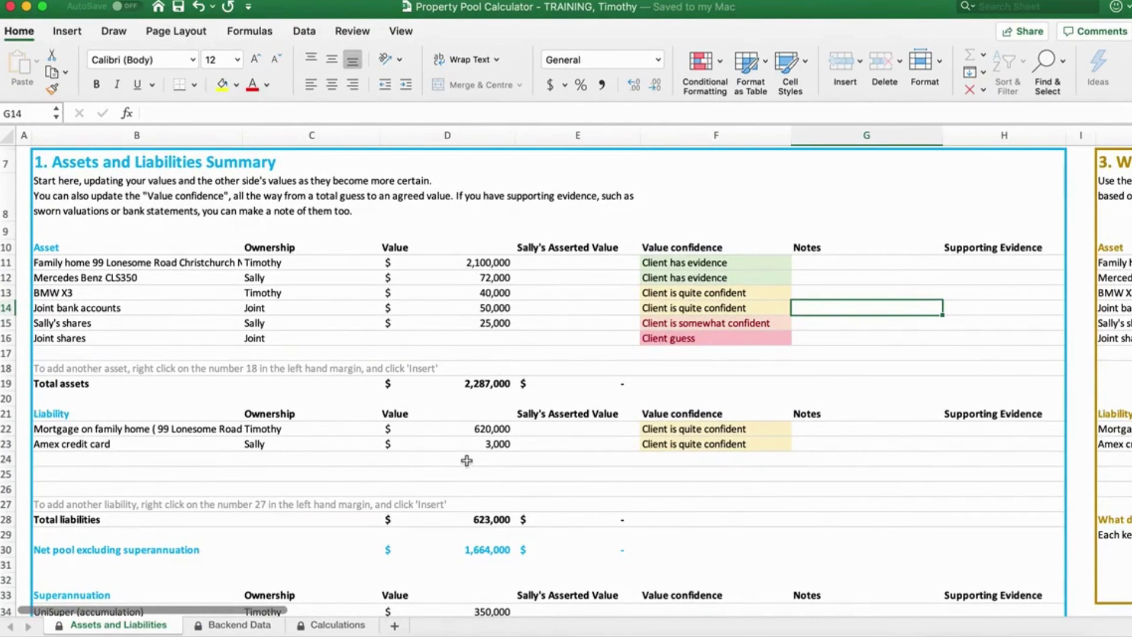
pyautogui.scroll(-2, 467, 461)
pyautogui.scroll(-4, 467, 461)
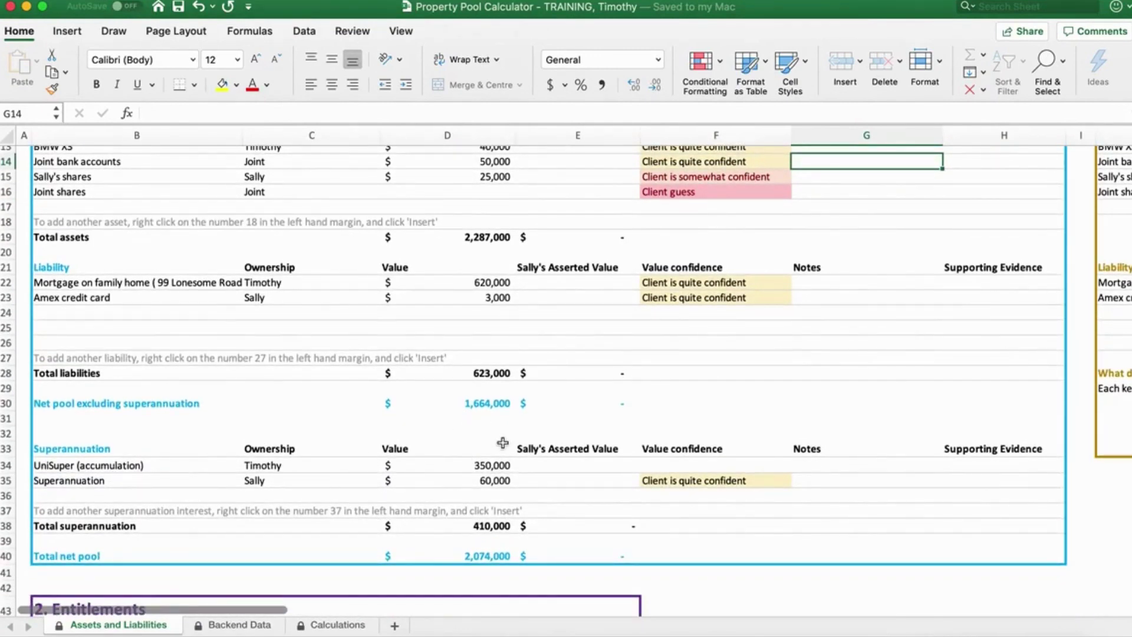
pyautogui.scroll(-13, 503, 443)
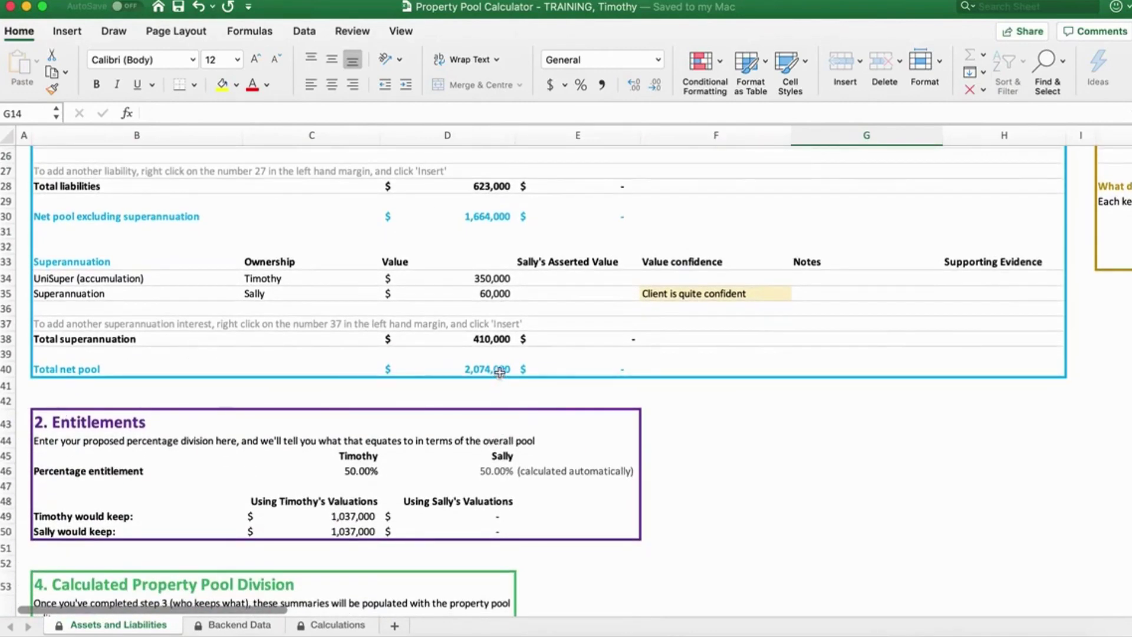
pyautogui.scroll(-1, 499, 376)
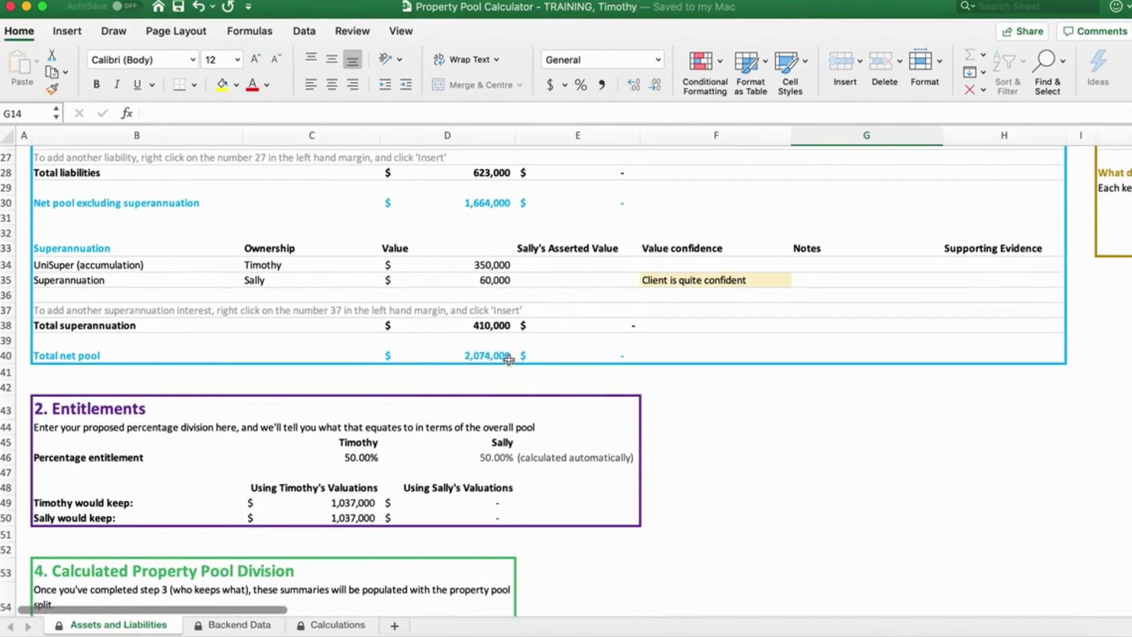
pyautogui.scroll(3, 417, 274)
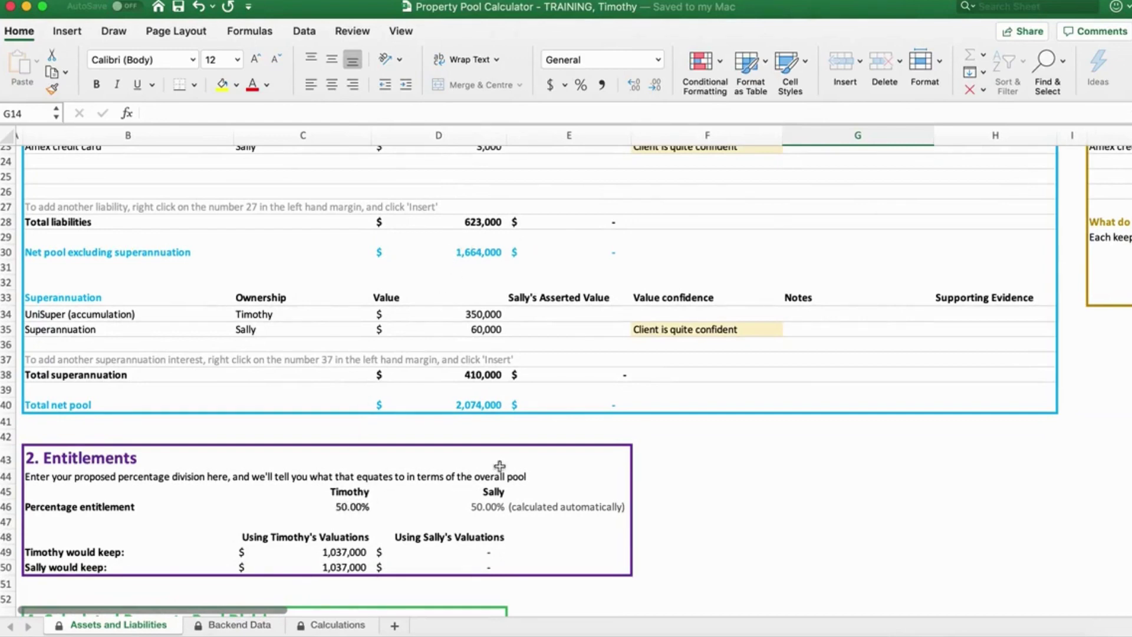
pyautogui.scroll(12, 500, 466)
pyautogui.scroll(6, 500, 466)
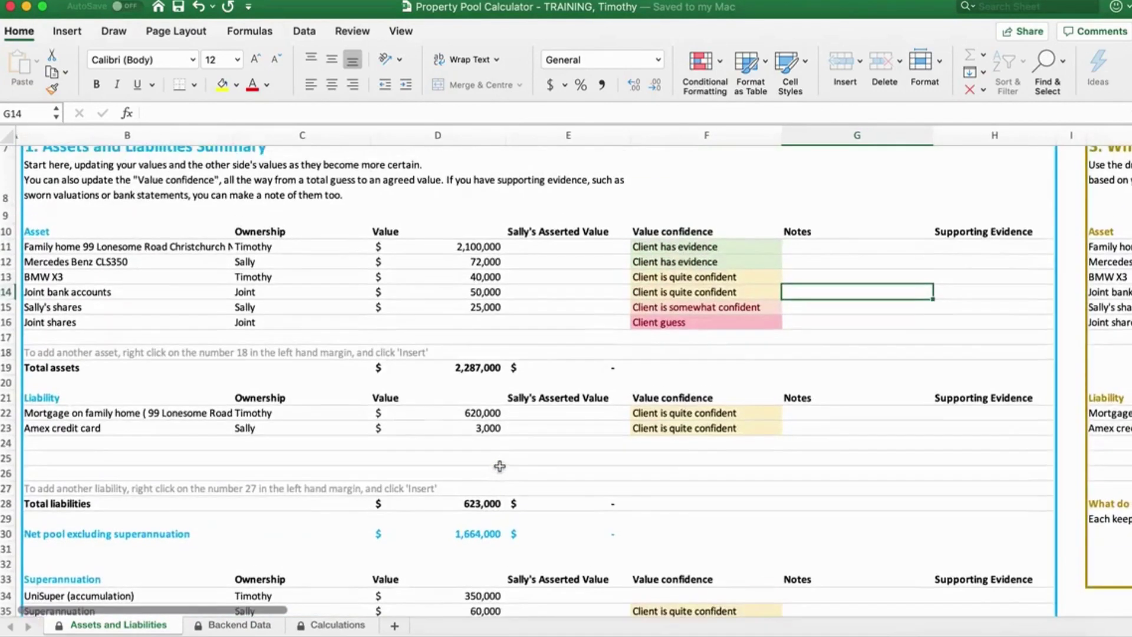
# Copy the client's asset values in D11:D15 into the spouse's asserted value column, starting at E11
pyautogui.scroll(-2, 498, 466)
pyautogui.scroll(-1, 497, 338)
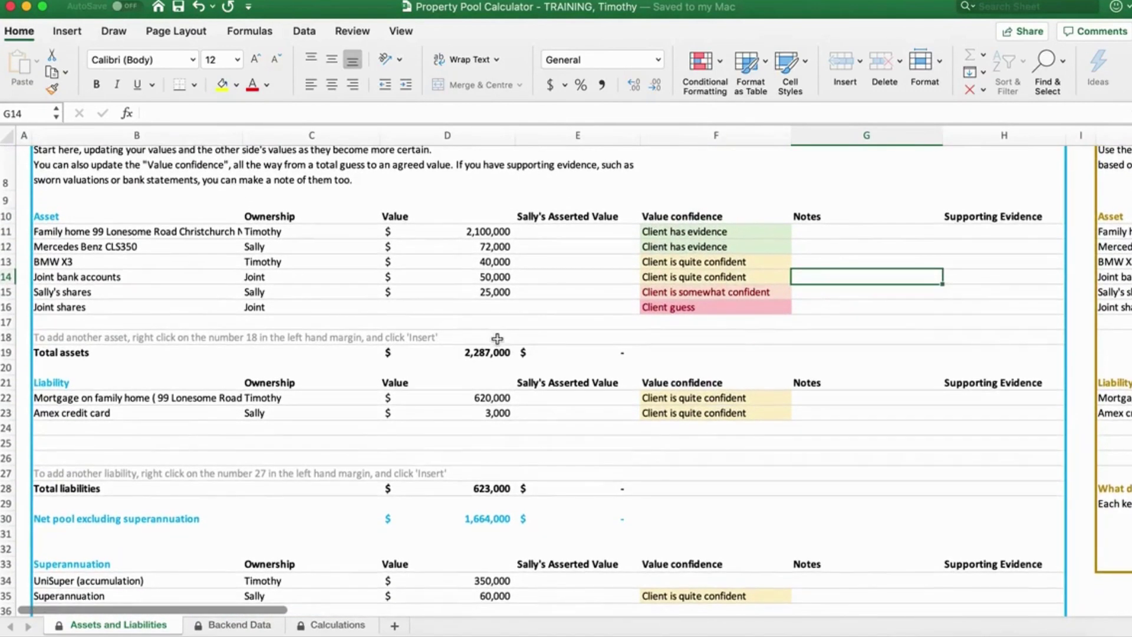
pyautogui.moveTo(485, 232); pyautogui.dragTo(484, 292)
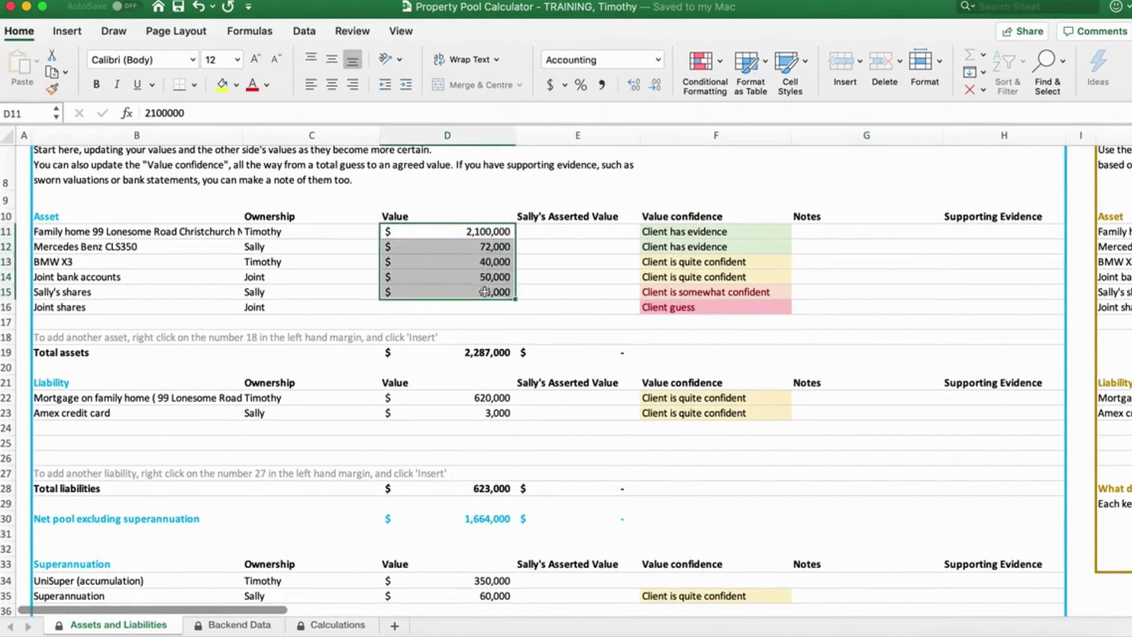
pyautogui.press('cmd+c')
pyautogui.click(575, 234)
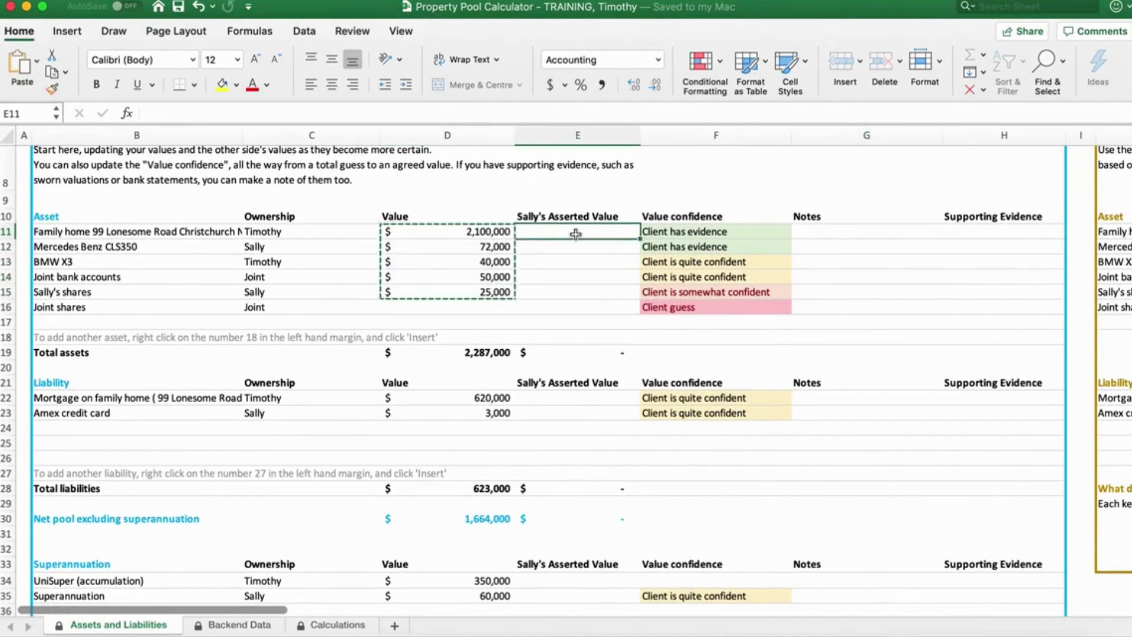
pyautogui.press('super+v')
# Copy the mortgage and Amex credit card values in D22:D23 into the spouse's asserted value column at E22
pyautogui.click(467, 398)
pyautogui.moveTo(467, 397); pyautogui.dragTo(466, 413)
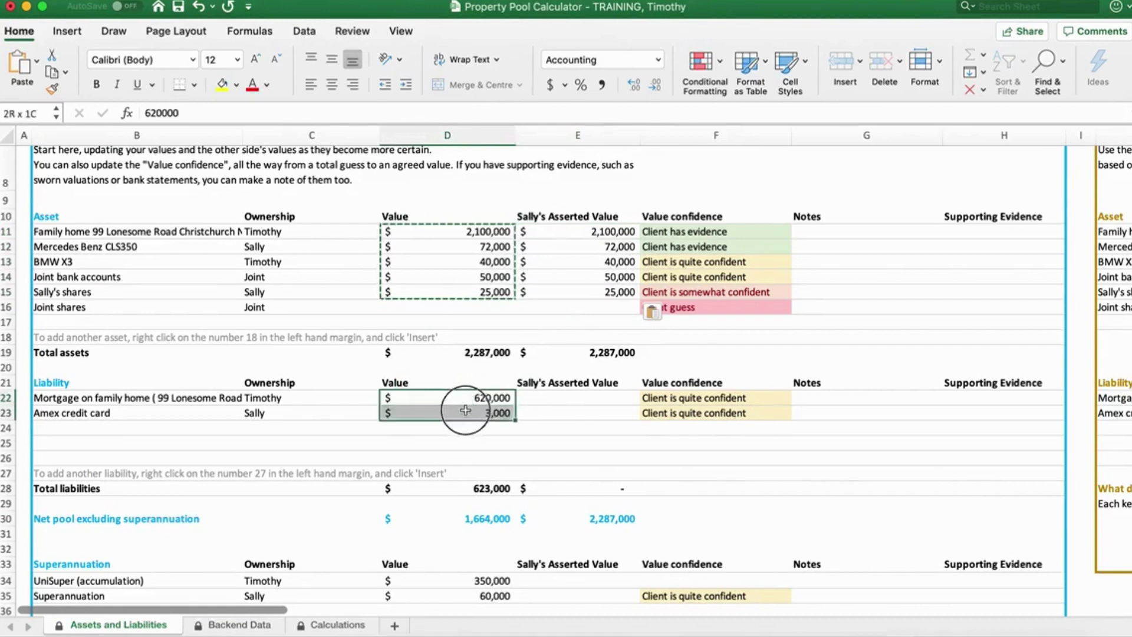
pyautogui.press('super+c')
pyautogui.click(583, 403)
pyautogui.press('super+v')
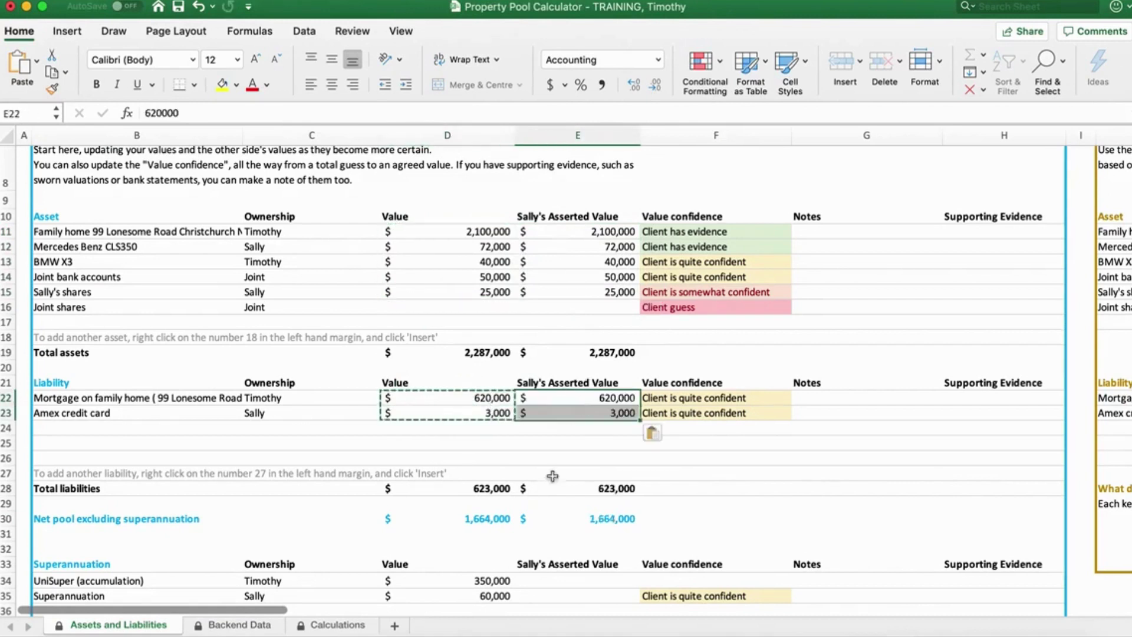
# Copy the two superannuation values in D34:D35 into the spouse's asserted value column at E34
pyautogui.moveTo(490, 581); pyautogui.dragTo(489, 593)
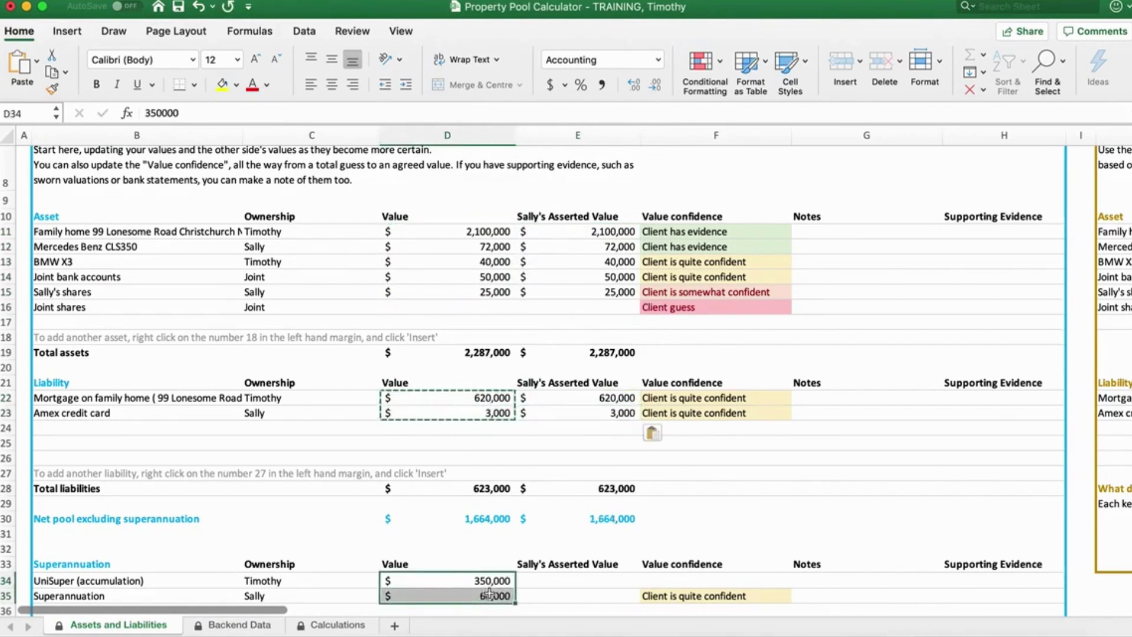
pyautogui.press('super+c')
pyautogui.click(565, 582)
pyautogui.press('super+v')
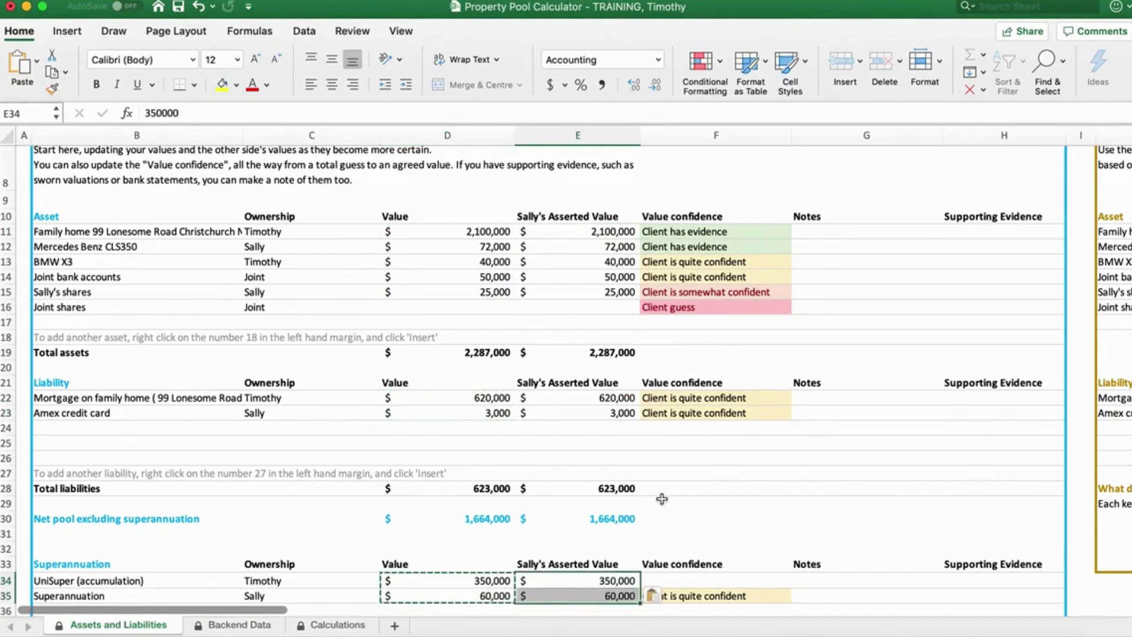
pyautogui.scroll(-3, 662, 497)
pyautogui.click(672, 497)
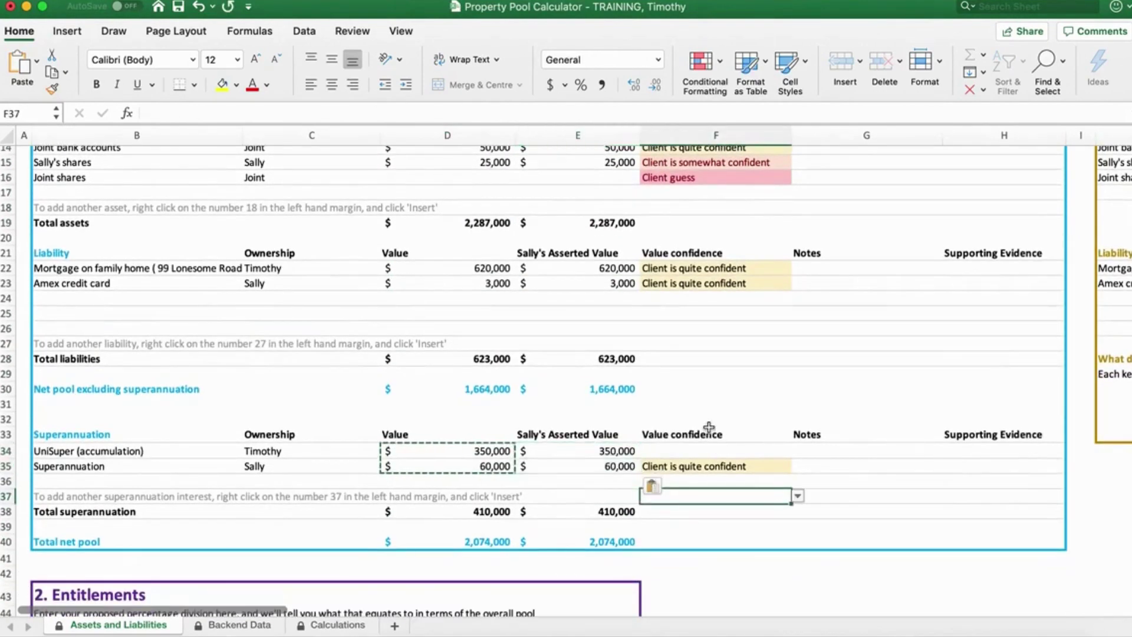
# Set the spouse's asserted value for the family home in E11 to 900,000
pyautogui.scroll(4, 684, 484)
pyautogui.scroll(1, 709, 427)
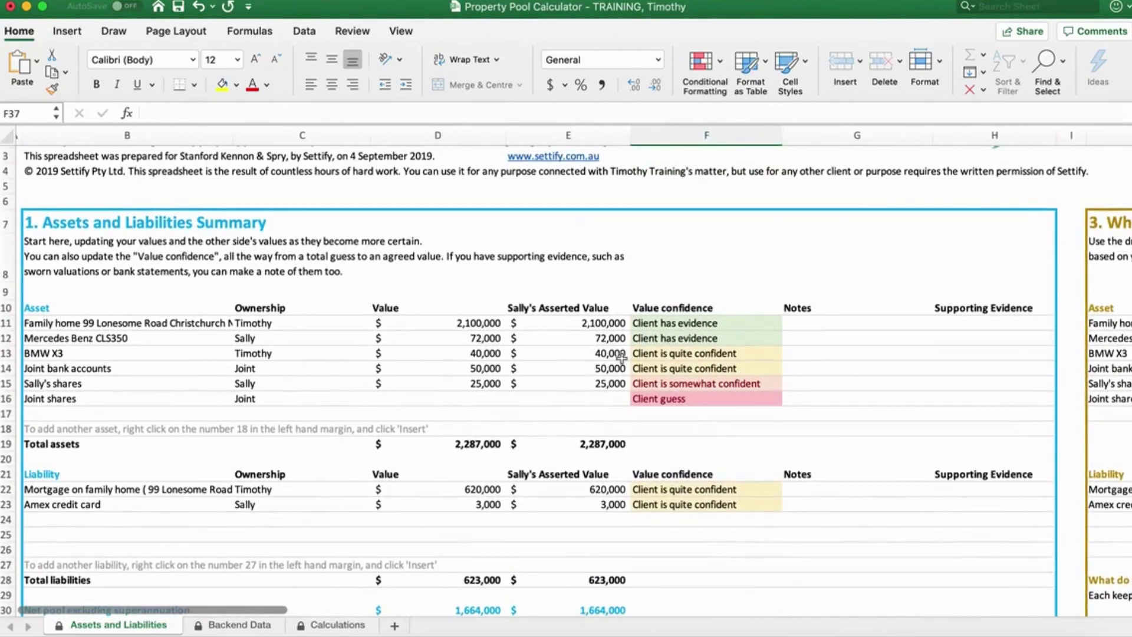
pyautogui.click(593, 323)
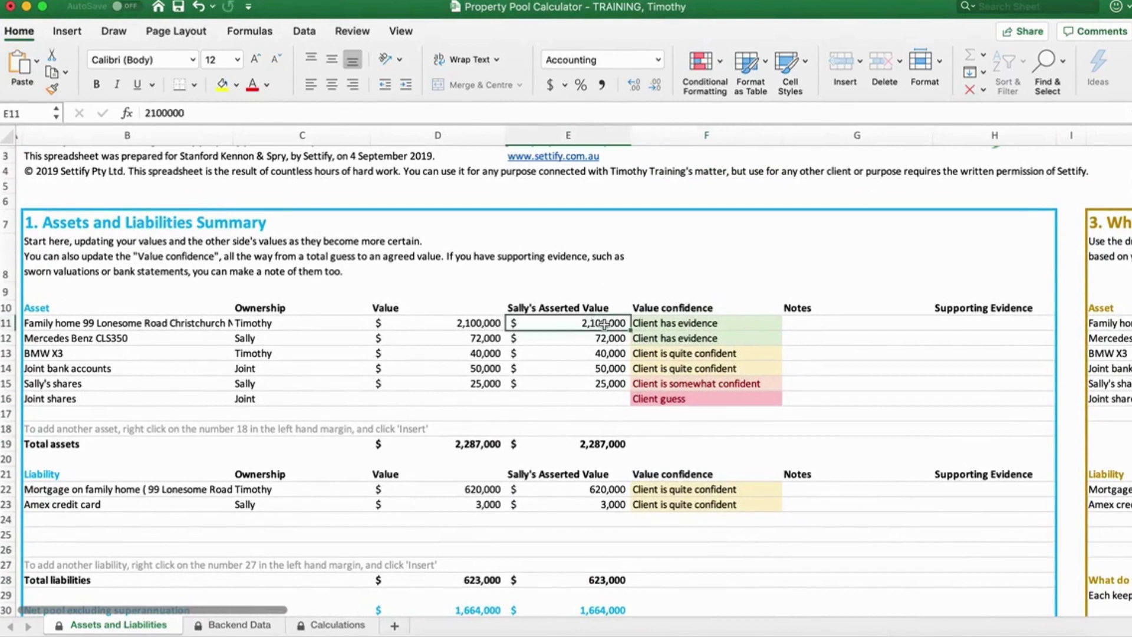
pyautogui.doubleClick(604, 324)
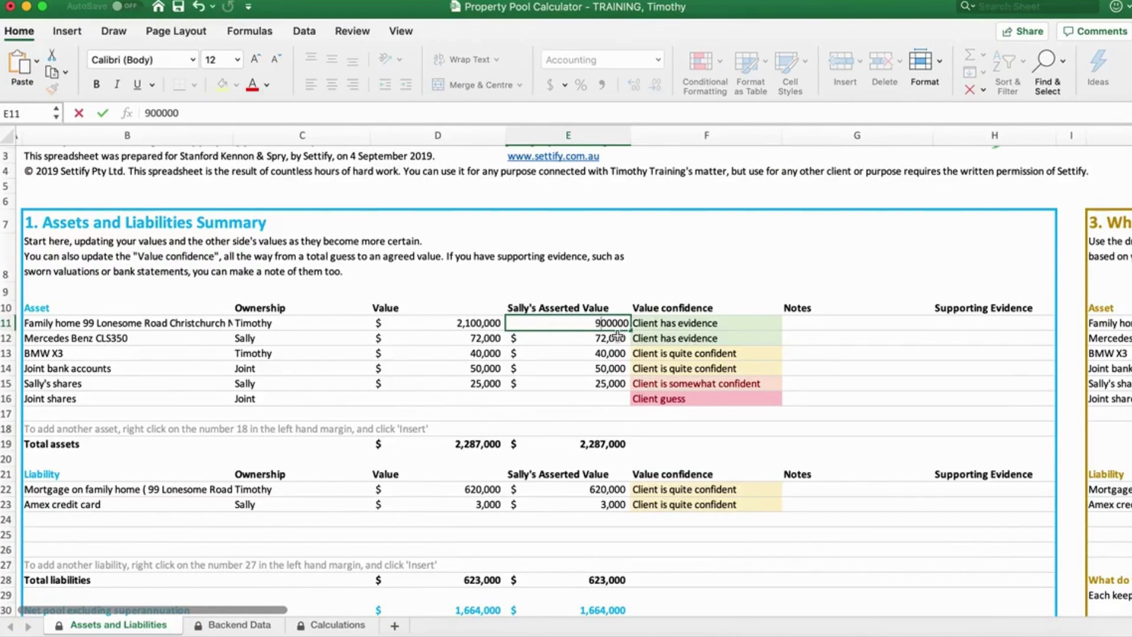
pyautogui.write('9')
pyautogui.press('Return')
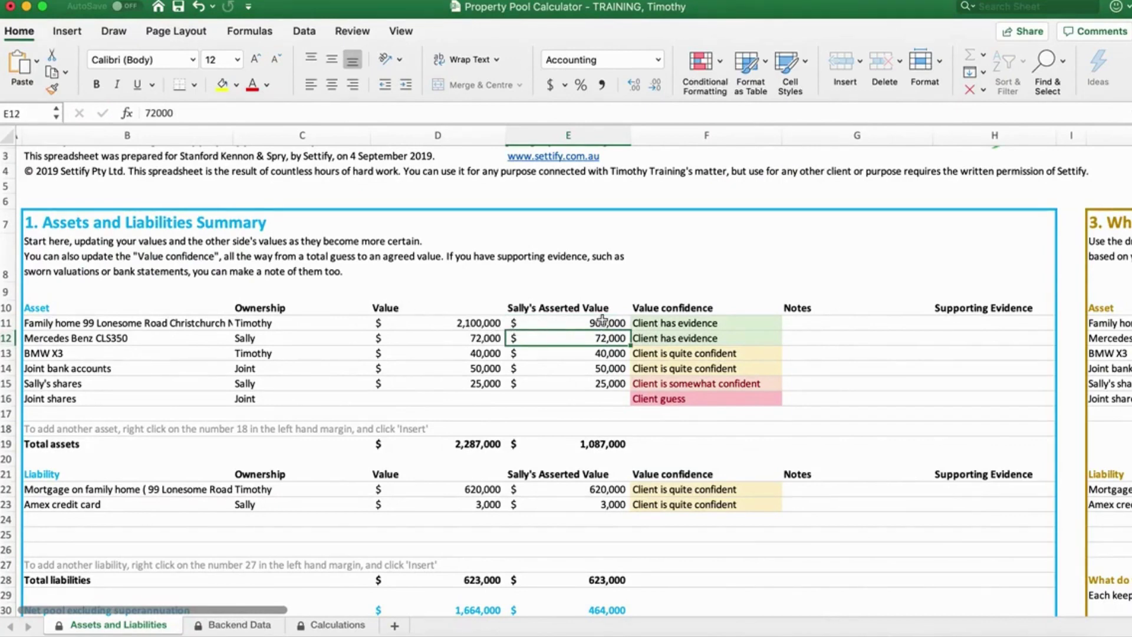
# Set the spouse's asserted value for the family home in E11 to 1,900,000 and check the total net pool
pyautogui.scroll(-5, 610, 425)
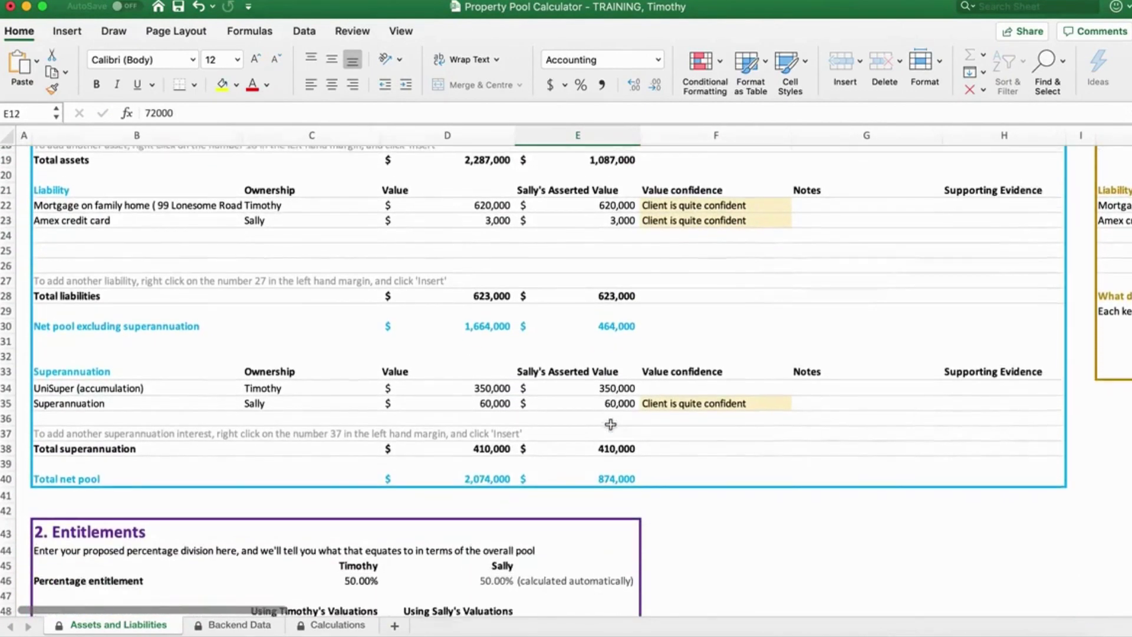
pyautogui.scroll(4, 543, 467)
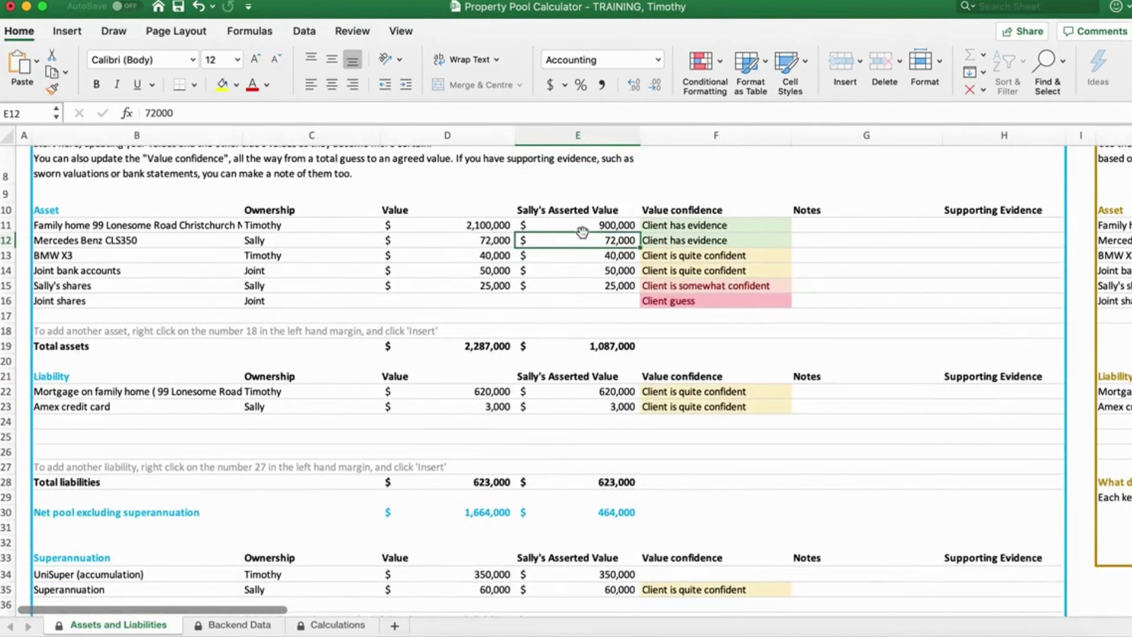
pyautogui.doubleClick(615, 225)
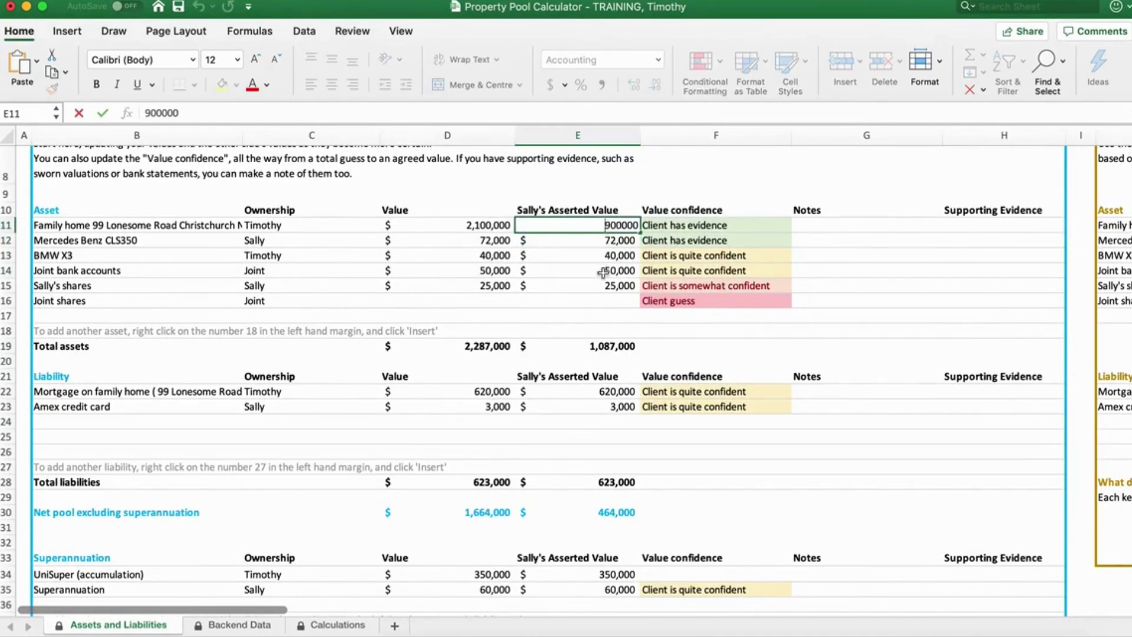
pyautogui.write('1')
pyautogui.click(572, 315)
pyautogui.scroll(-3, 621, 337)
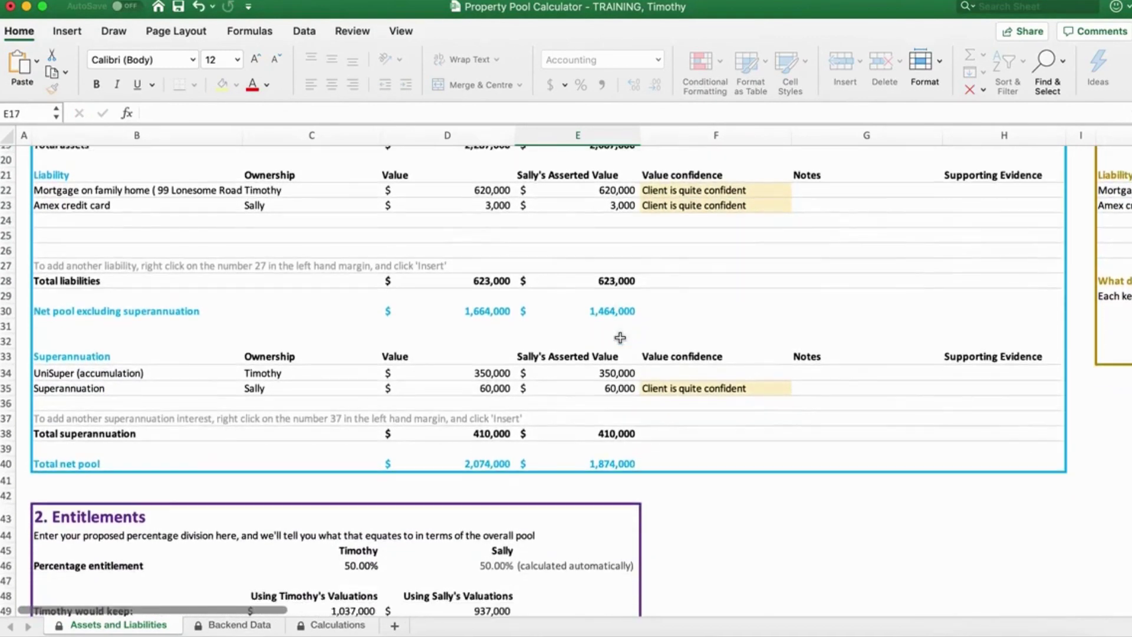
# Set the family home's value confidence in F11 to "Evidence sighted"
pyautogui.scroll(8, 624, 489)
pyautogui.scroll(1, 624, 491)
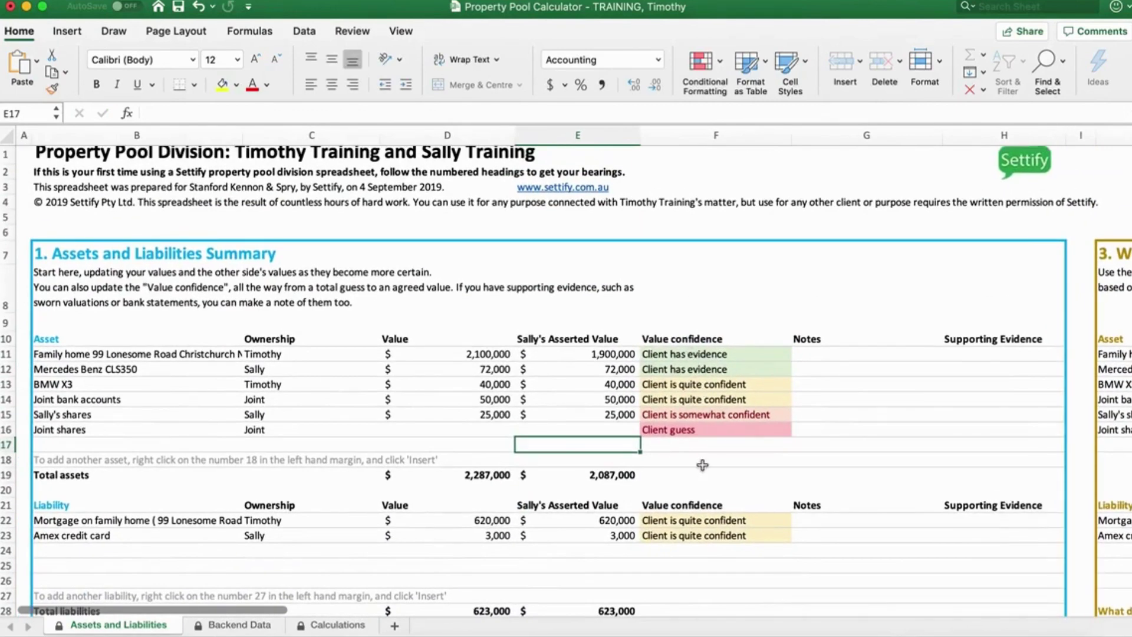
pyautogui.scroll(-4, 699, 464)
pyautogui.scroll(-1, 754, 348)
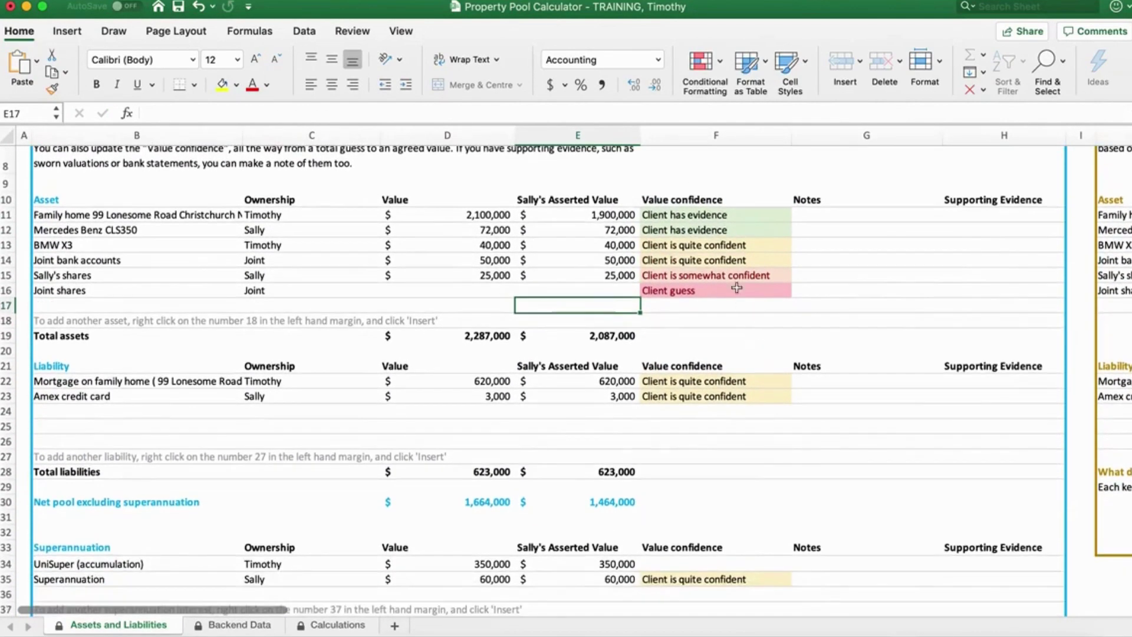
pyautogui.click(712, 214)
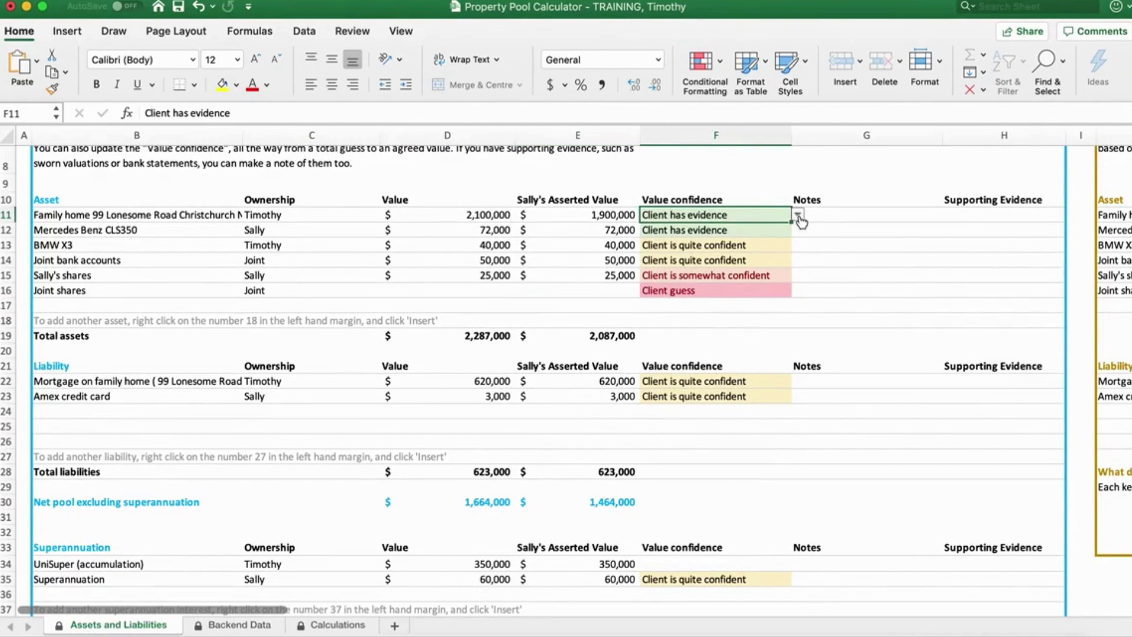
pyautogui.click(798, 216)
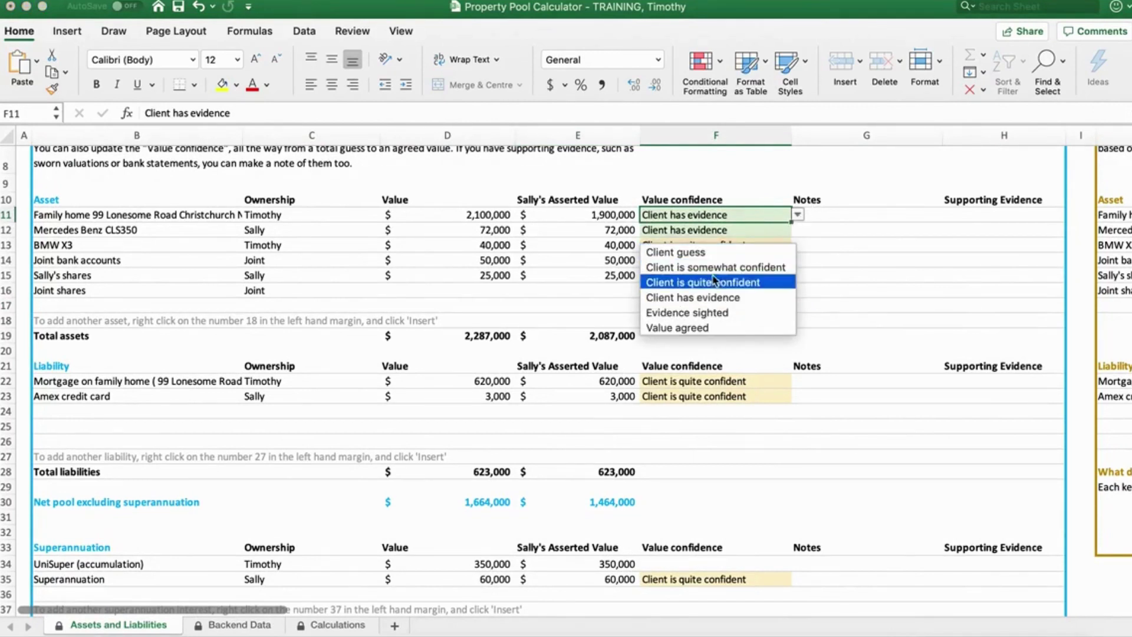
pyautogui.click(725, 316)
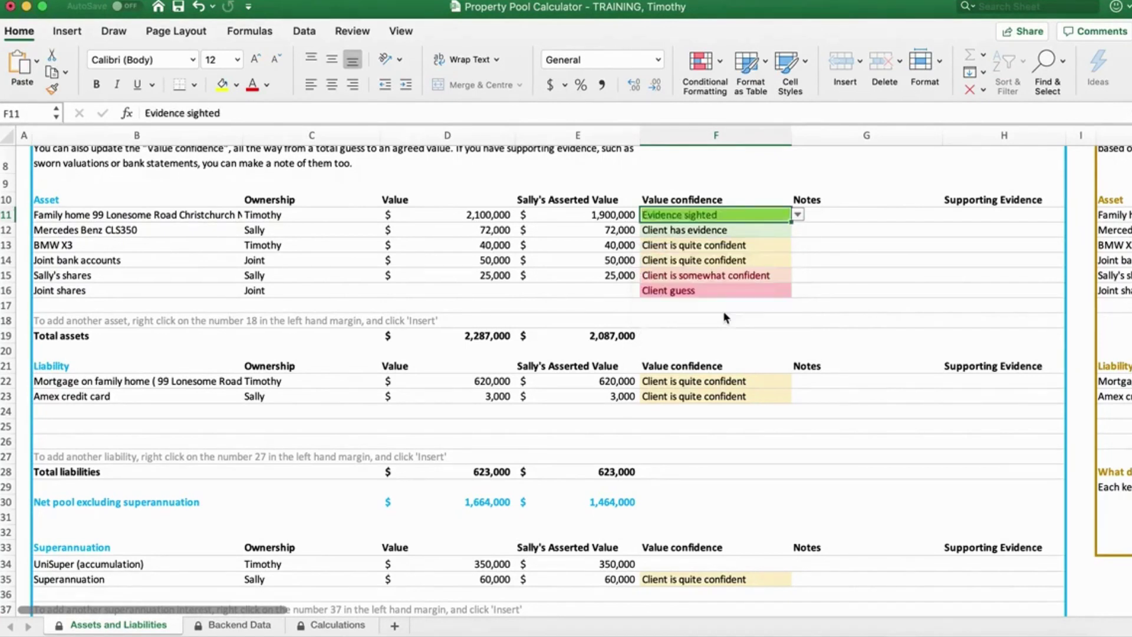
# Set the value confidence of the Mercedes Benz CLS350 in F12 to "Value agreed"
pyautogui.click(720, 231)
pyautogui.click(798, 230)
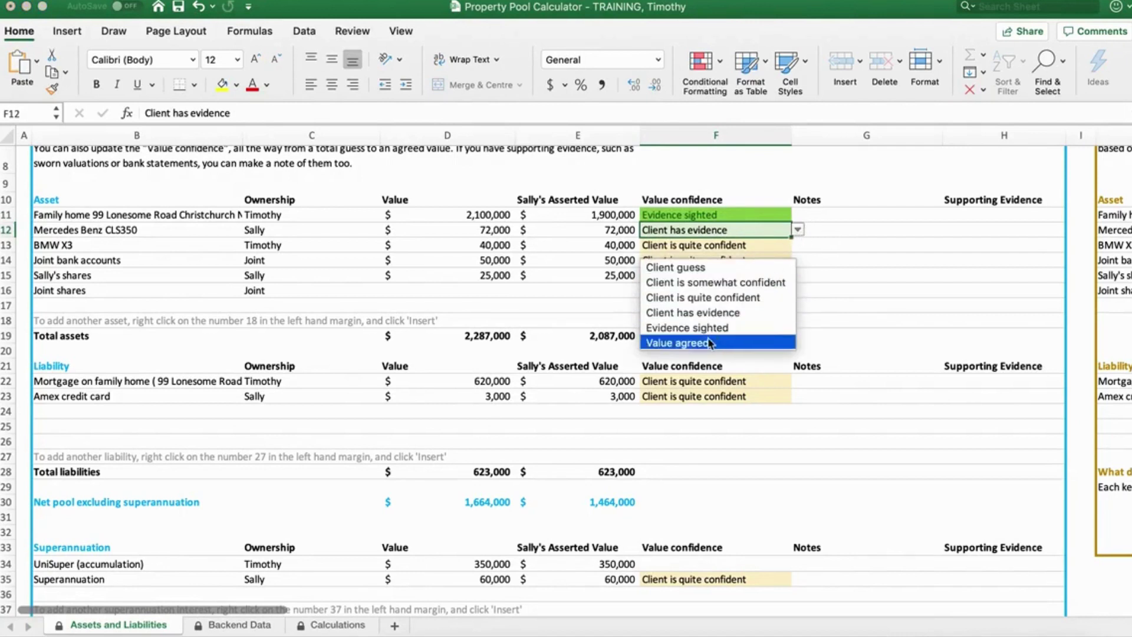
pyautogui.click(700, 343)
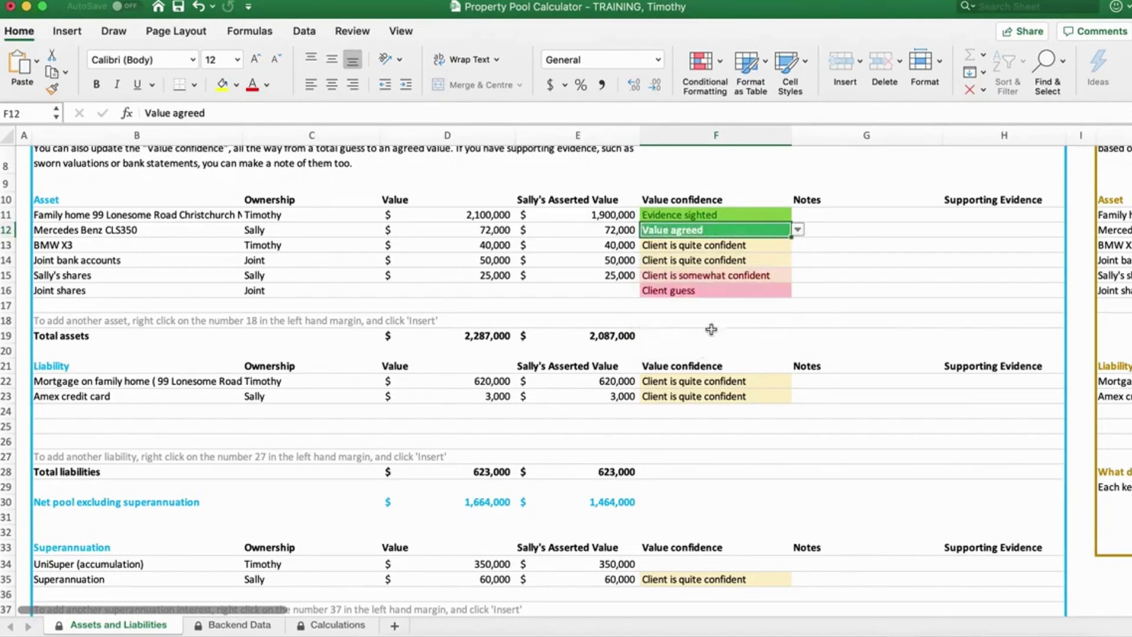
pyautogui.click(705, 243)
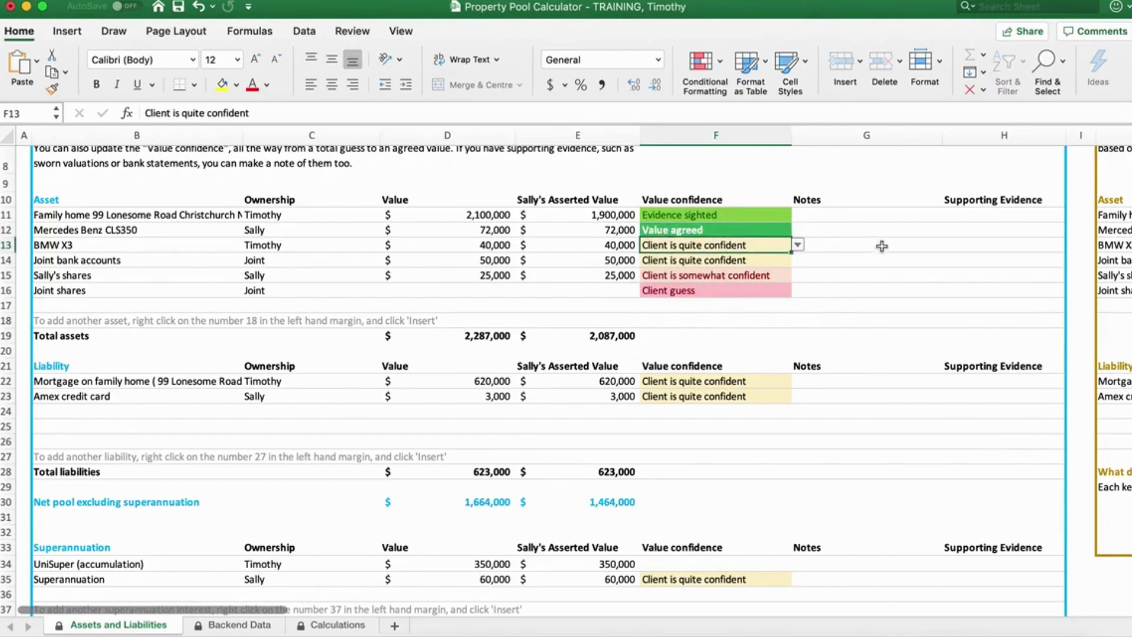
# Enter the note "Client says this is high" in G11 and the supporting evidence "Valuation 2019" in H11 for the family home
pyautogui.click(837, 217)
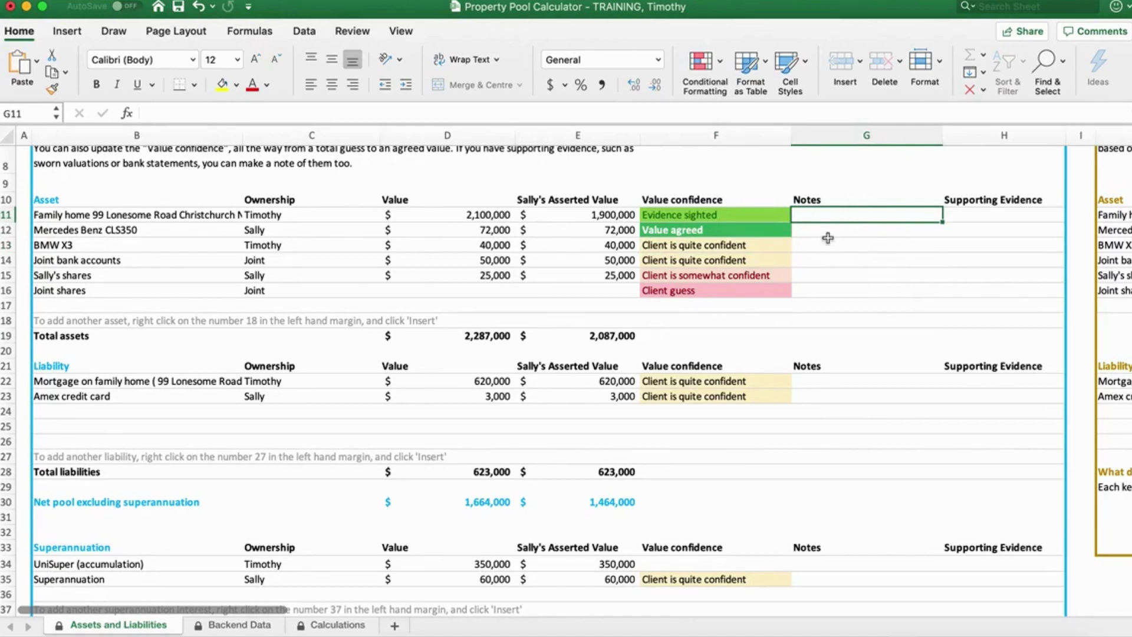
pyautogui.write('Client says this is')
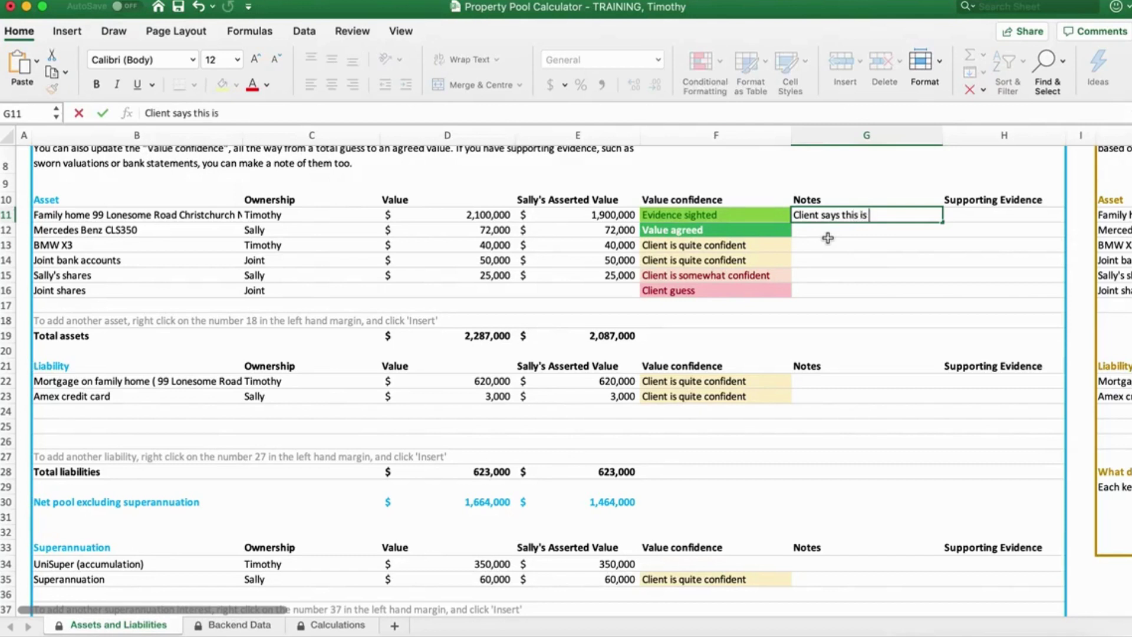
pyautogui.write(' high')
pyautogui.click(976, 214)
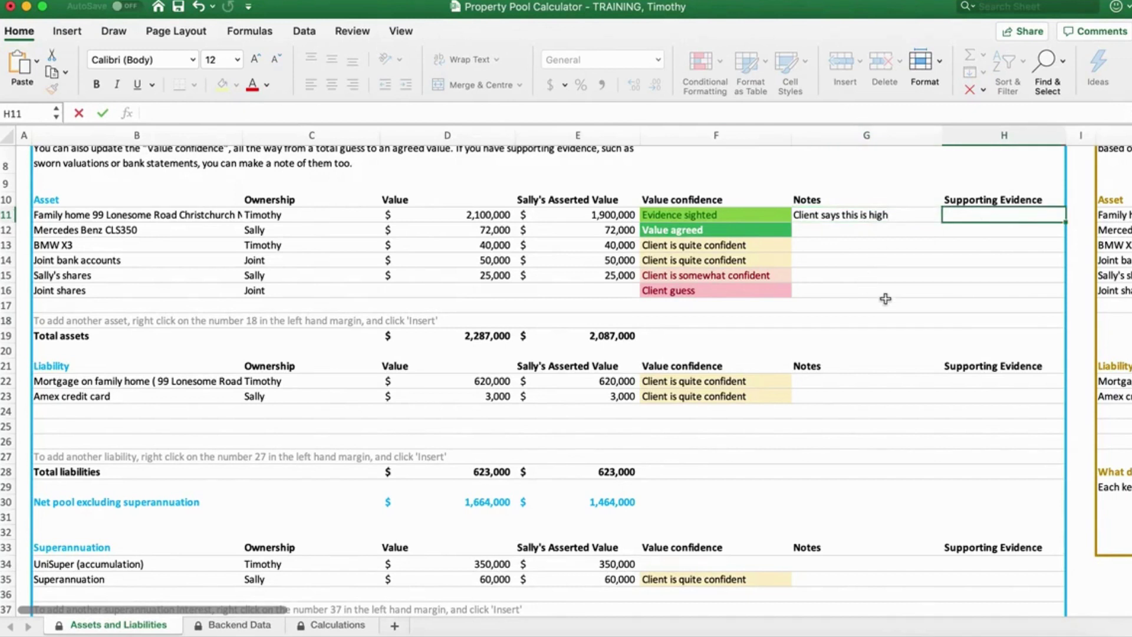
pyautogui.write('Valuatio')
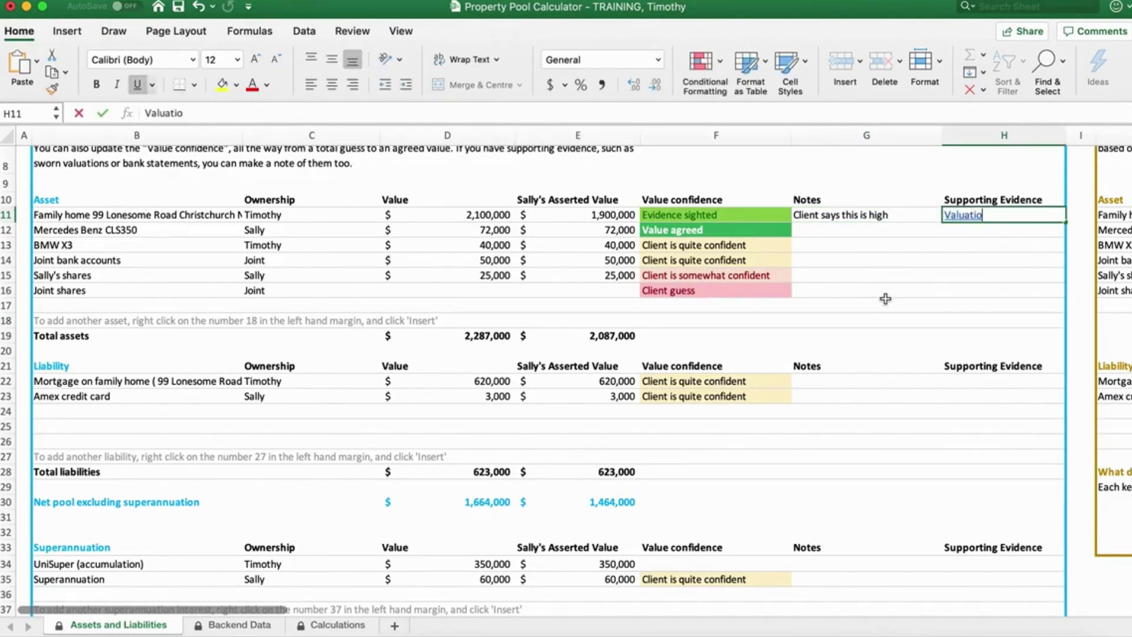
pyautogui.write('n 2019')
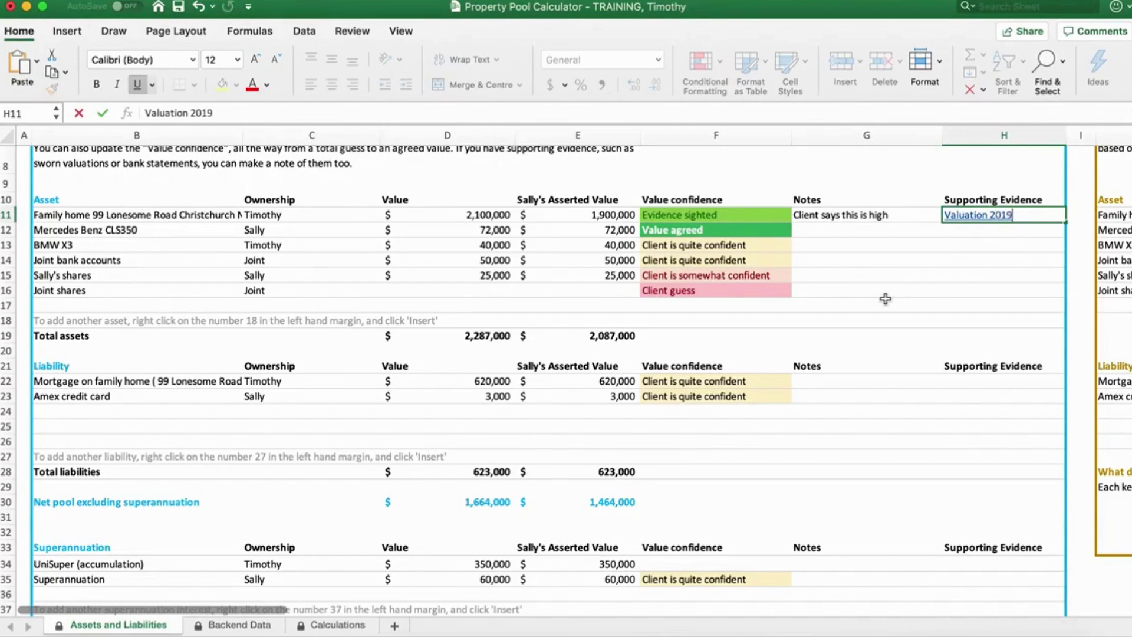
pyautogui.click(911, 289)
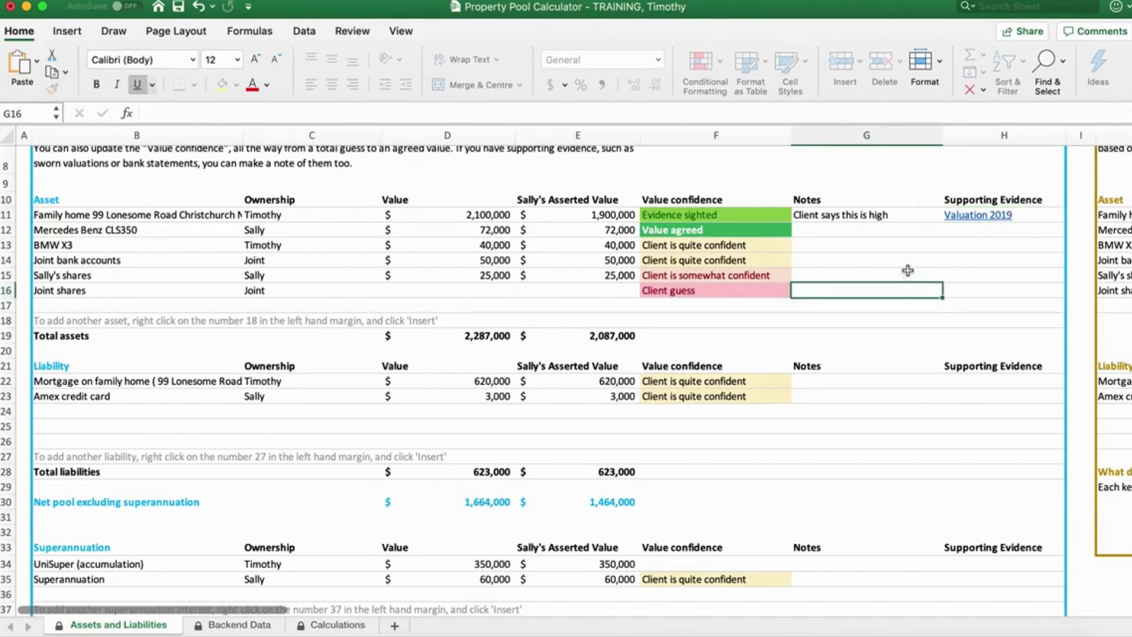
# Link the "Valuation 2019" text in H11 to the desktop file "Property Valuation - Lonesome Road.pdf"
pyautogui.click(1037, 215)
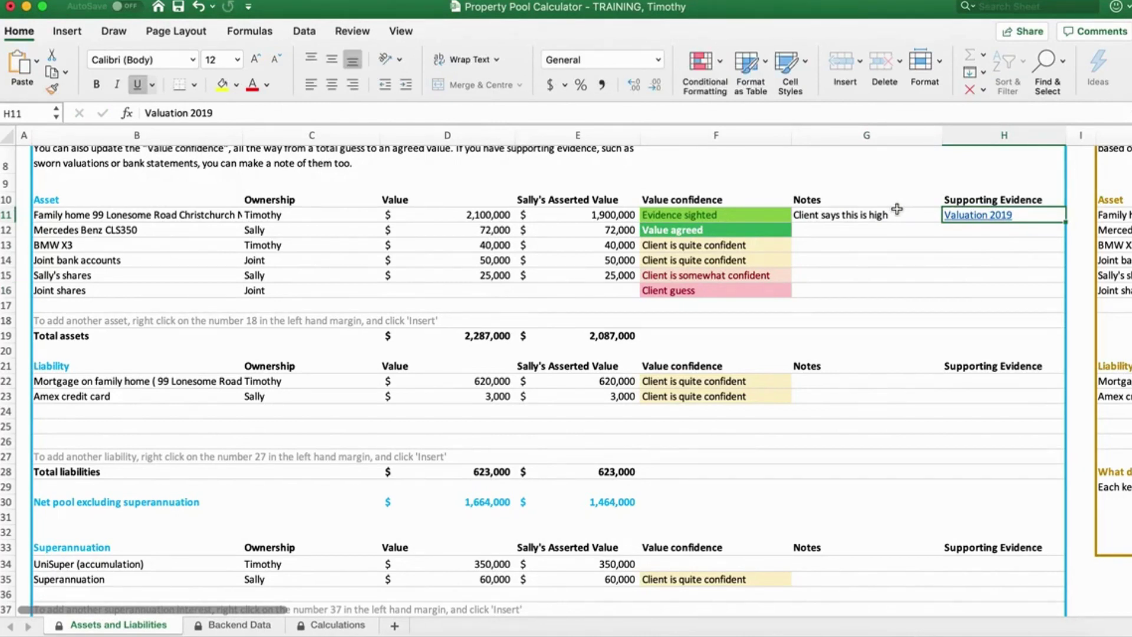
pyautogui.rightClick(1032, 217)
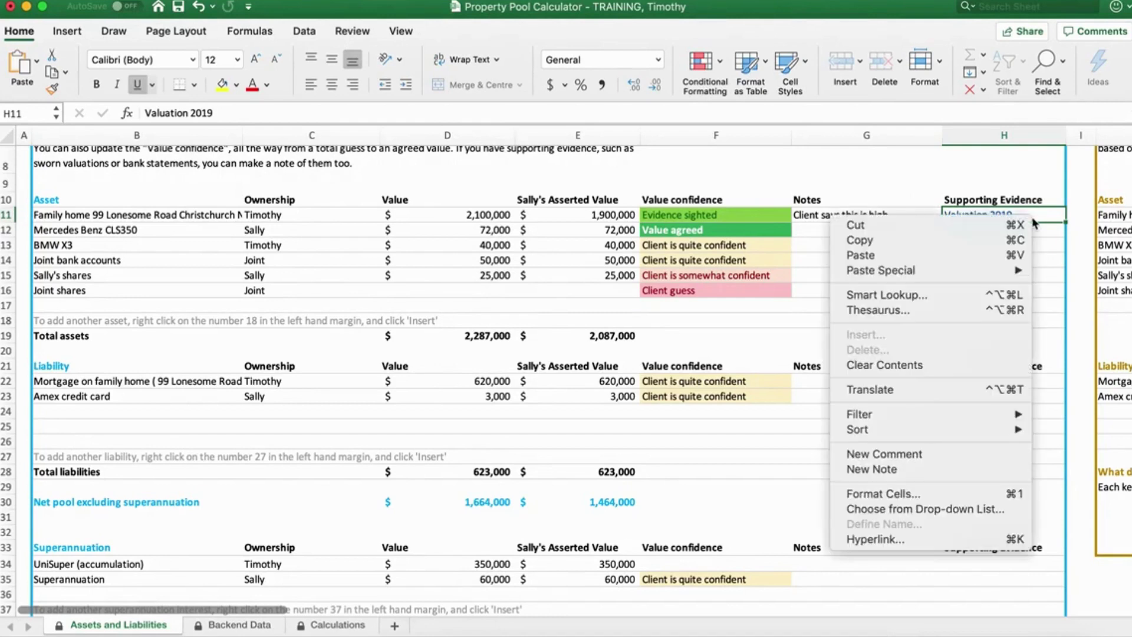
pyautogui.click(894, 538)
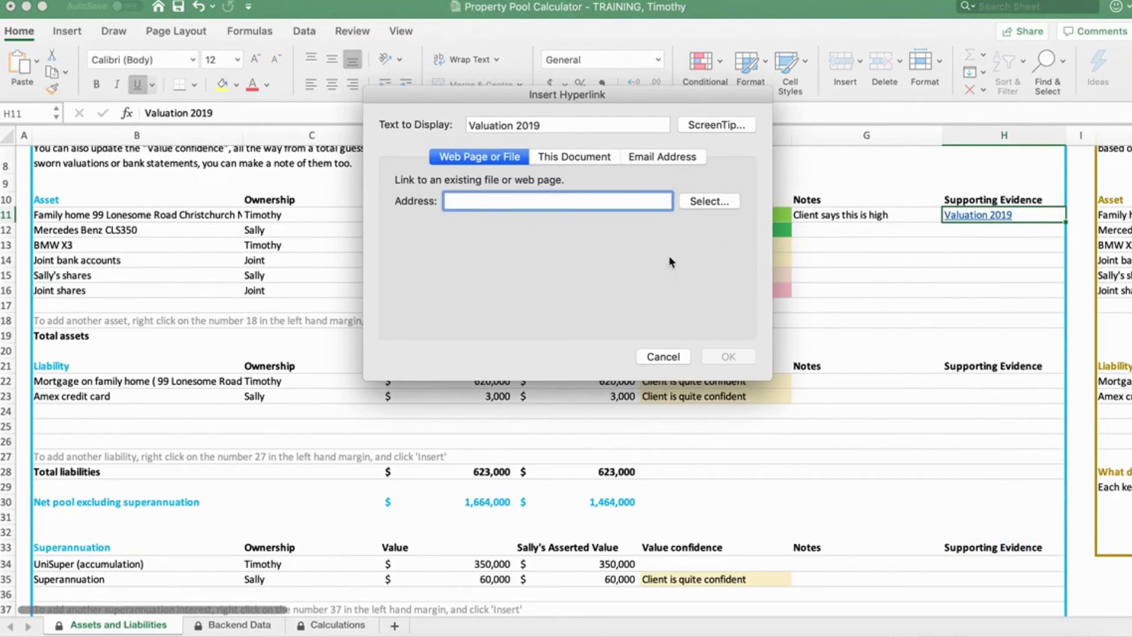
pyautogui.click(714, 203)
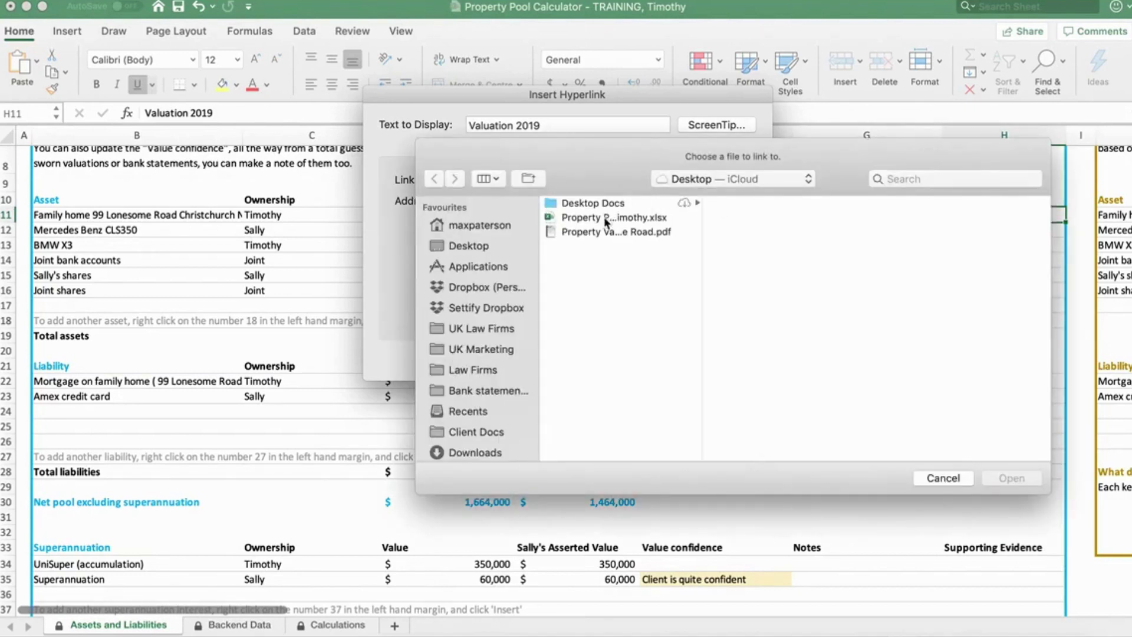
pyautogui.click(583, 232)
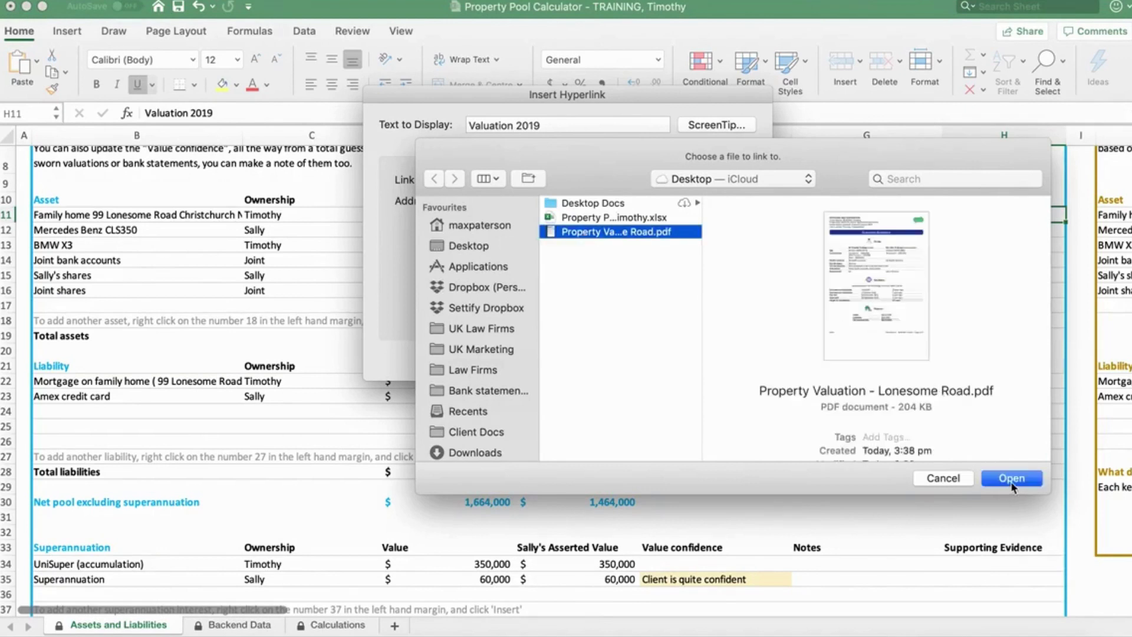
pyautogui.click(1012, 479)
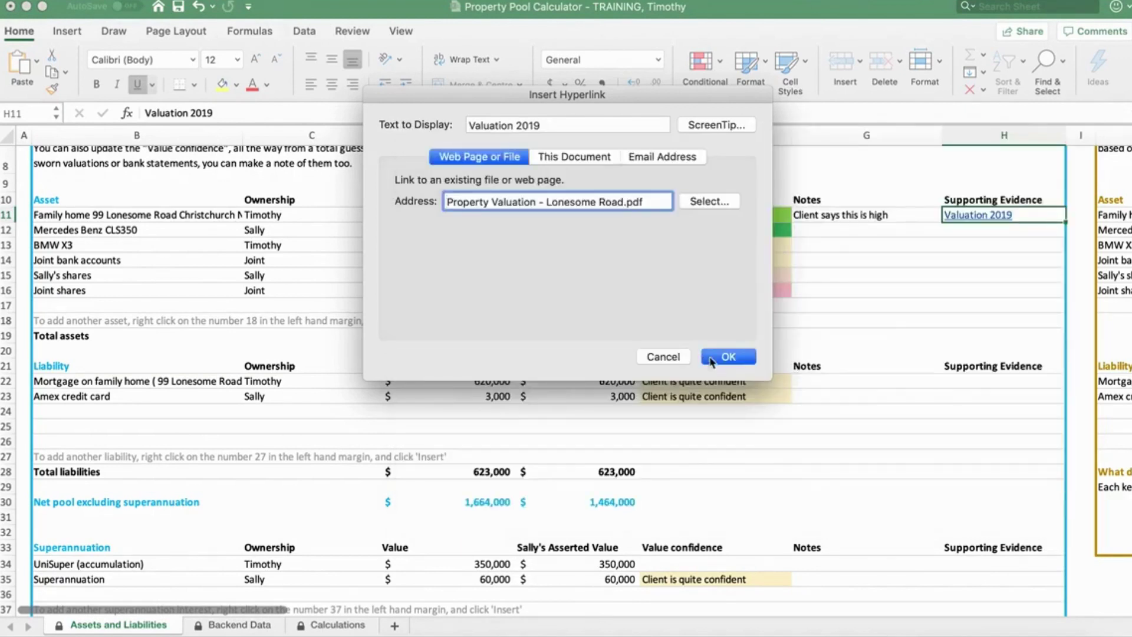
pyautogui.click(739, 361)
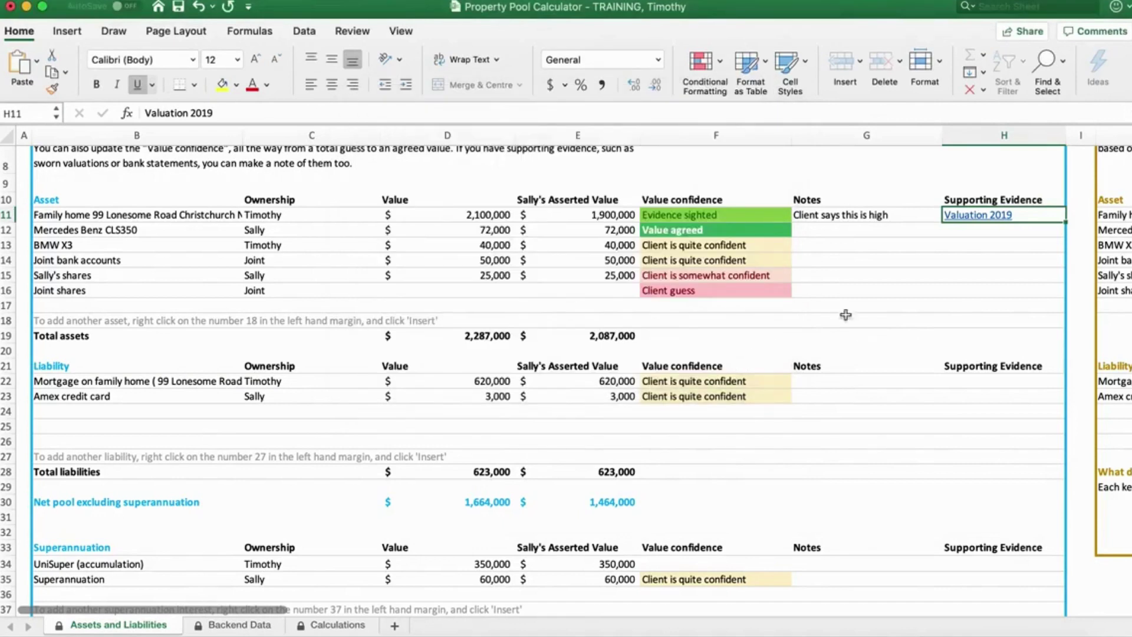
pyautogui.click(847, 269)
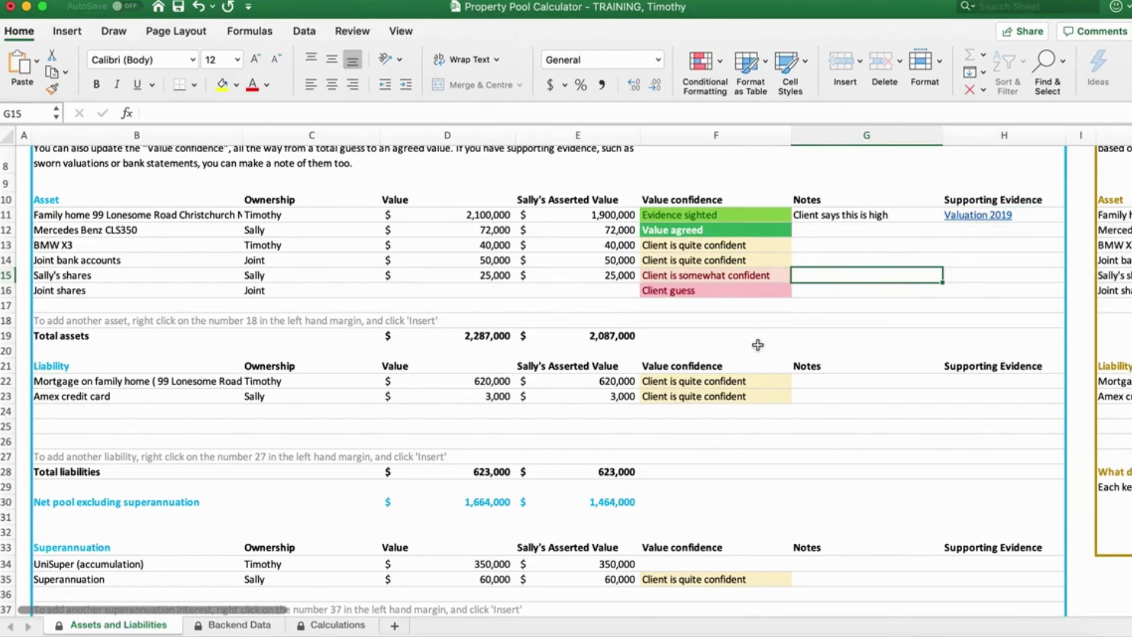
# Enter 10,000 as the client's value for the joint shares in D16
pyautogui.scroll(-1, 757, 345)
pyautogui.scroll(-2, 758, 344)
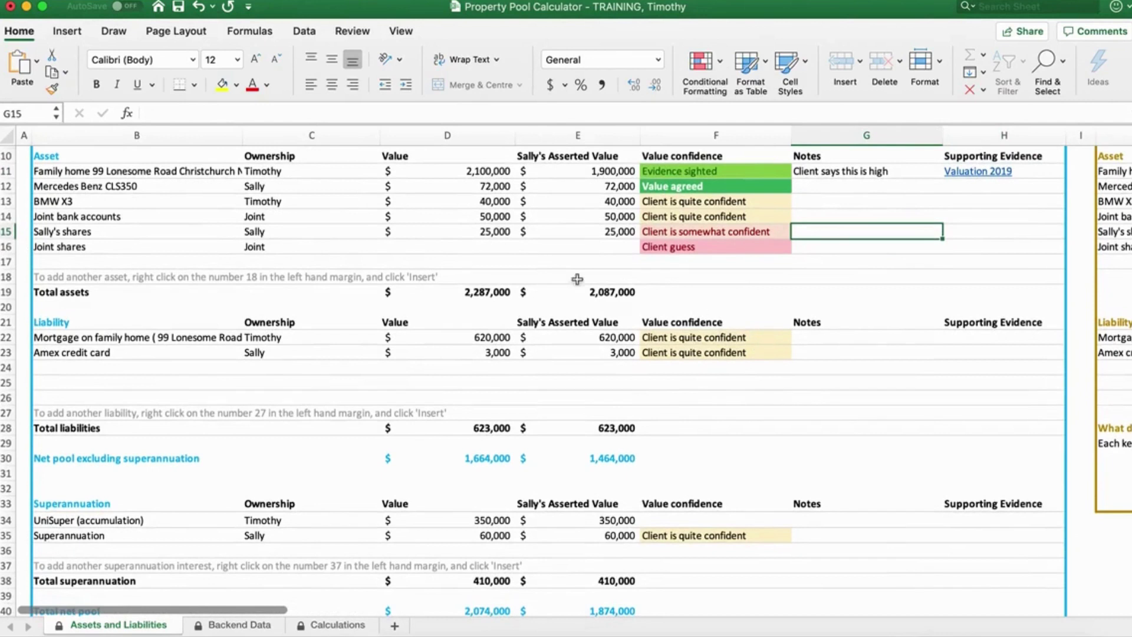
pyautogui.scroll(1, 478, 226)
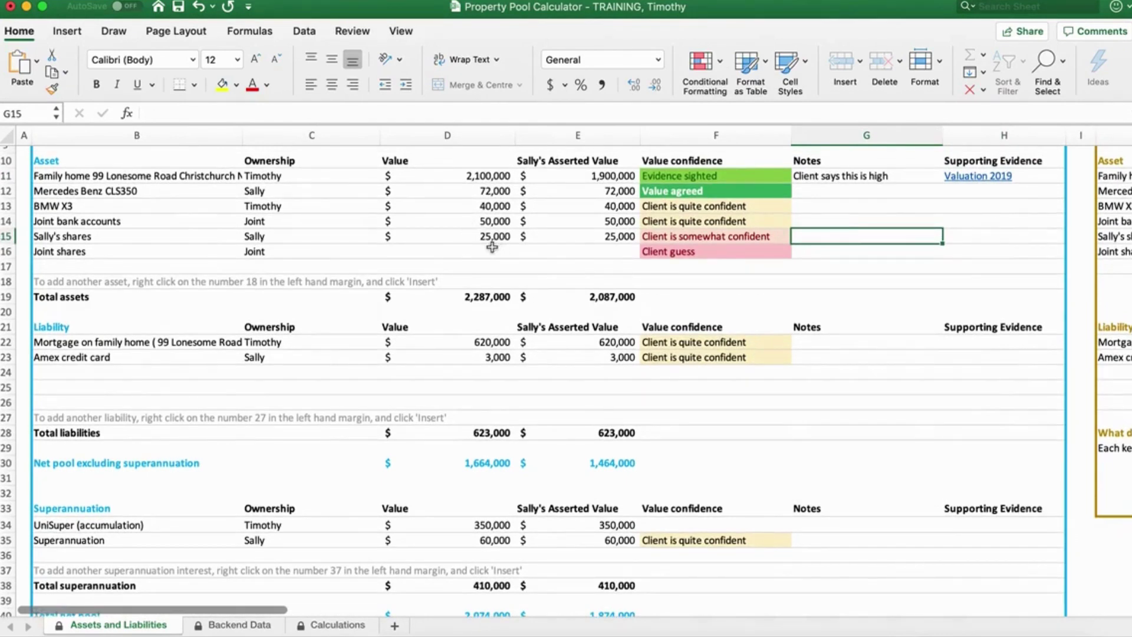
pyautogui.click(493, 248)
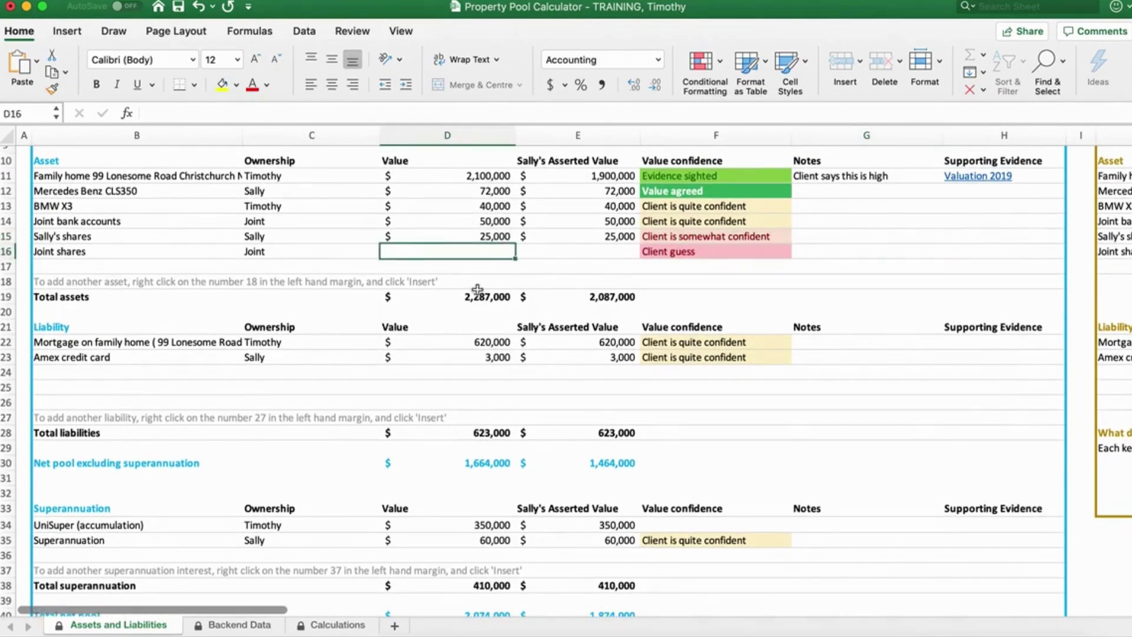
pyautogui.write('10000')
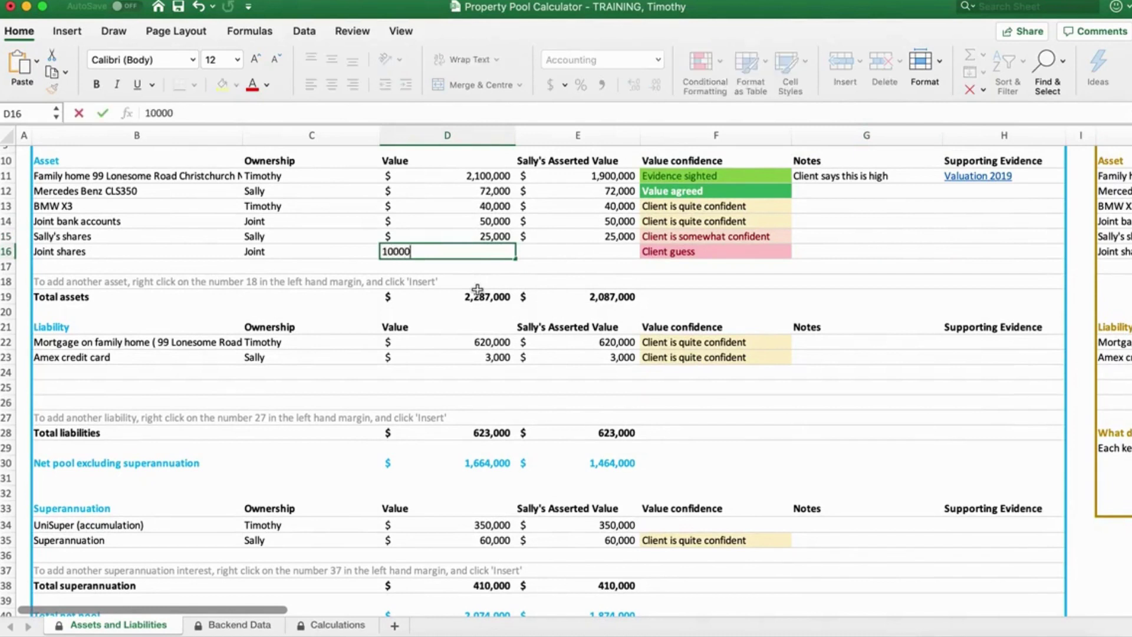
pyautogui.click(561, 280)
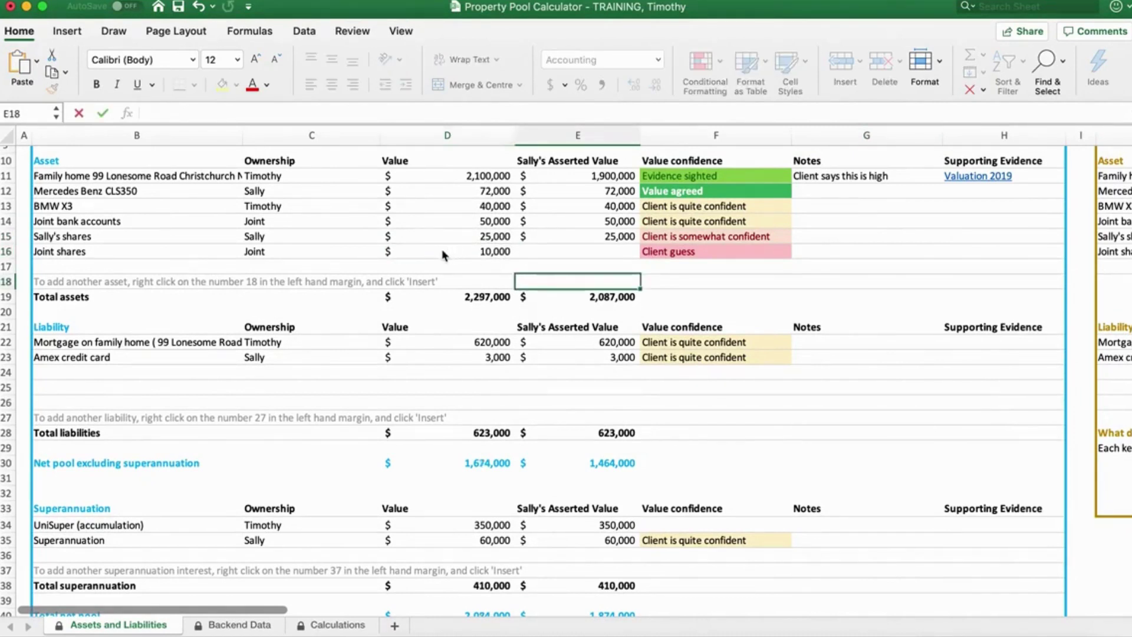
pyautogui.click(493, 257)
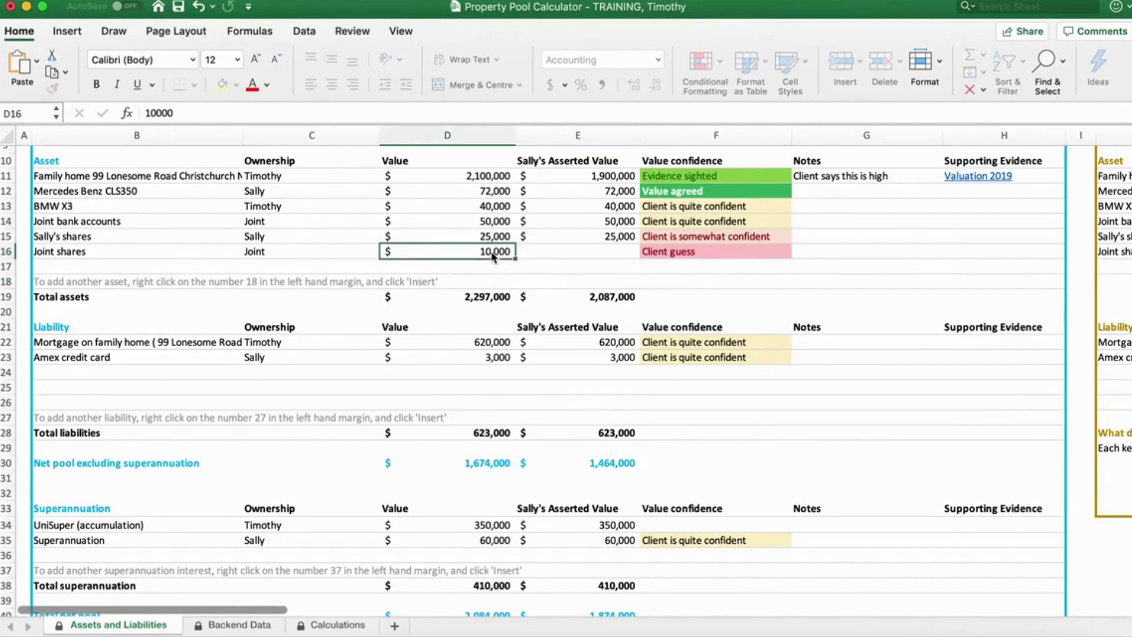
# Insert a blank asset row at row 18, above the instruction for adding another asset
pyautogui.click(139, 283)
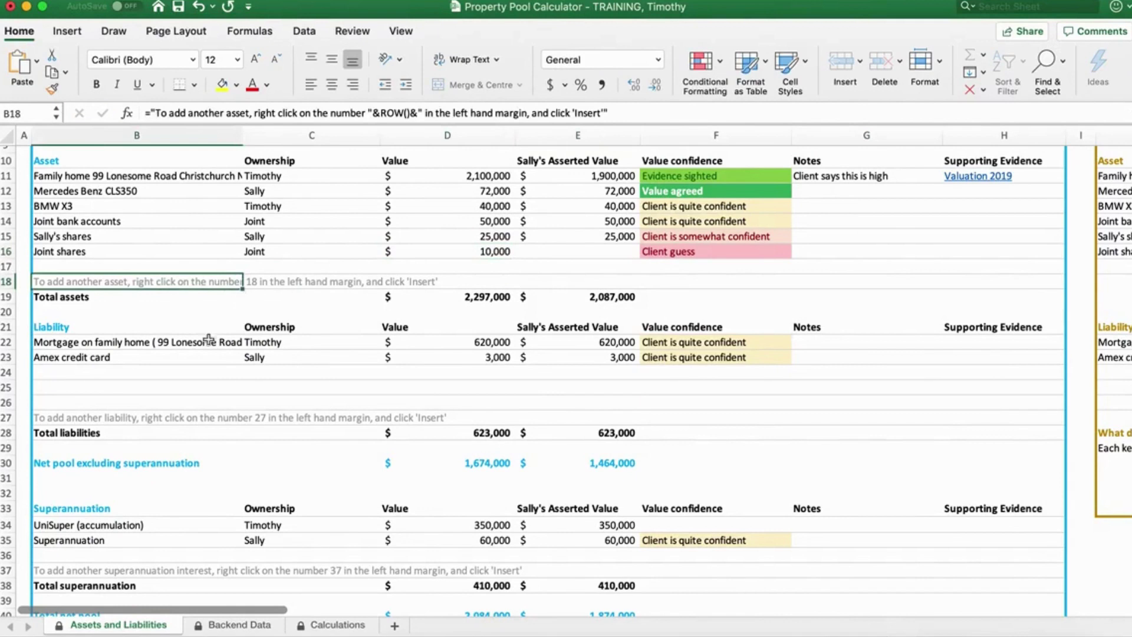
pyautogui.click(65, 267)
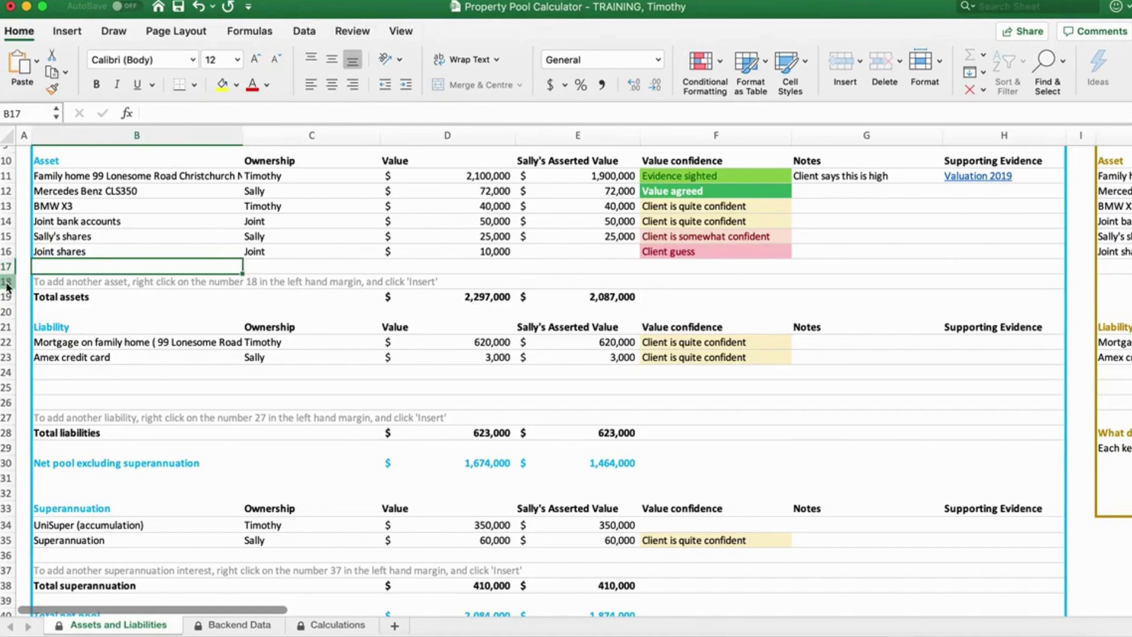
pyautogui.rightClick(8, 286)
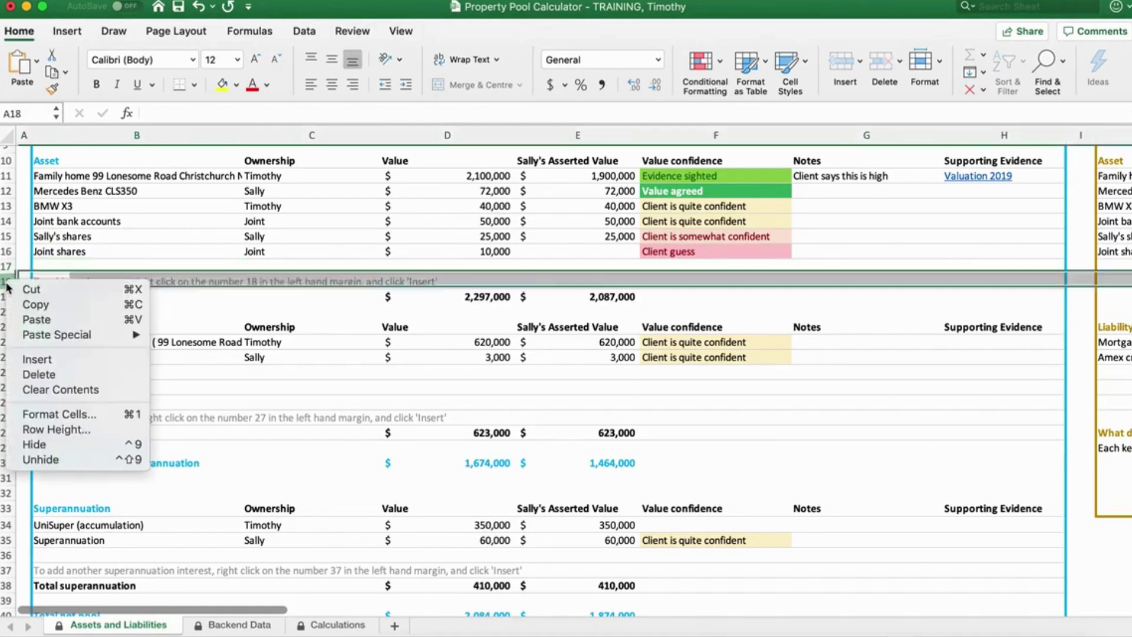
pyautogui.click(43, 361)
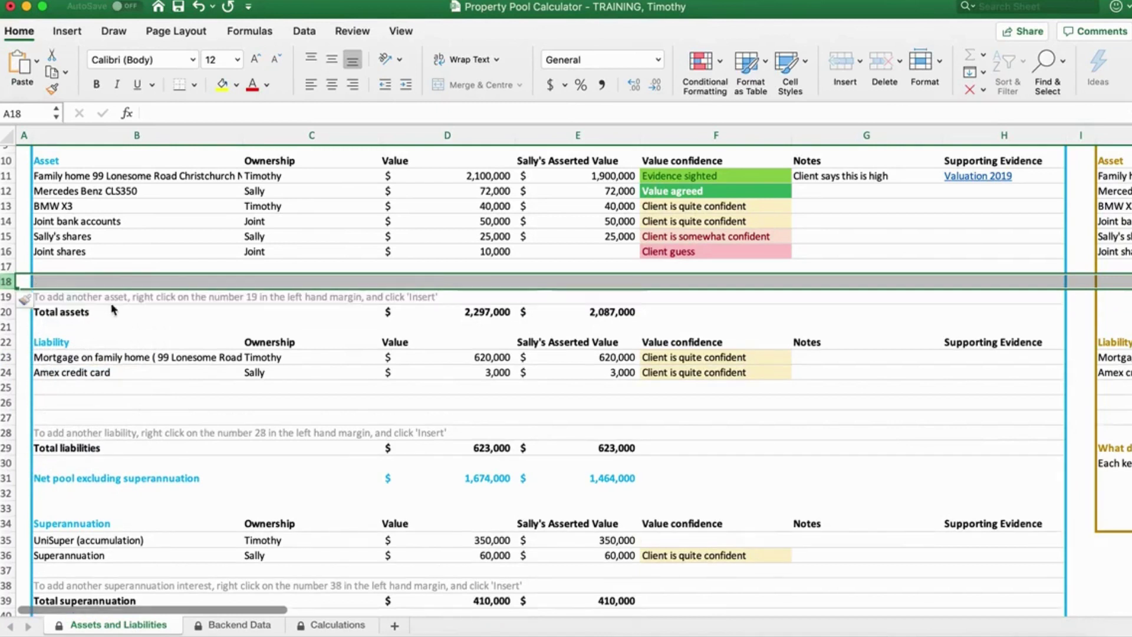
pyautogui.click(158, 283)
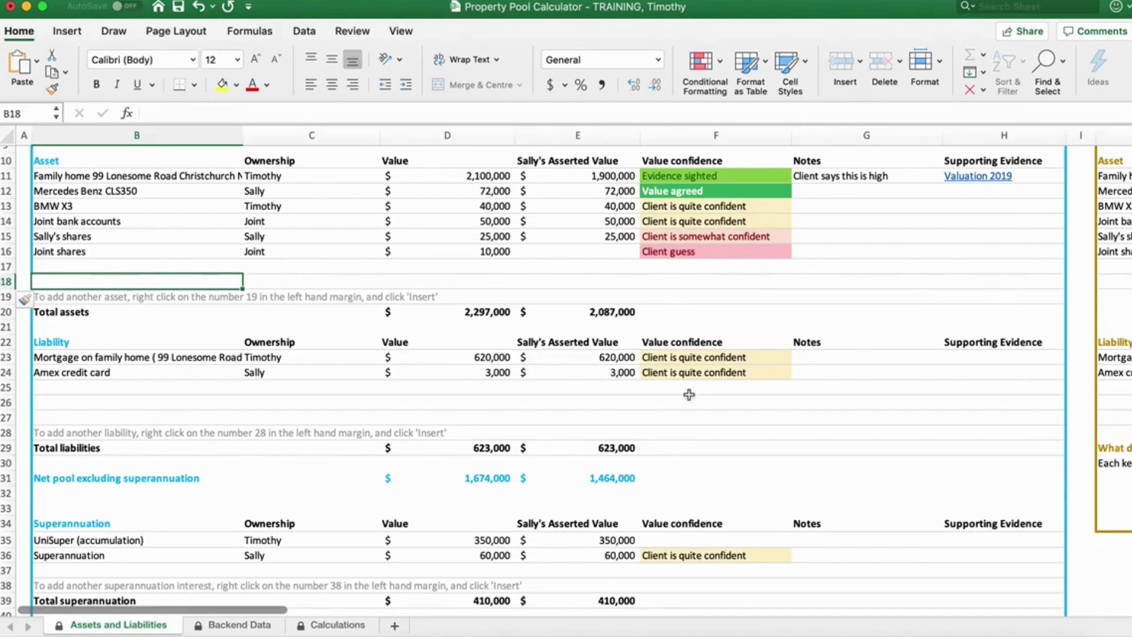
# Set the client's percentage entitlement in C47 of the Entitlements section to 40%
pyautogui.scroll(-5, 750, 421)
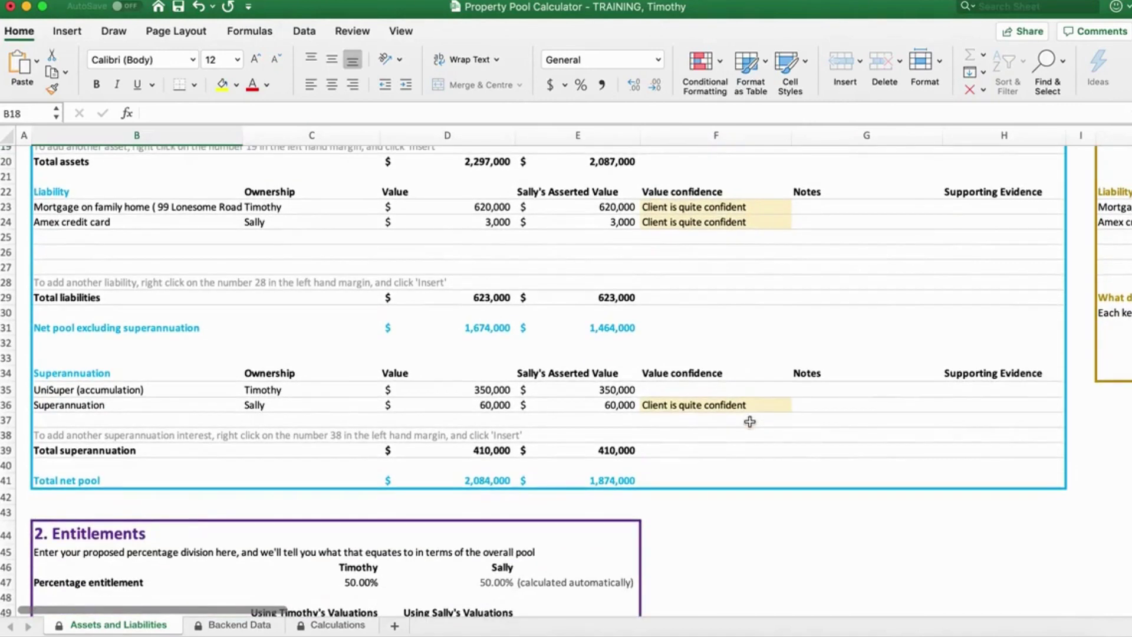
pyautogui.scroll(-7, 749, 421)
pyautogui.scroll(-1, 748, 422)
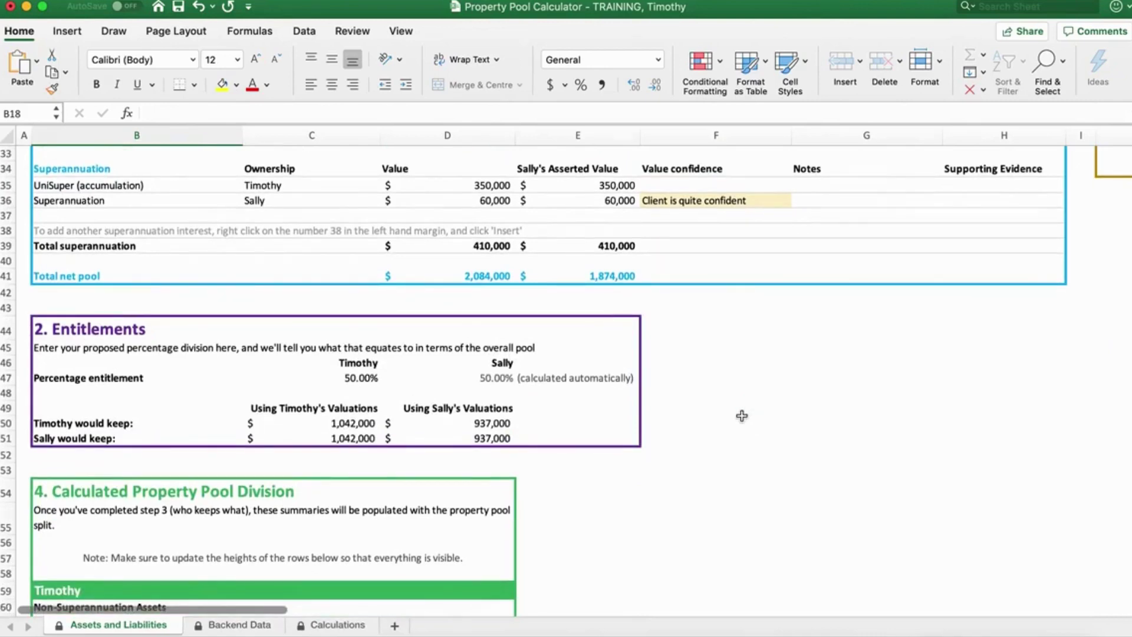
pyautogui.scroll(2, 582, 214)
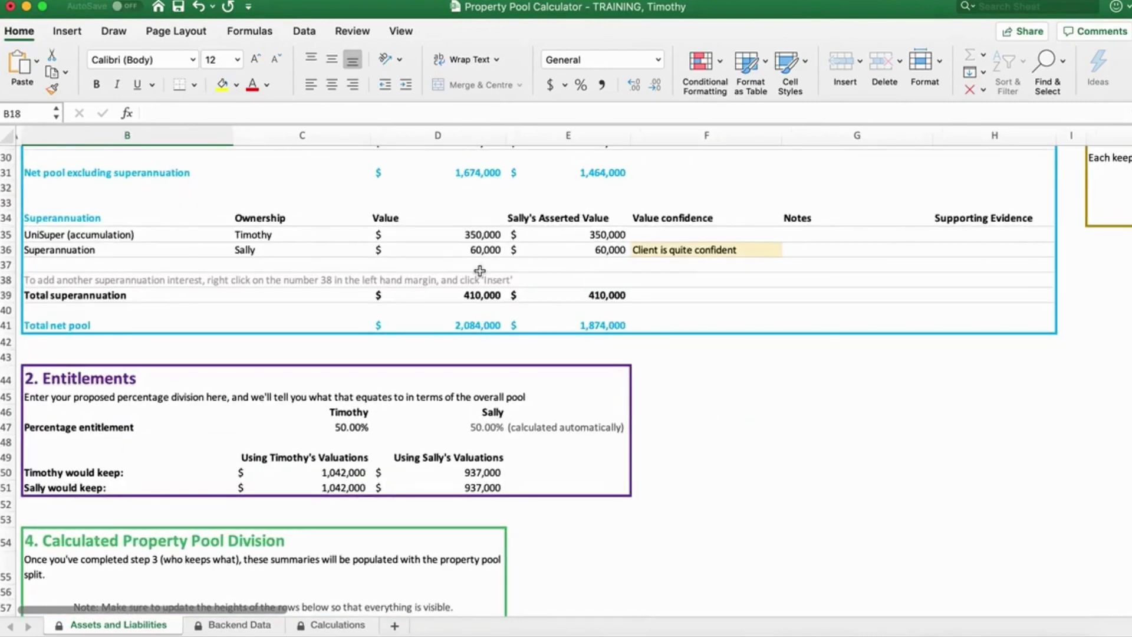
pyautogui.scroll(-2, 636, 441)
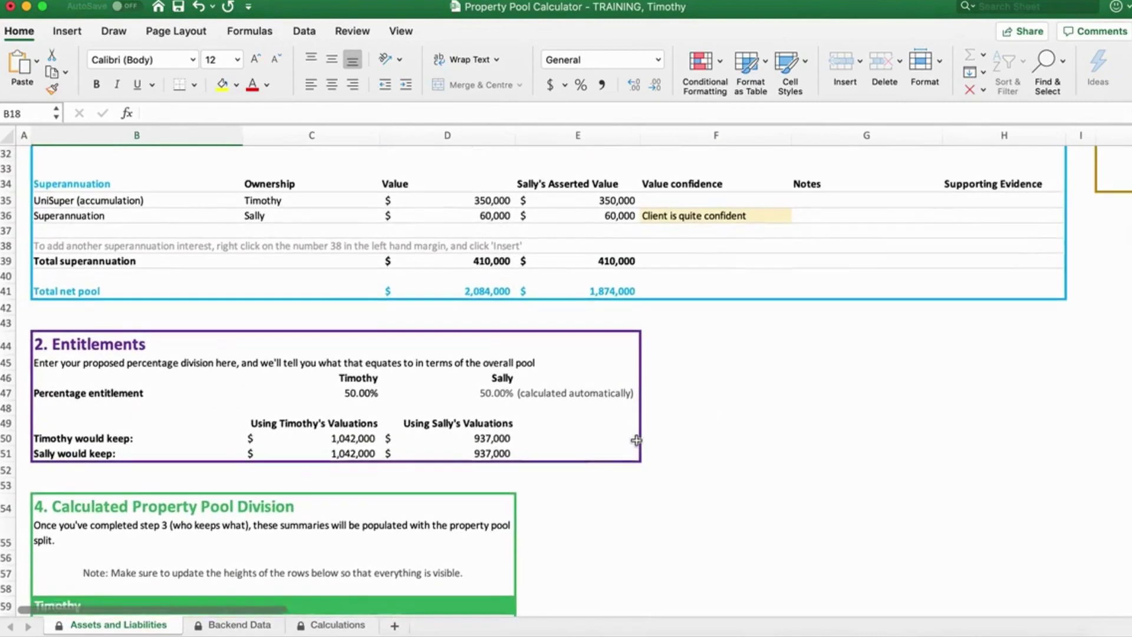
pyautogui.scroll(-5, 637, 440)
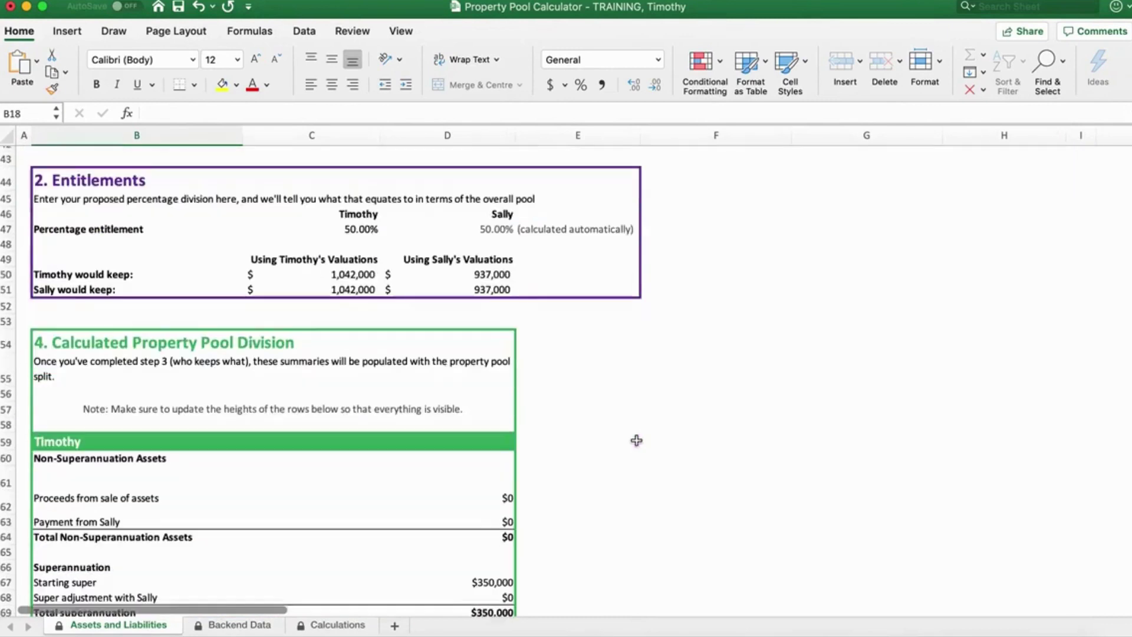
pyautogui.click(352, 228)
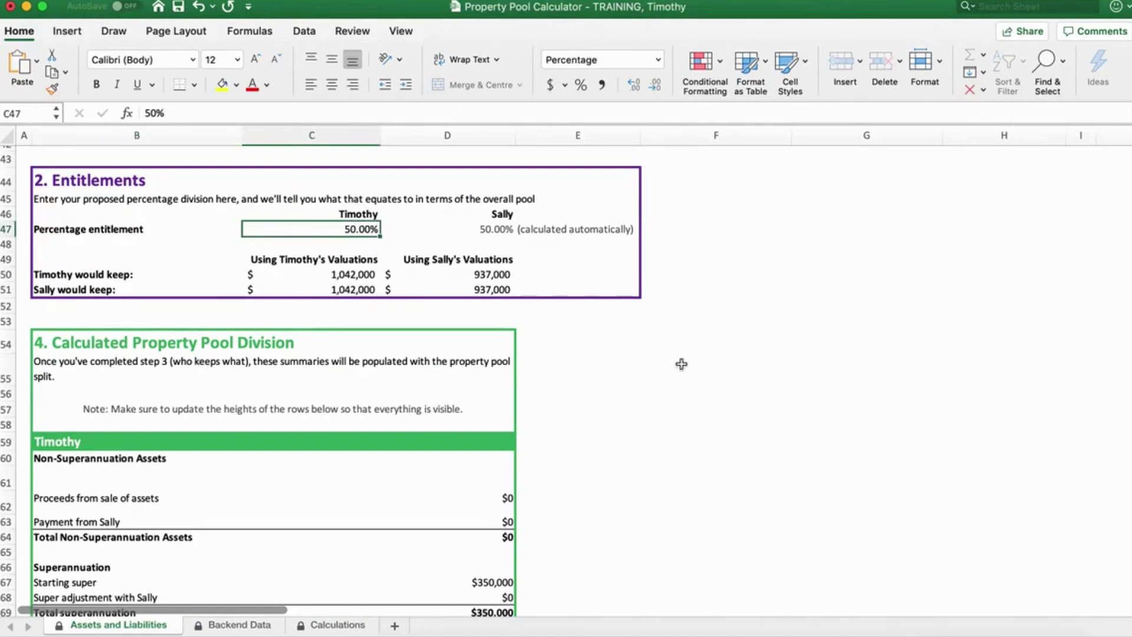
pyautogui.write('40')
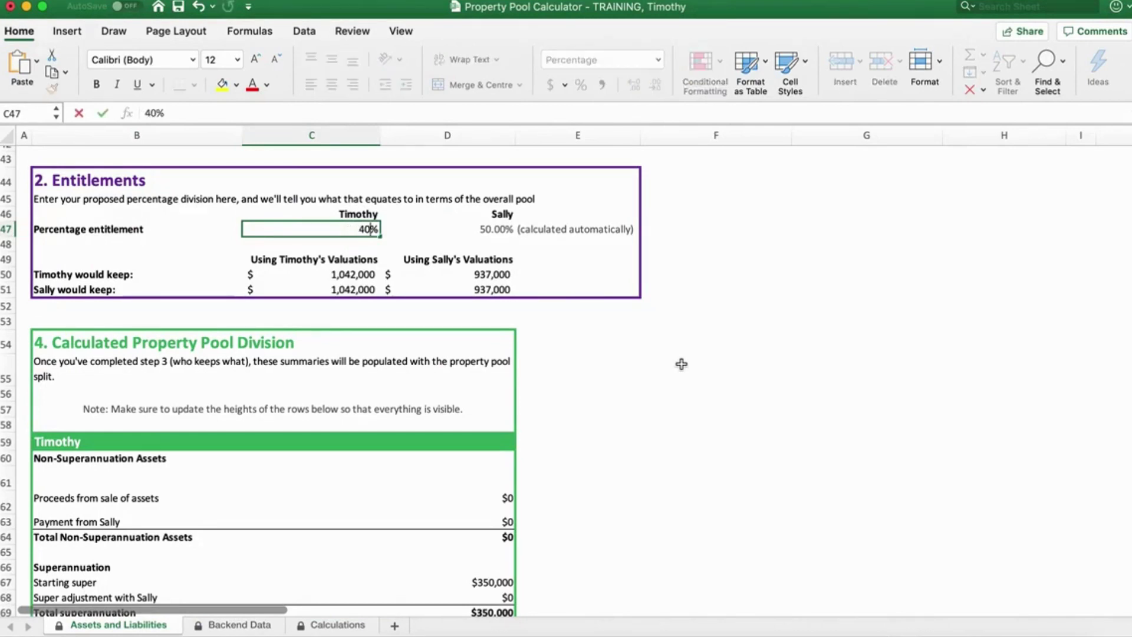
pyautogui.click(604, 346)
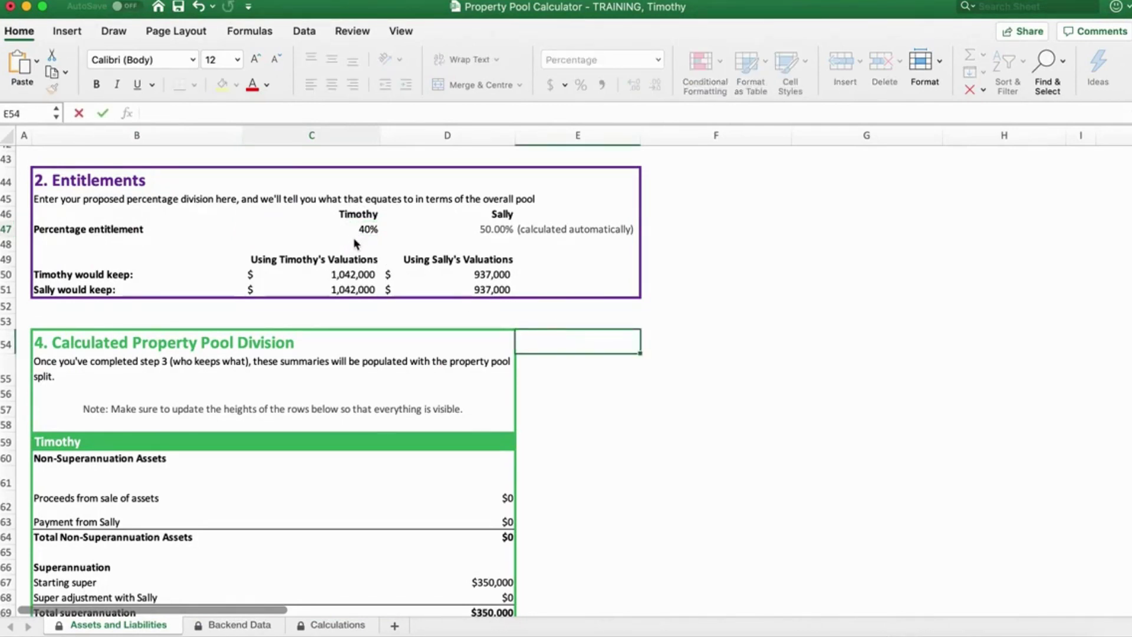
pyautogui.click(364, 277)
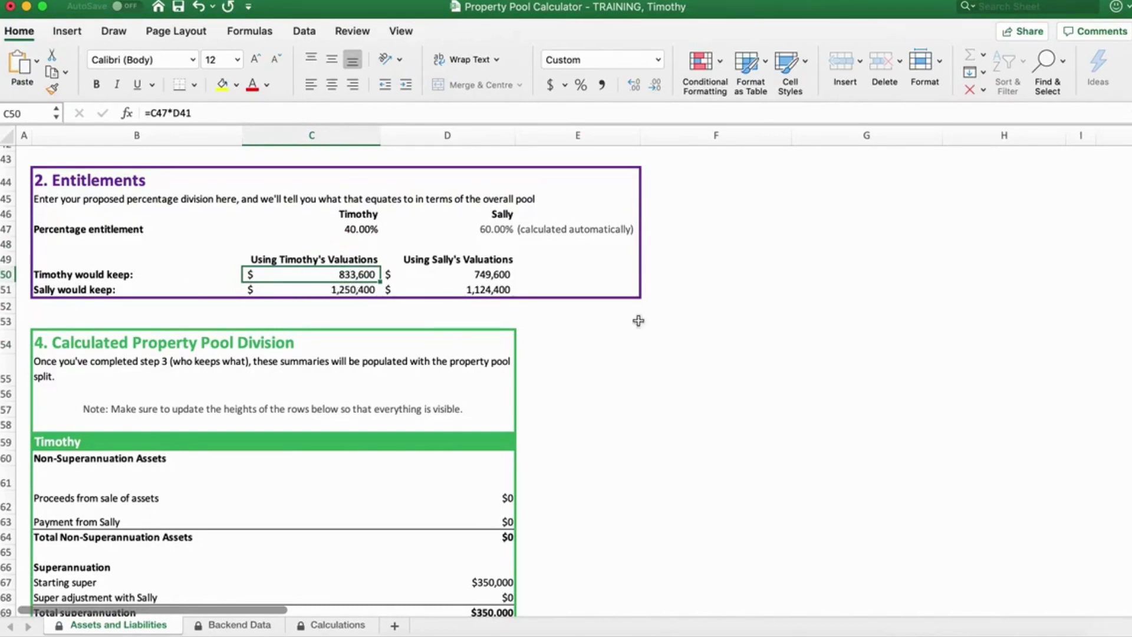
# Set the client's percentage entitlement in C47 to 42%
pyautogui.scroll(1, 387, 184)
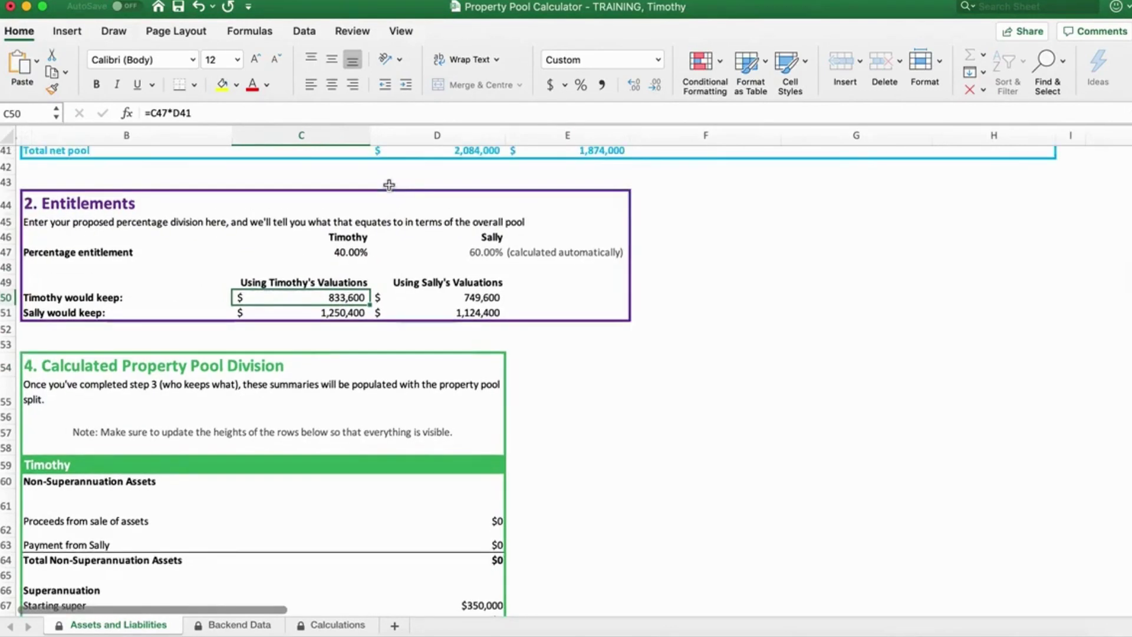
pyautogui.click(345, 252)
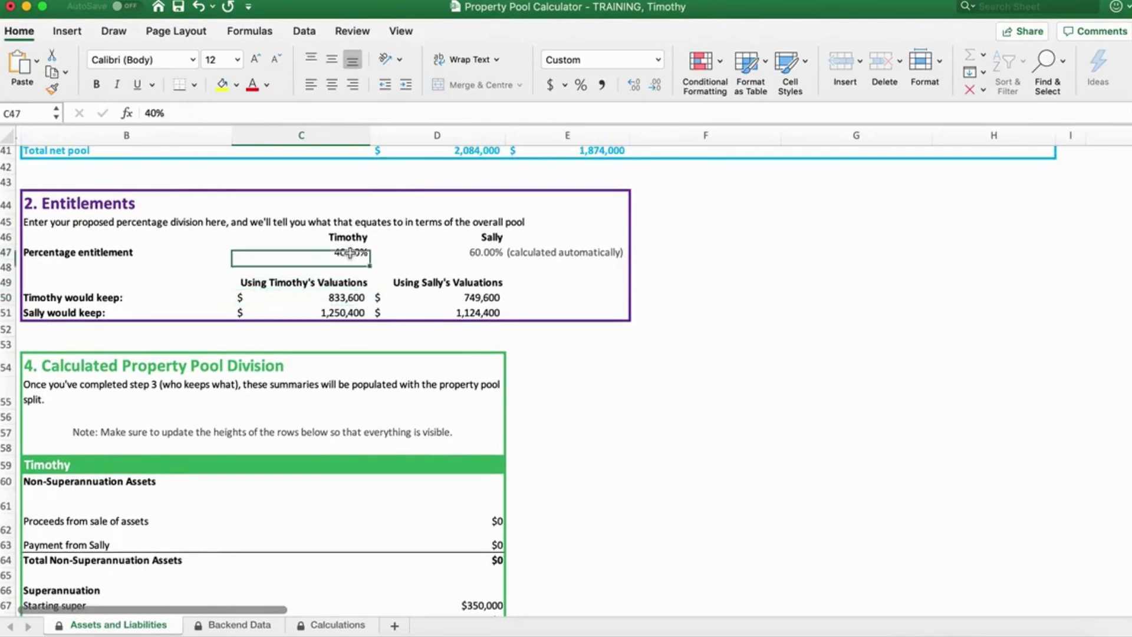
pyautogui.doubleClick(345, 252)
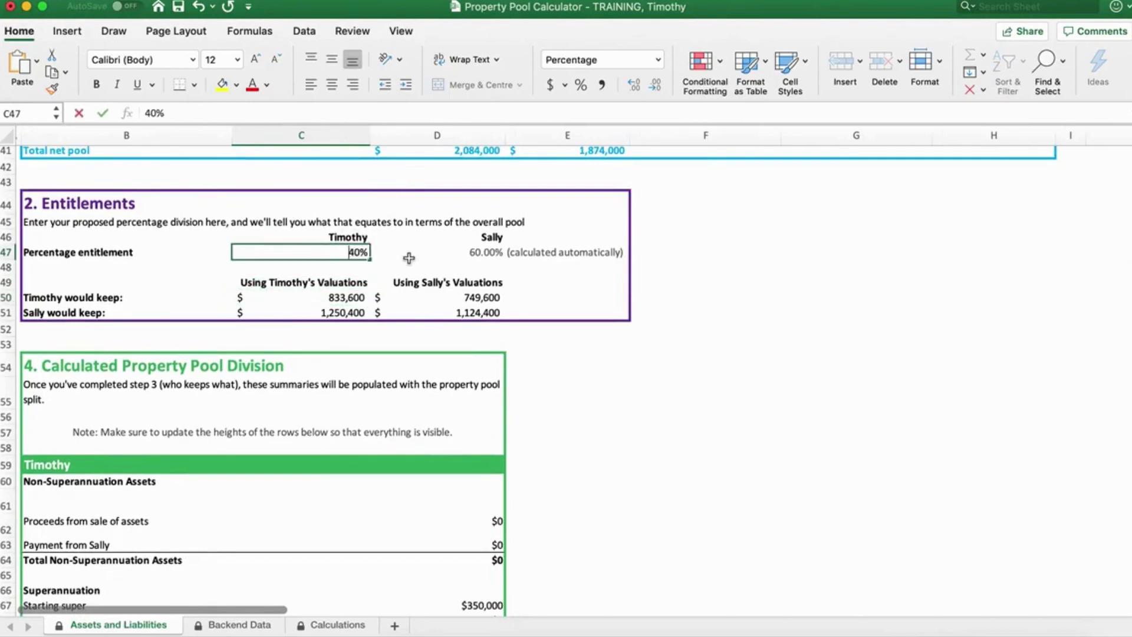
pyautogui.press('Right')
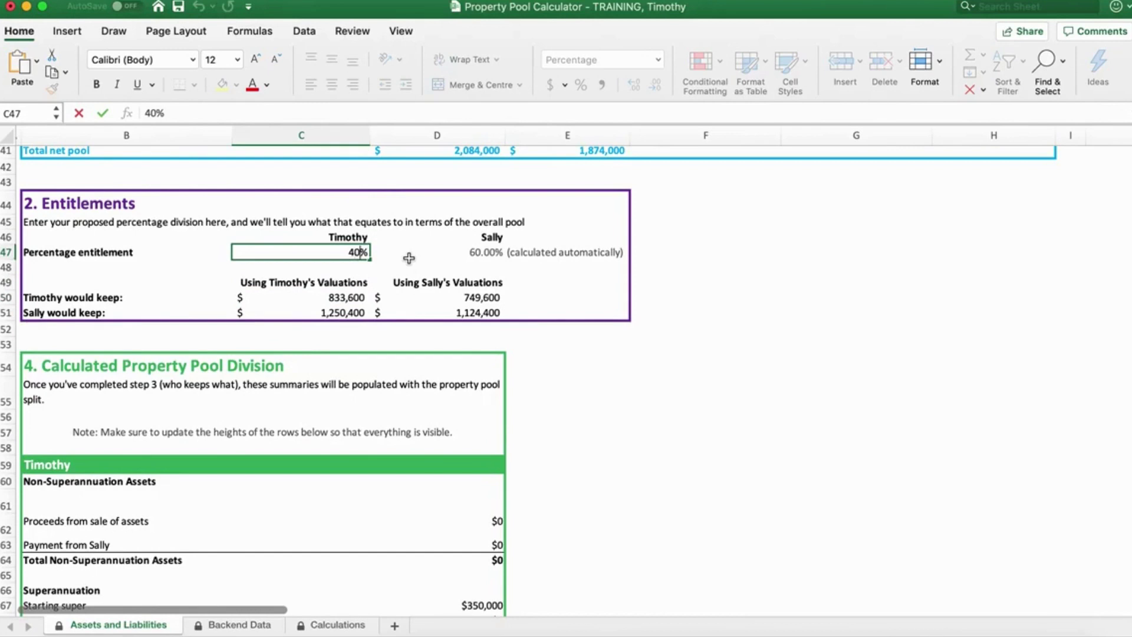
pyautogui.press('BackSpace')
pyautogui.write('2')
pyautogui.click(399, 316)
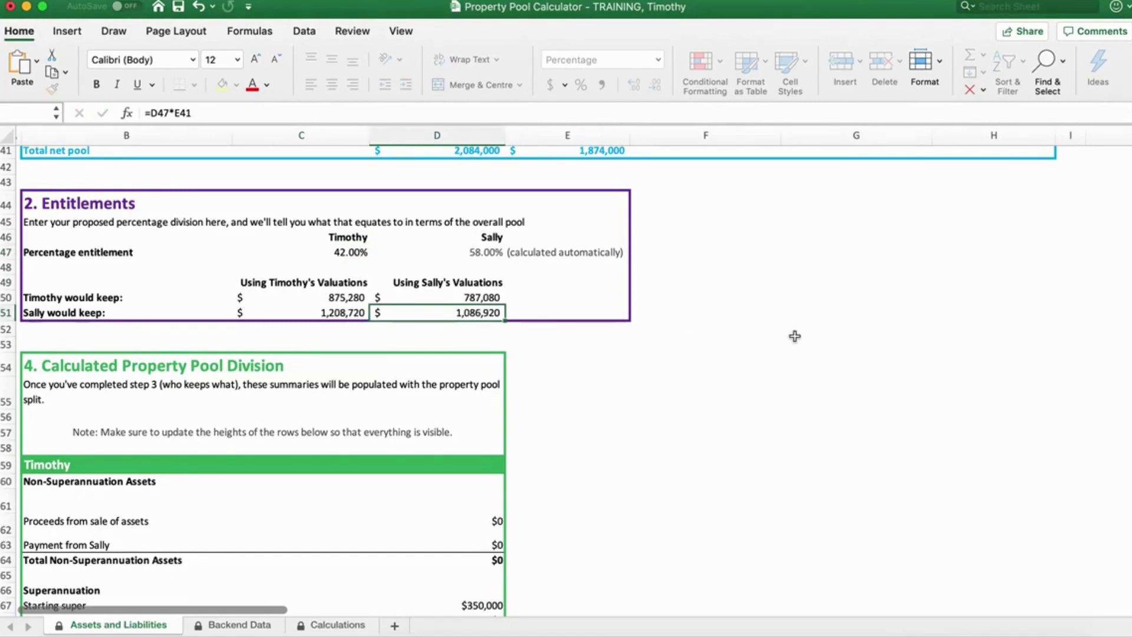
pyautogui.press('Left')
# In the "Who keeps what?" section, specify in K11 that the other party keeps the family home
pyautogui.scroll(10, 760, 301)
pyautogui.hscroll(5, 760, 300)
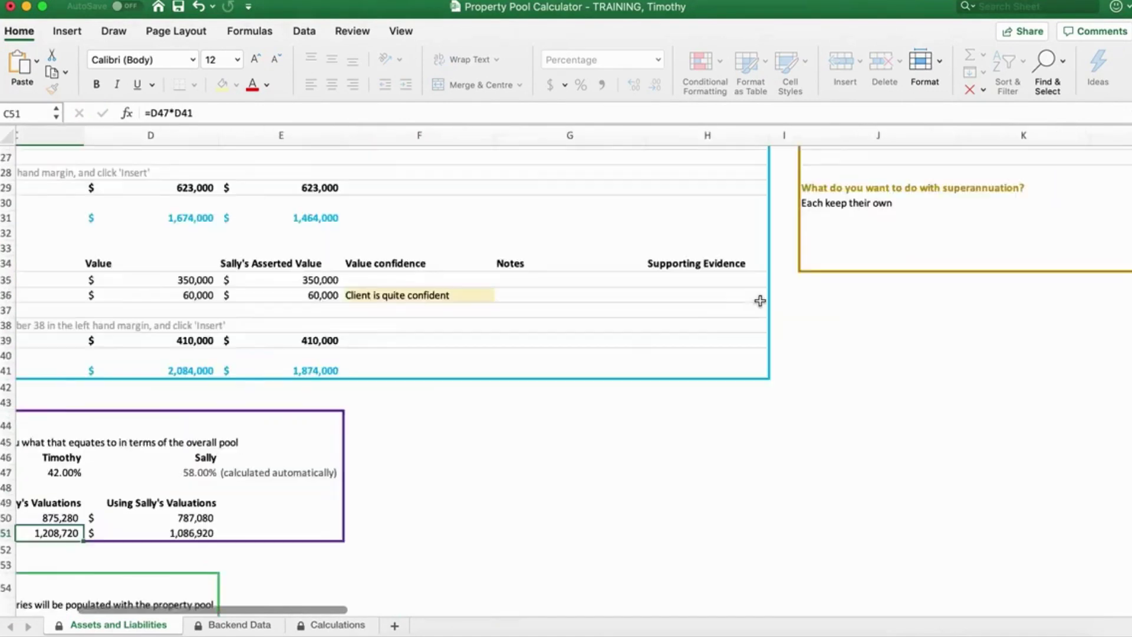
pyautogui.scroll(3, 761, 301)
pyautogui.hscroll(-2, 760, 300)
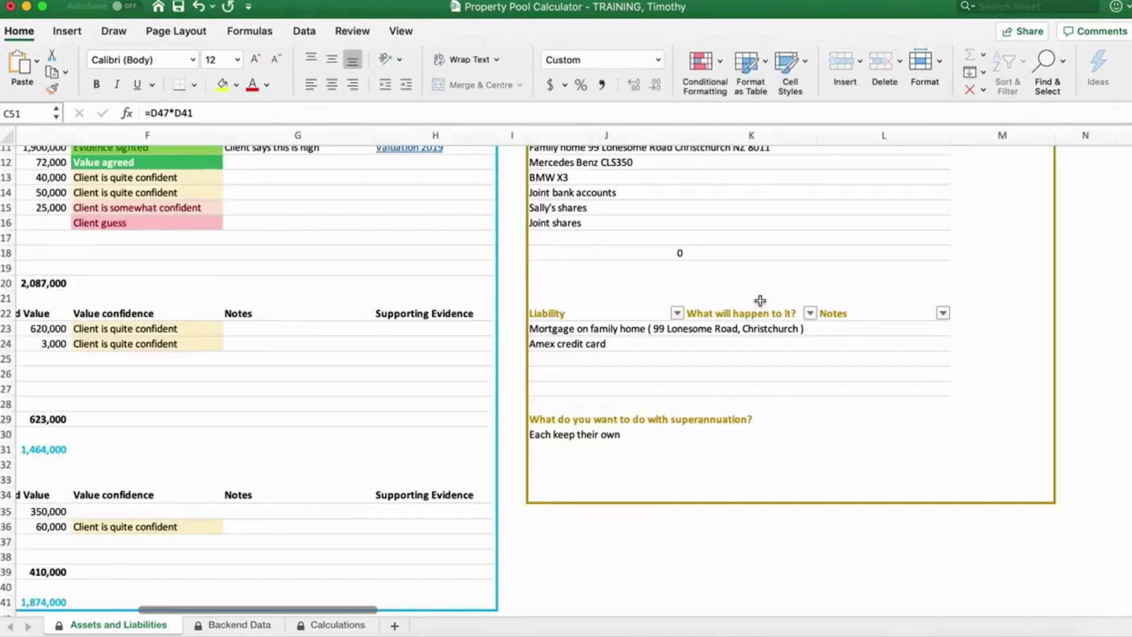
pyautogui.scroll(3, 760, 300)
pyautogui.hscroll(2, 760, 301)
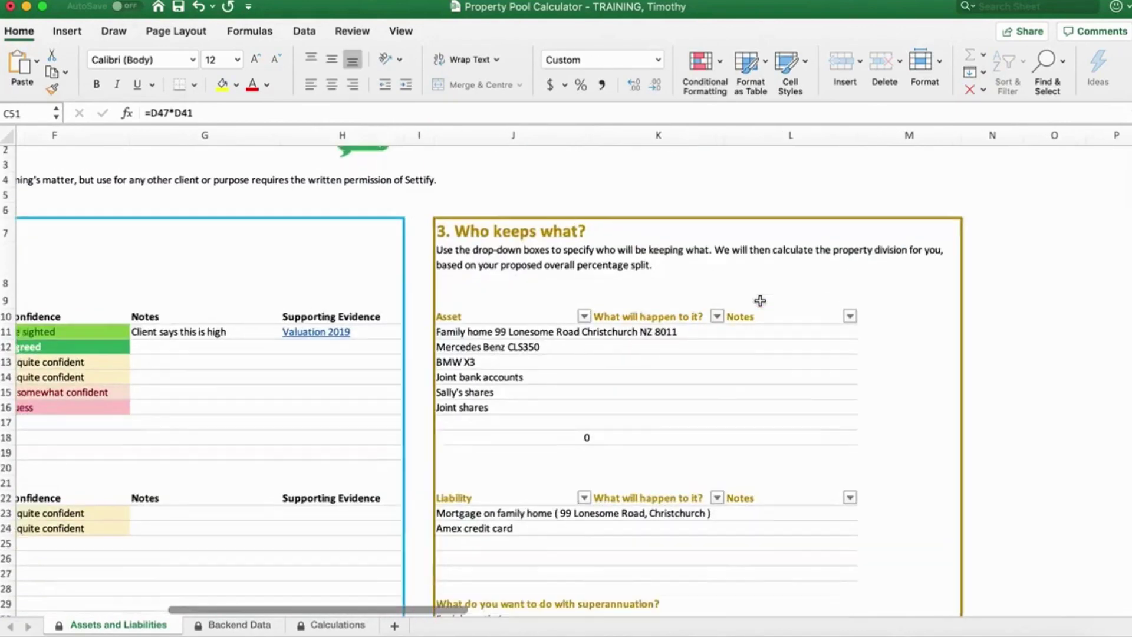
pyautogui.scroll(-3, 760, 301)
pyautogui.hscroll(-1, 760, 301)
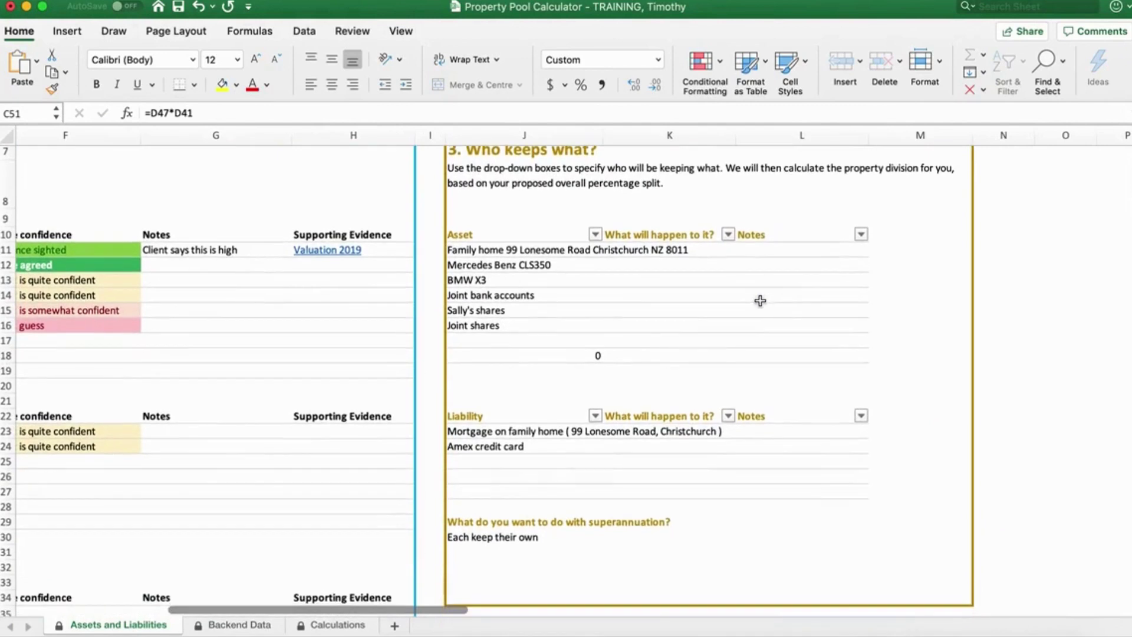
pyautogui.click(717, 250)
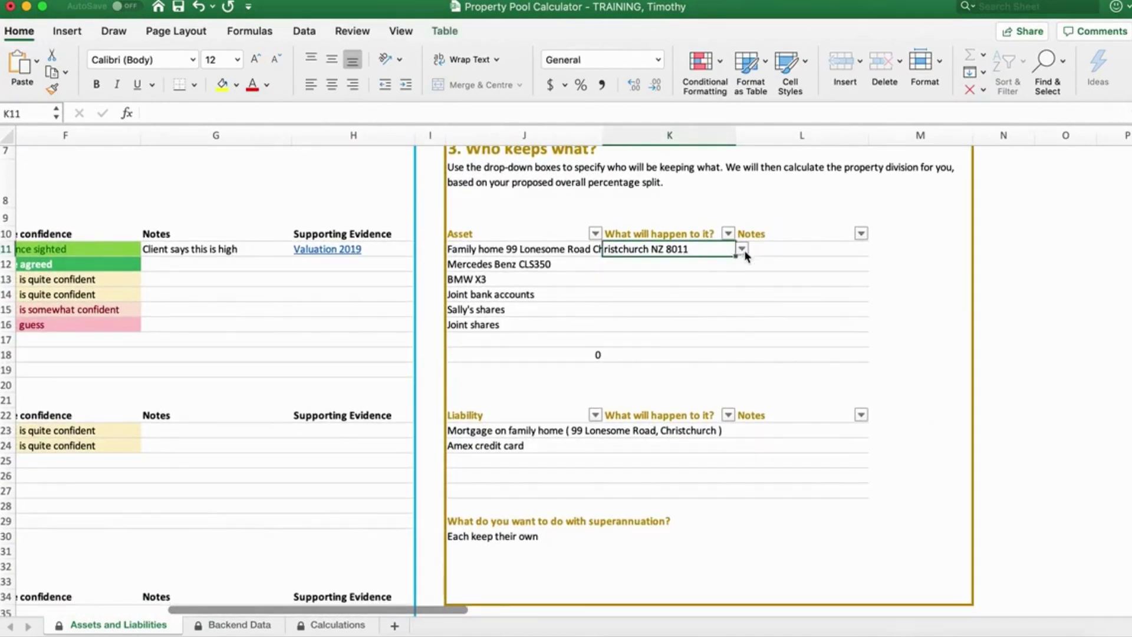
pyautogui.click(743, 250)
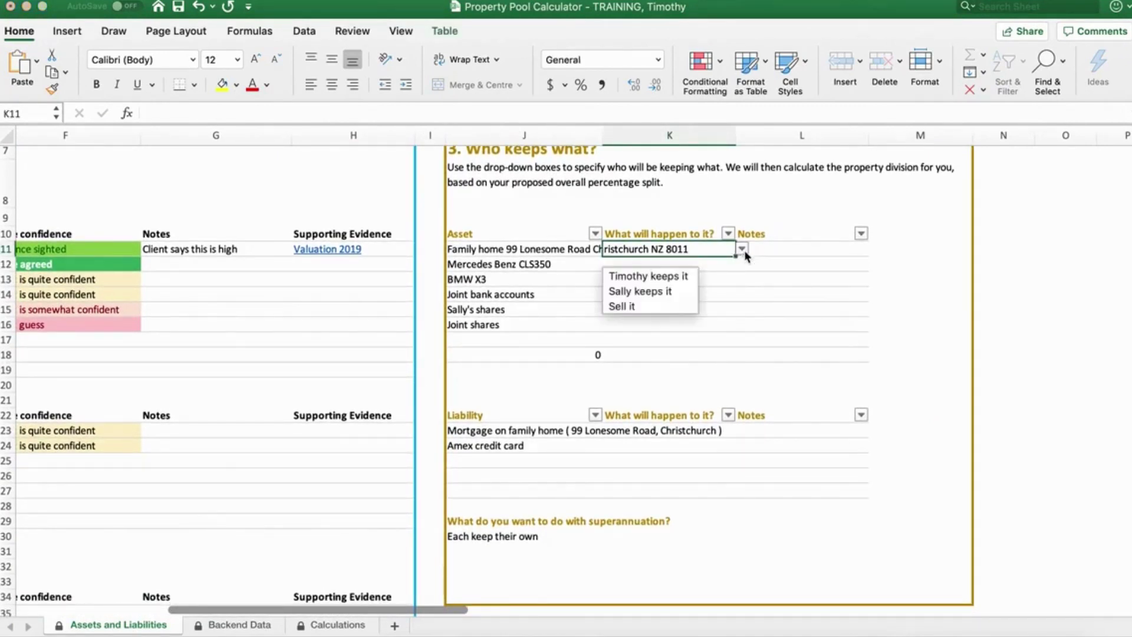
pyautogui.click(661, 292)
# Choose "Sell it" for the Mercedes Benz CLS350 in K12 and specify in K13 that the client keeps the BMW X3
pyautogui.click(672, 267)
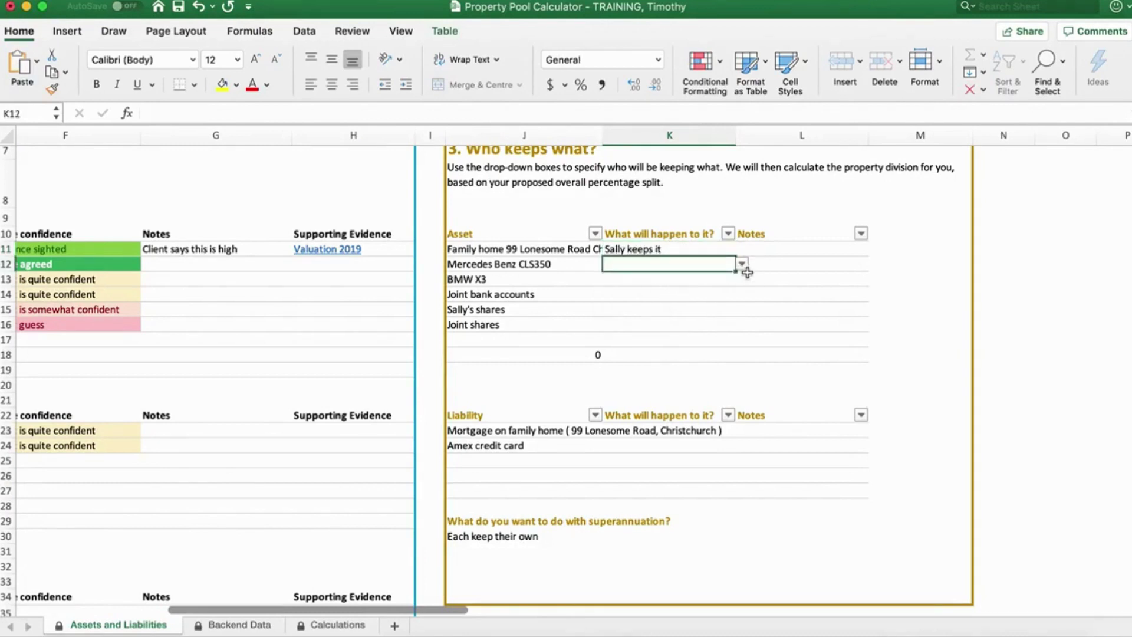
pyautogui.click(742, 265)
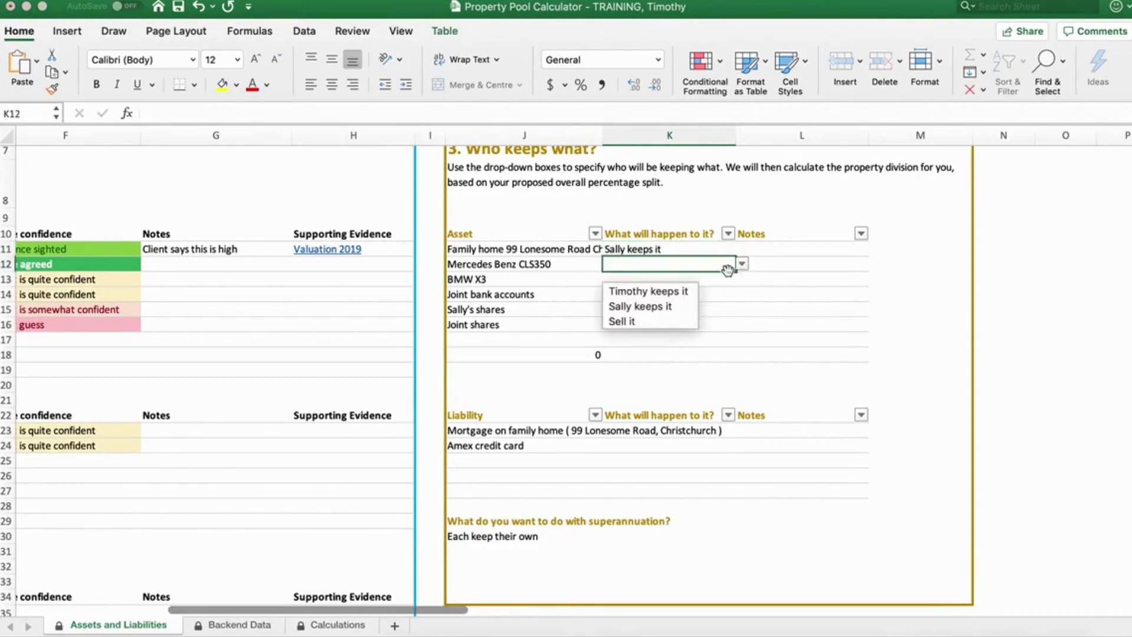
pyautogui.click(653, 323)
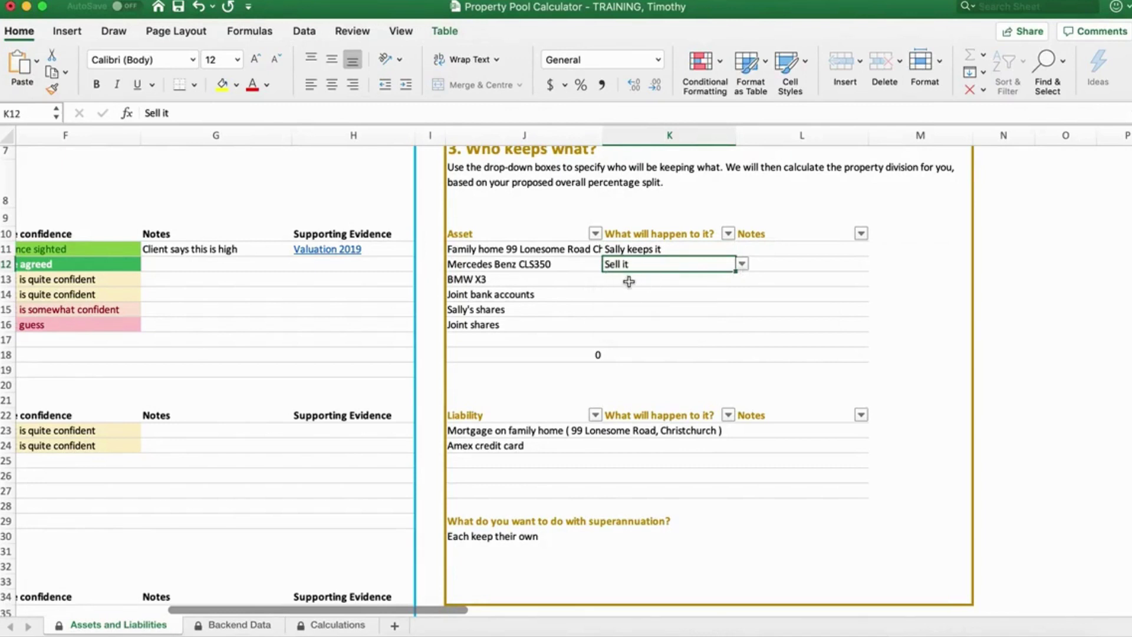
pyautogui.click(628, 281)
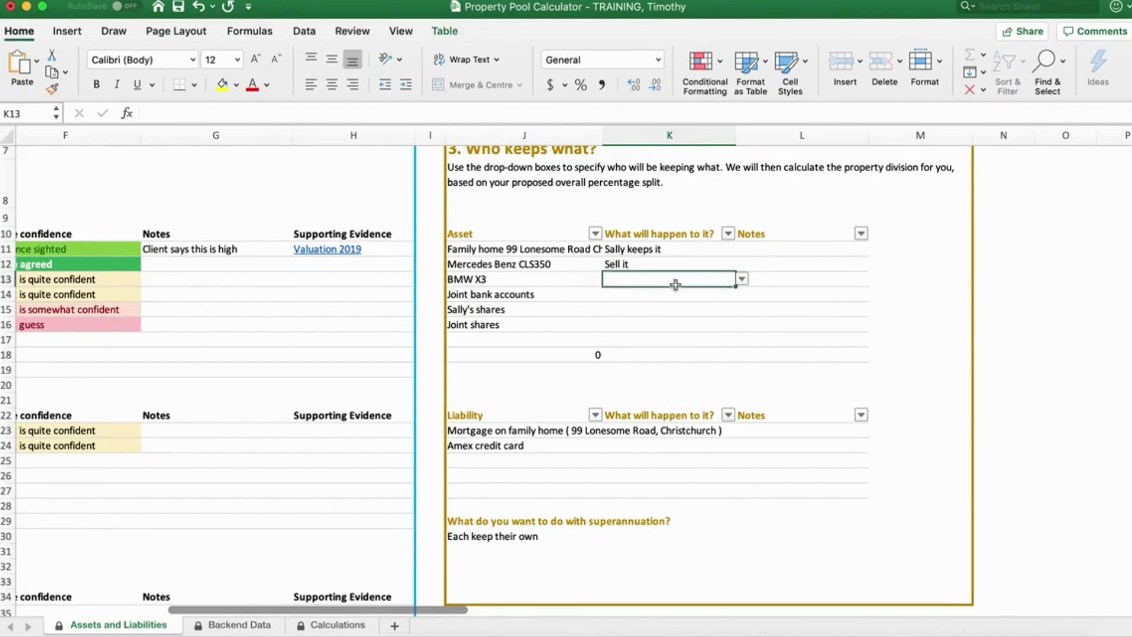
pyautogui.click(742, 280)
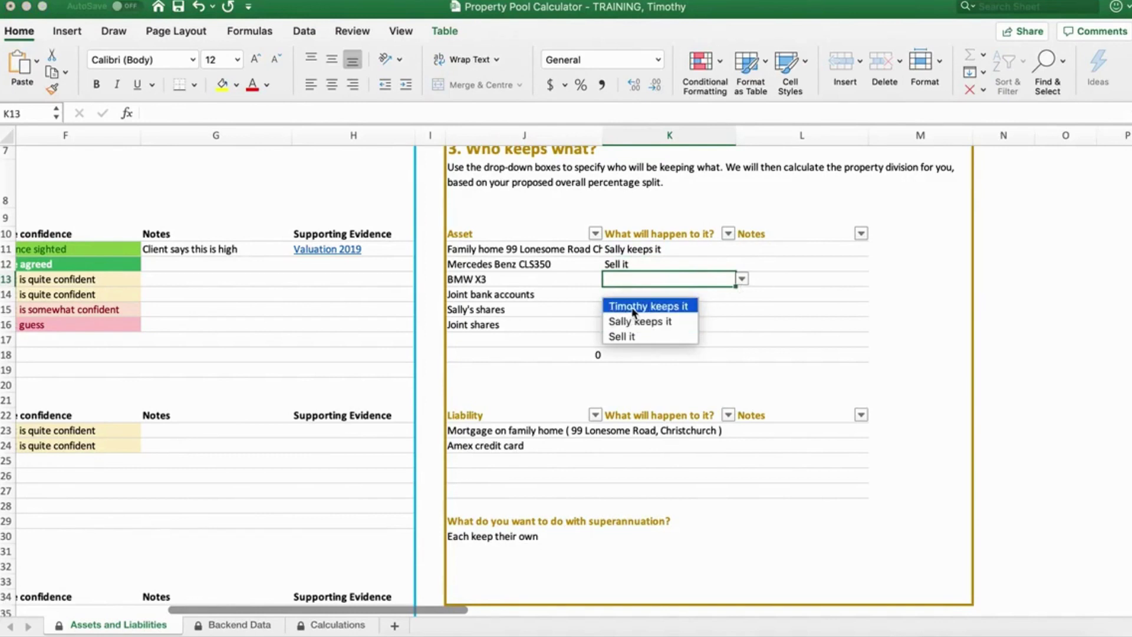
pyautogui.click(668, 306)
# Specify in K14 and K15 that the other party keeps the joint bank accounts and their own shares
pyautogui.click(651, 295)
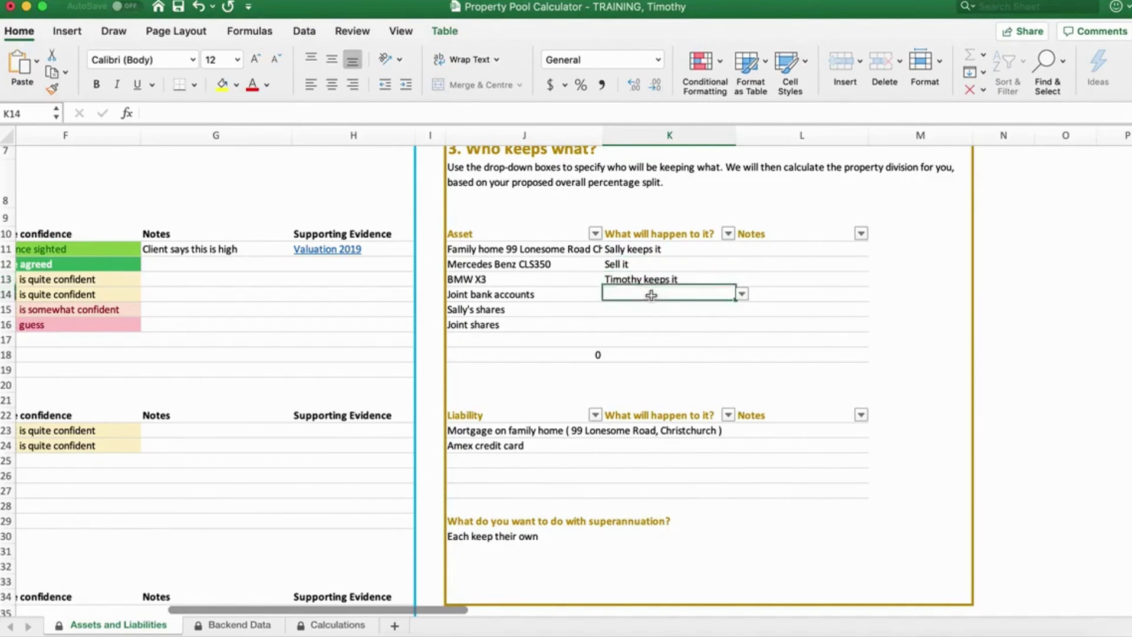
pyautogui.click(742, 295)
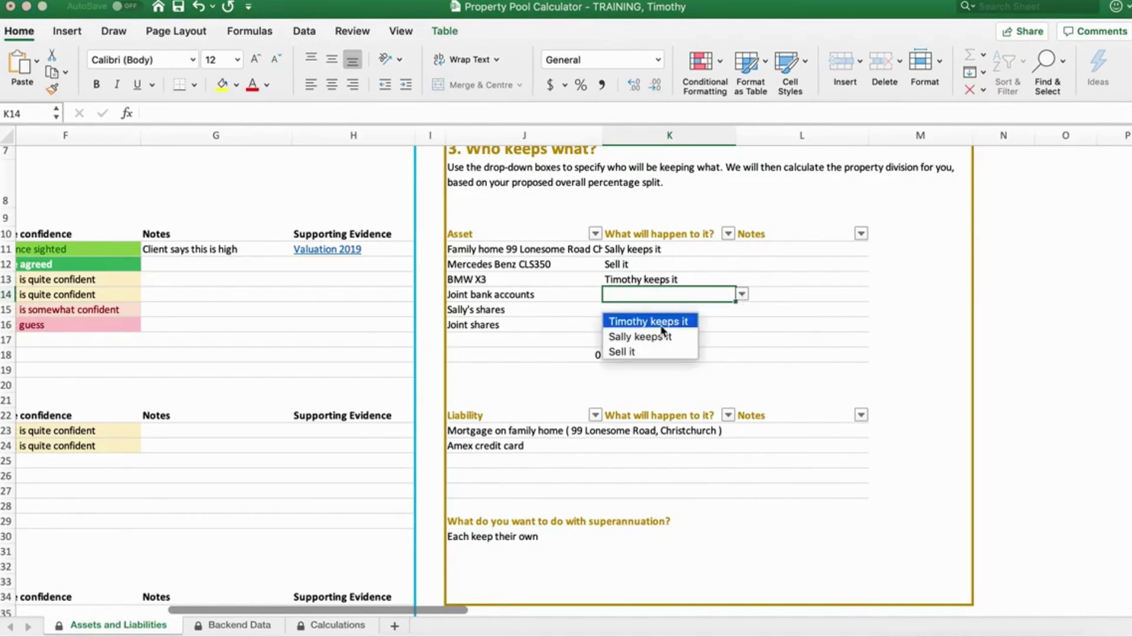
pyautogui.click(640, 335)
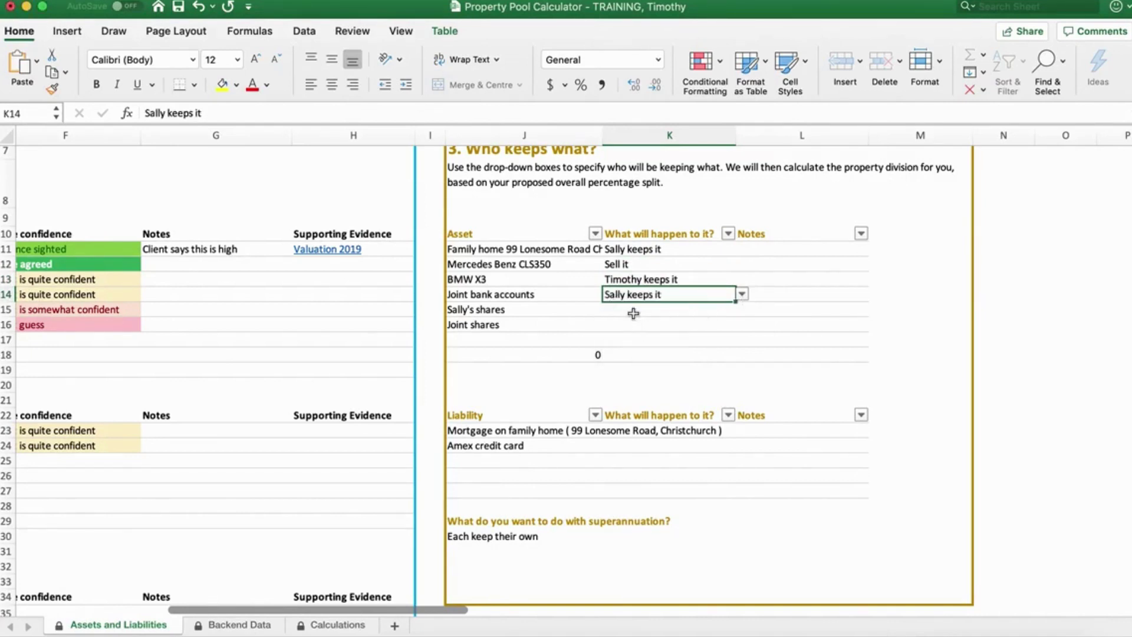
pyautogui.click(633, 313)
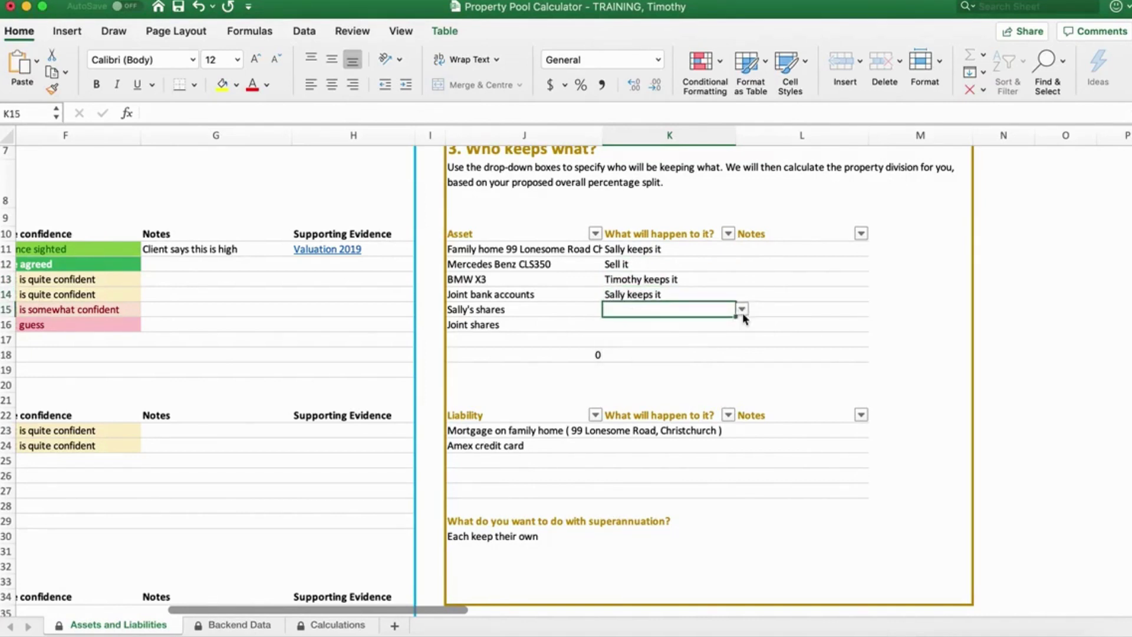
pyautogui.click(743, 311)
pyautogui.click(646, 352)
# Specify in K16 that the client keeps the joint shares
pyautogui.click(690, 326)
pyautogui.click(742, 334)
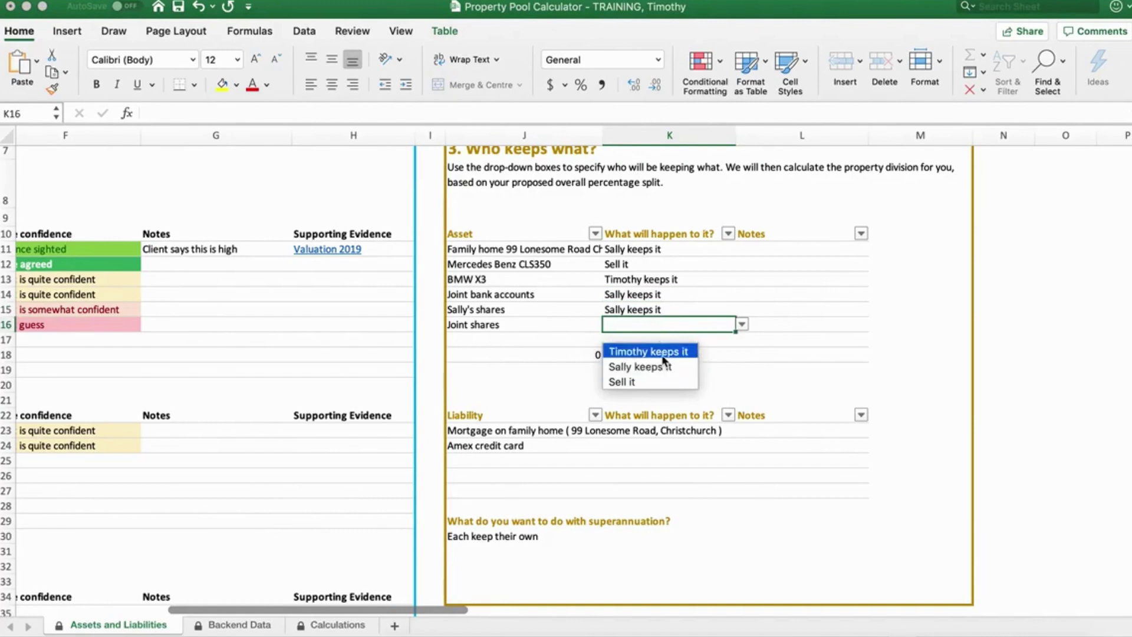
pyautogui.click(664, 360)
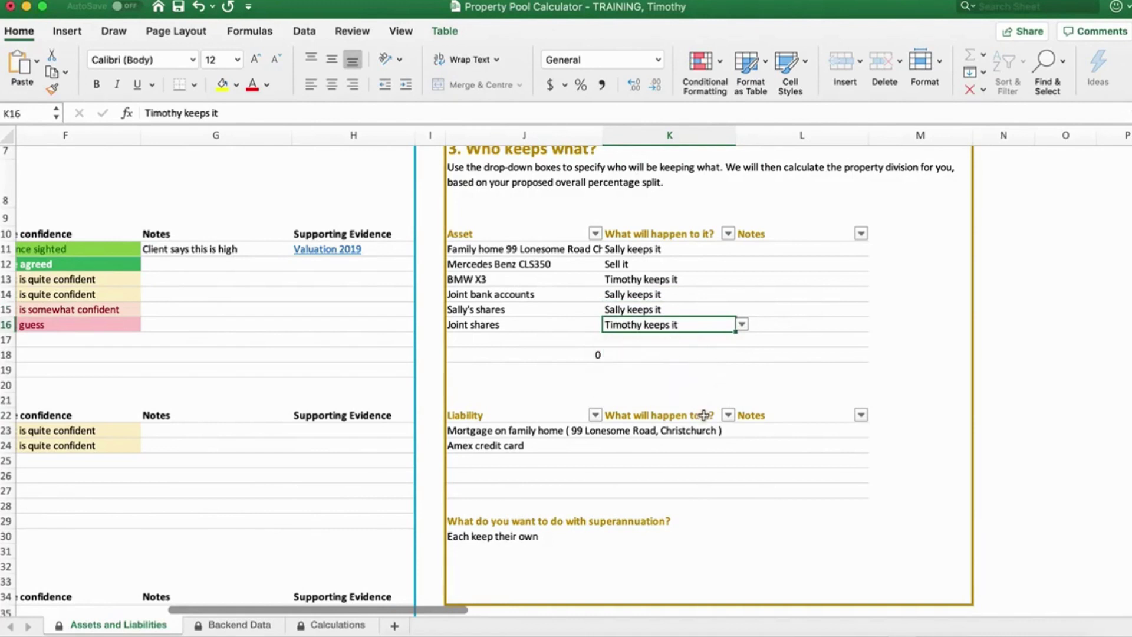
# Specify in K23 that the other party keeps the mortgage on the family home
pyautogui.scroll(-3, 702, 409)
pyautogui.click(729, 364)
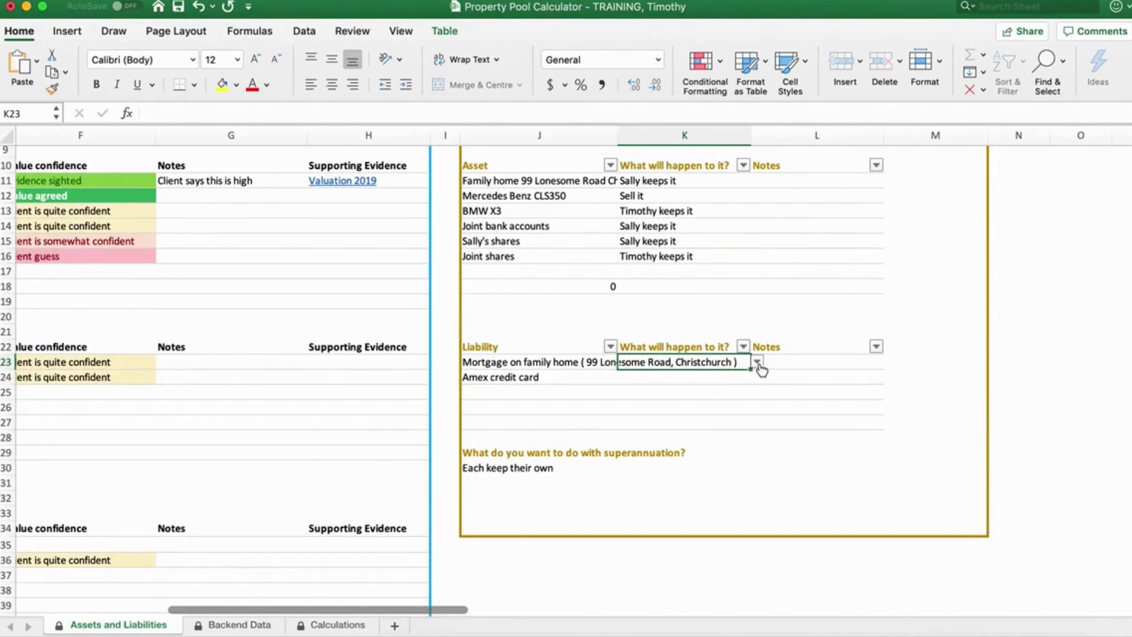
pyautogui.click(757, 362)
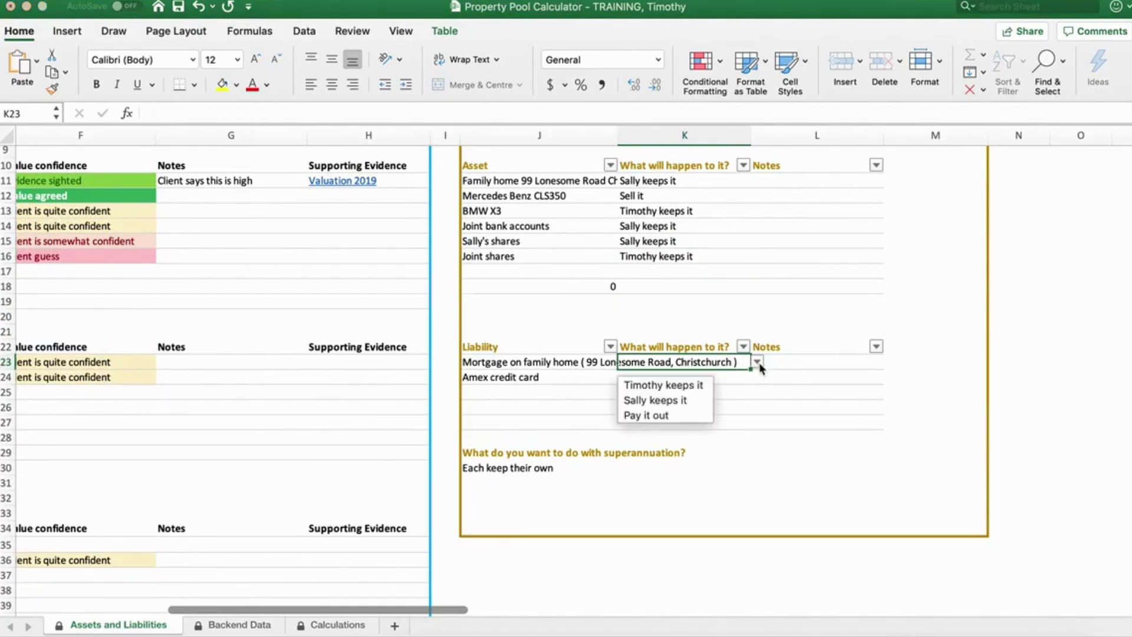
pyautogui.click(656, 401)
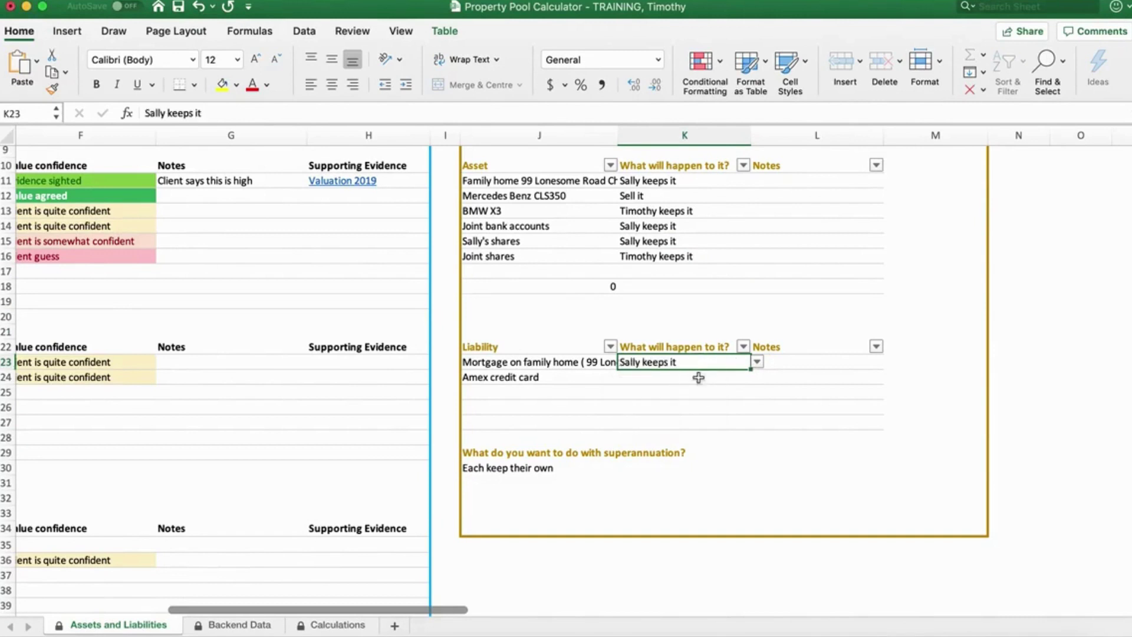
# Choose "Pay it out" for the Amex credit card in K24
pyautogui.click(719, 379)
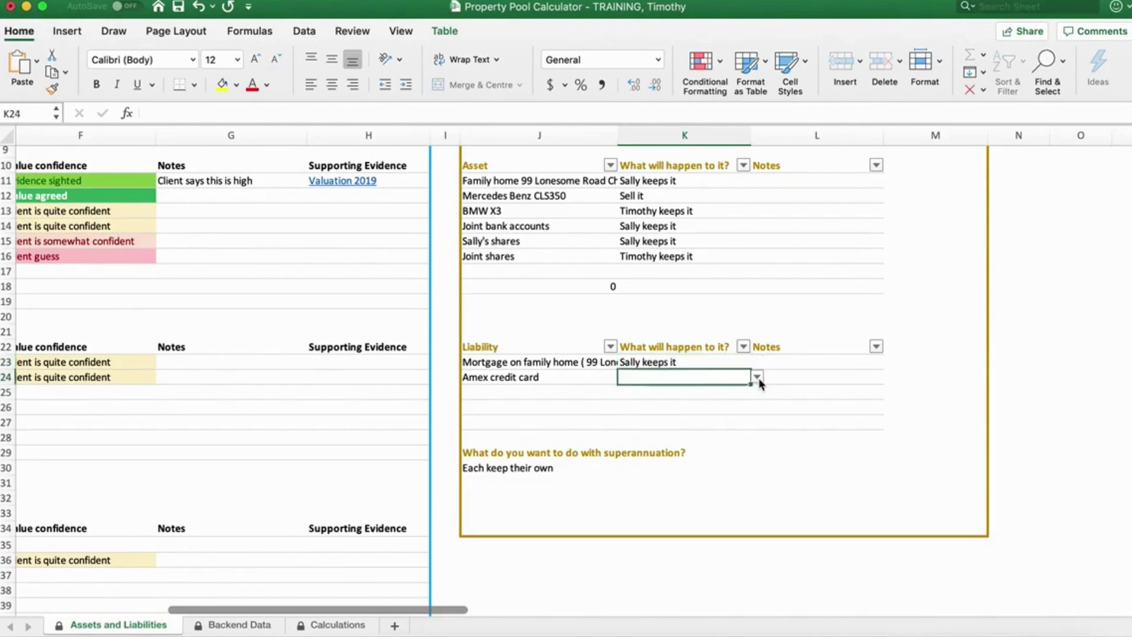
pyautogui.click(757, 378)
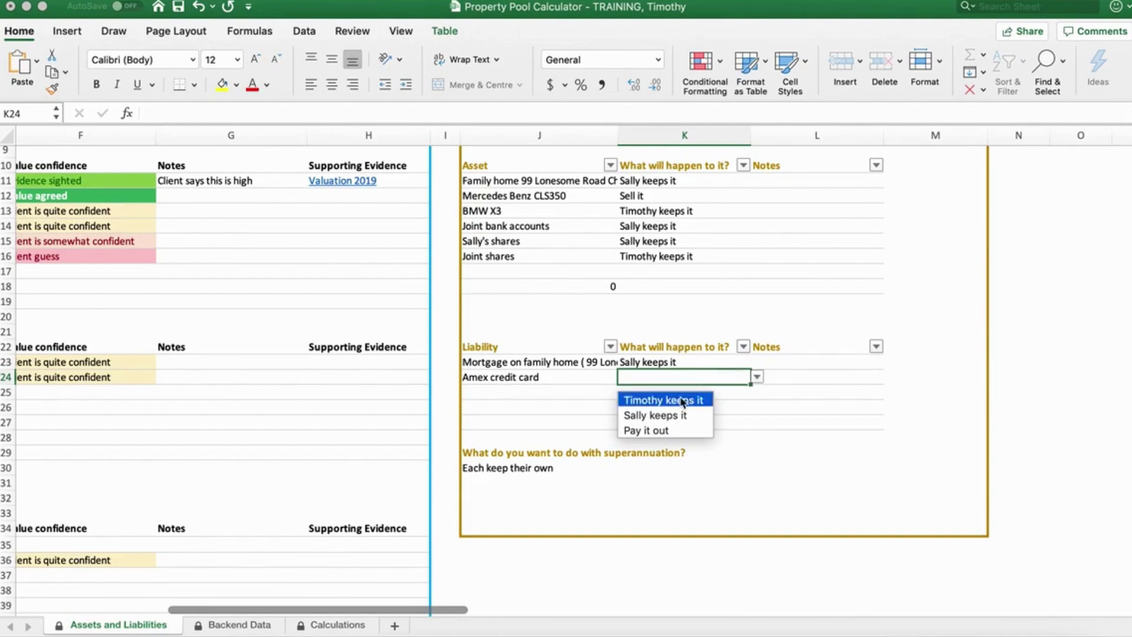
pyautogui.click(654, 433)
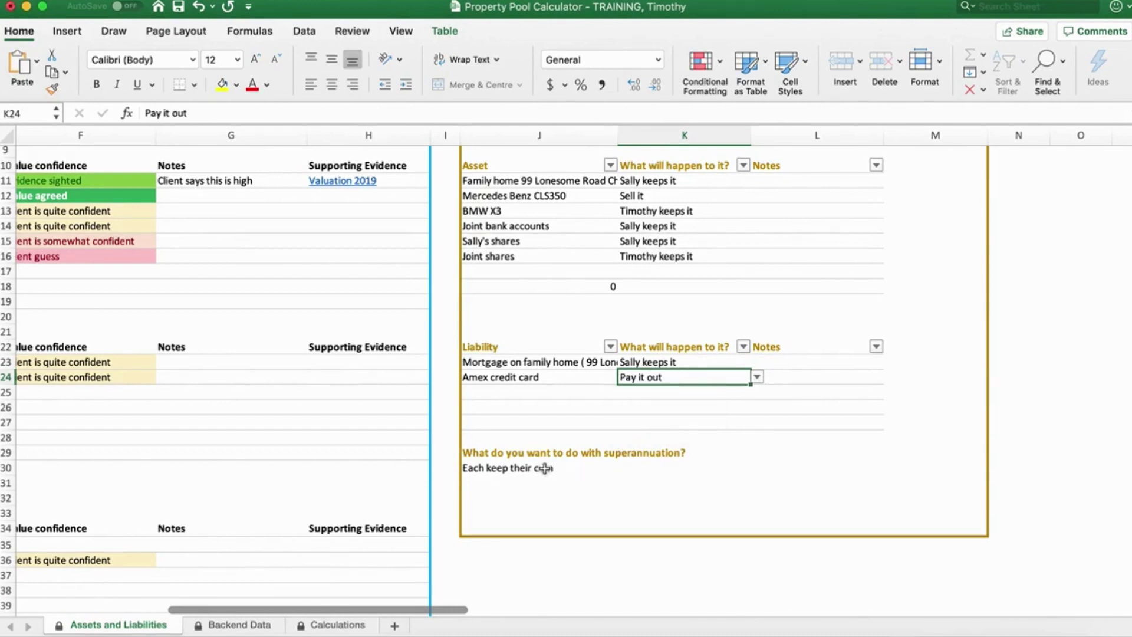
# Change the superannuation treatment in J30 to "Equalise to a specific percentage"
pyautogui.click(614, 469)
pyautogui.scroll(-5, 684, 479)
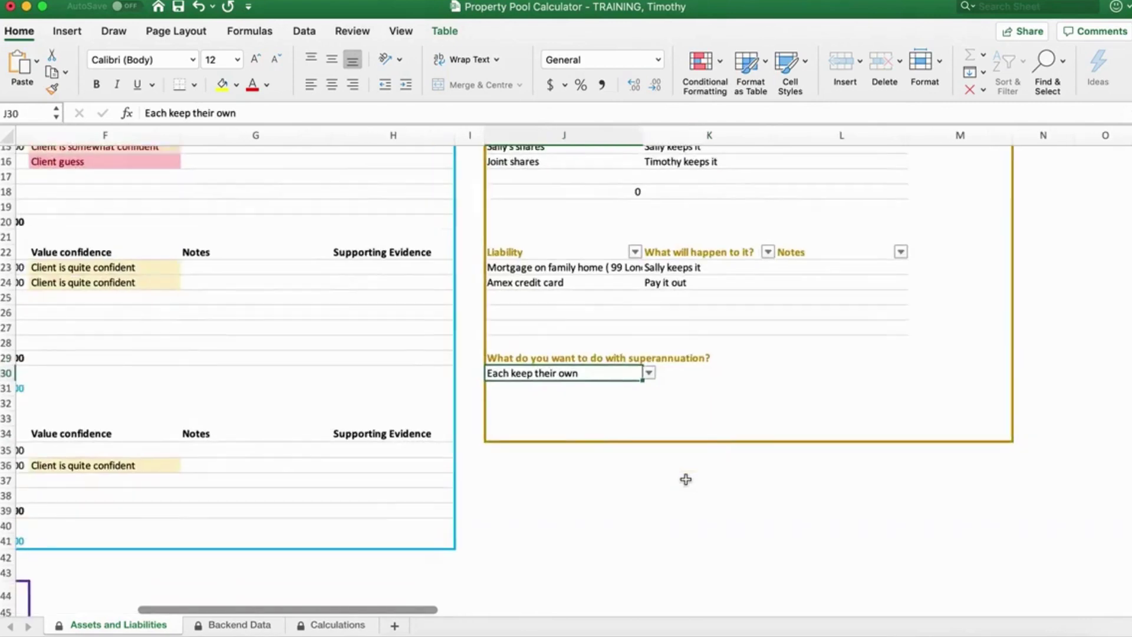
pyautogui.click(656, 364)
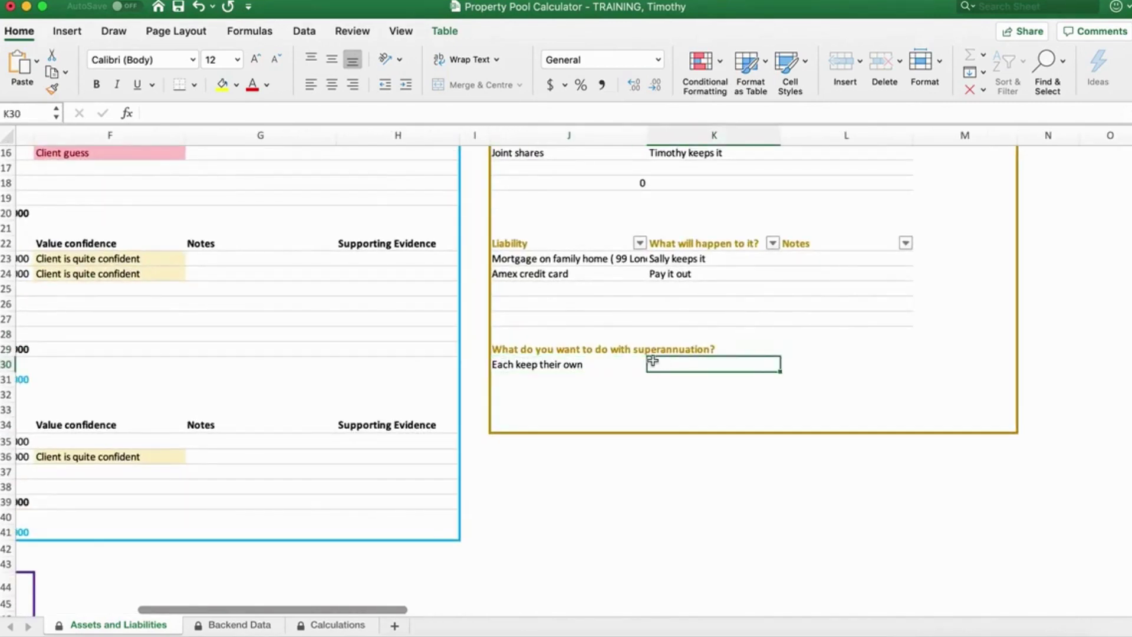
pyautogui.click(614, 364)
pyautogui.click(653, 365)
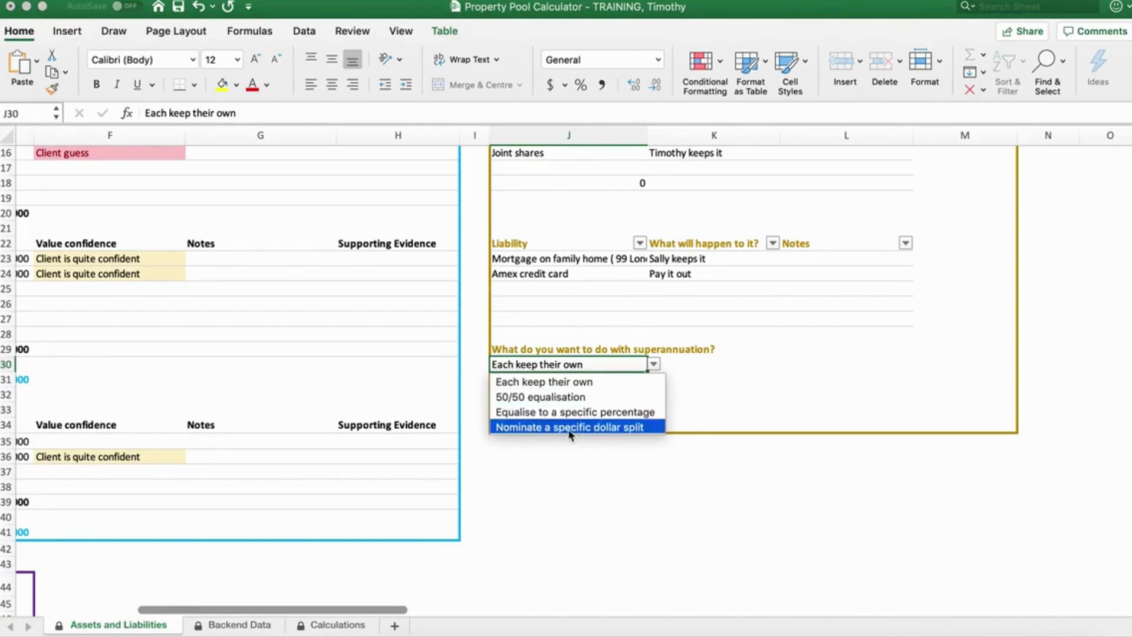
pyautogui.click(604, 412)
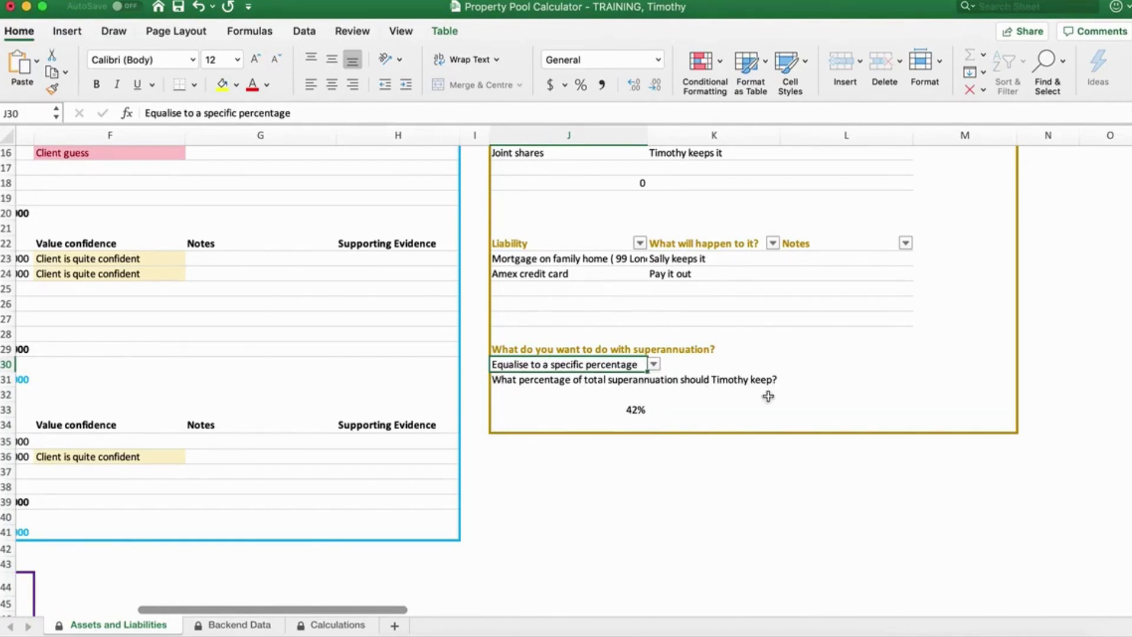
# Set the percentage of total superannuation the client should keep to 60% in J33
pyautogui.scroll(-3, 348, 502)
pyautogui.hscroll(-2, 348, 502)
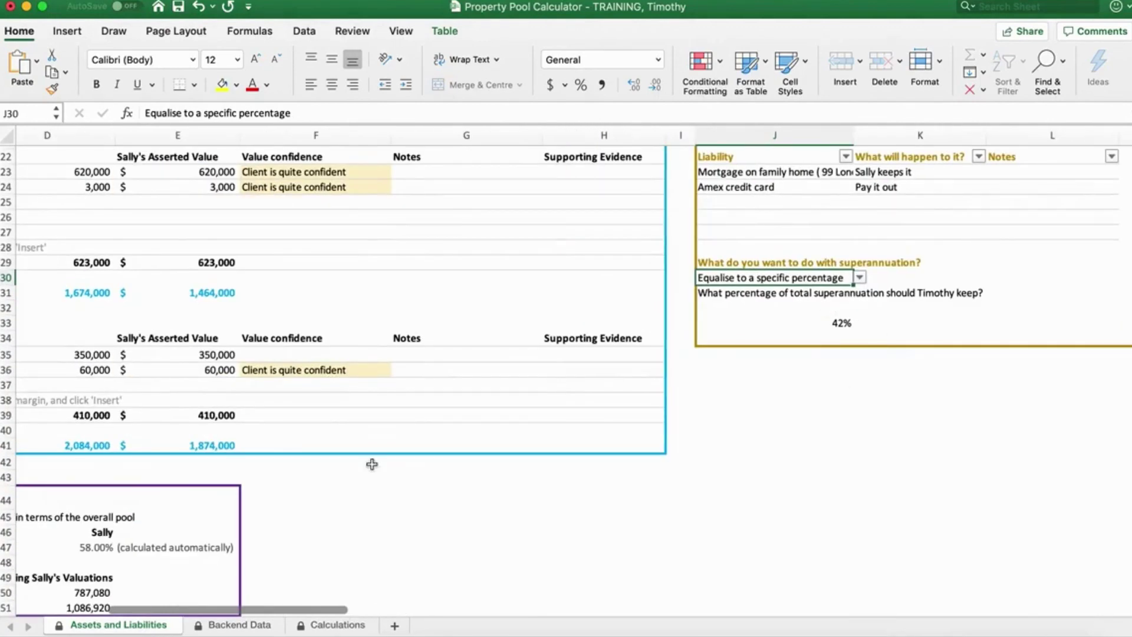
pyautogui.scroll(-1, 371, 462)
pyautogui.hscroll(-2, 372, 462)
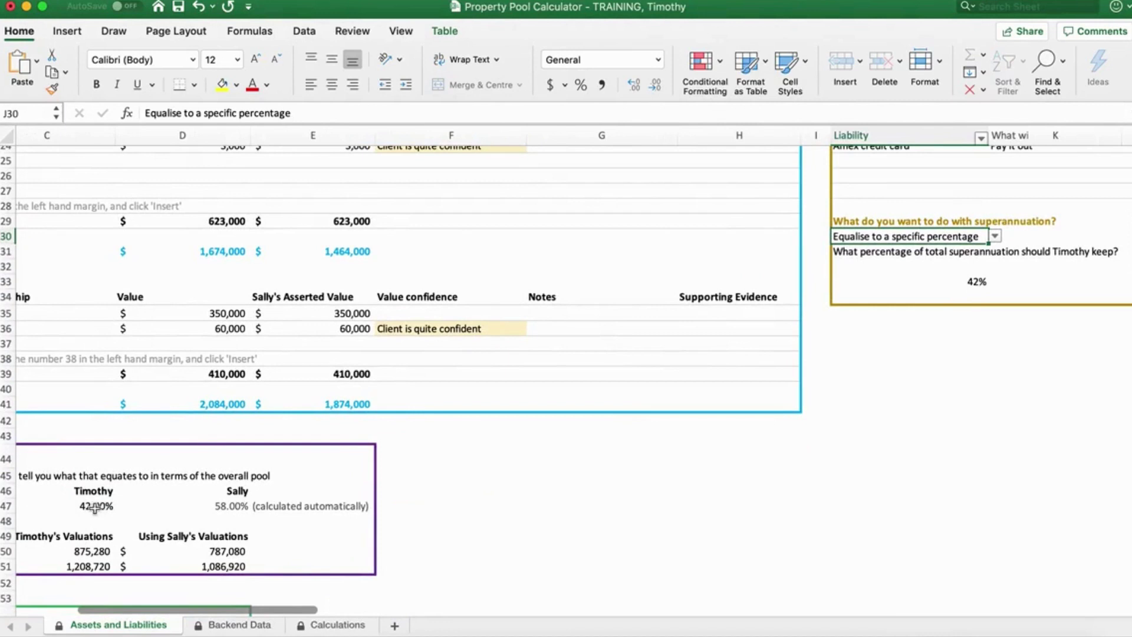
pyautogui.click(976, 281)
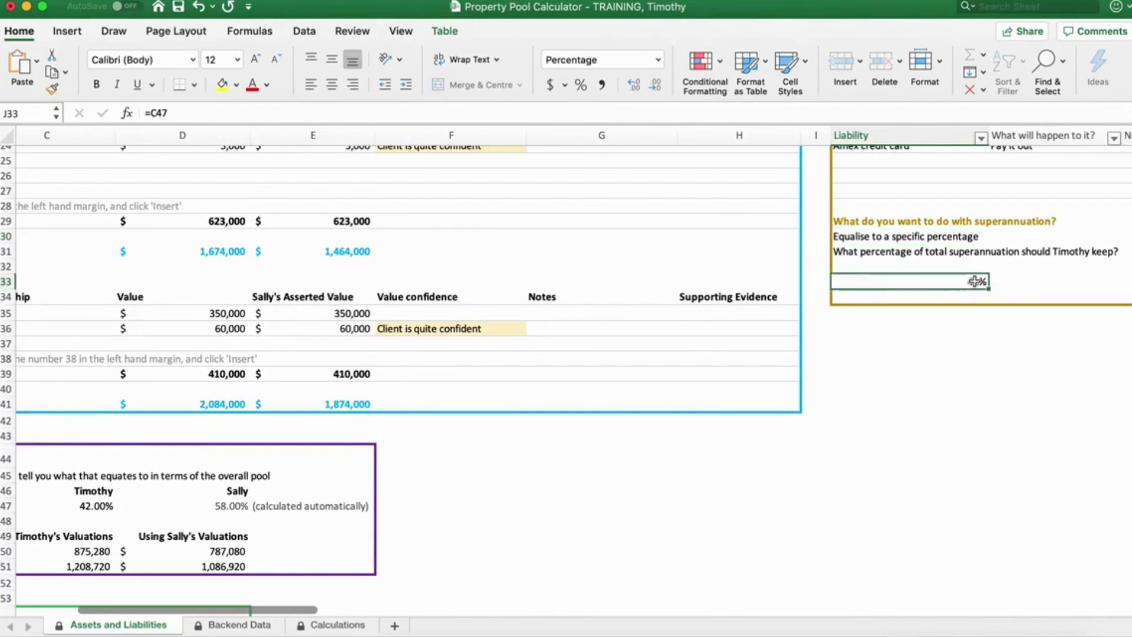
pyautogui.write('60')
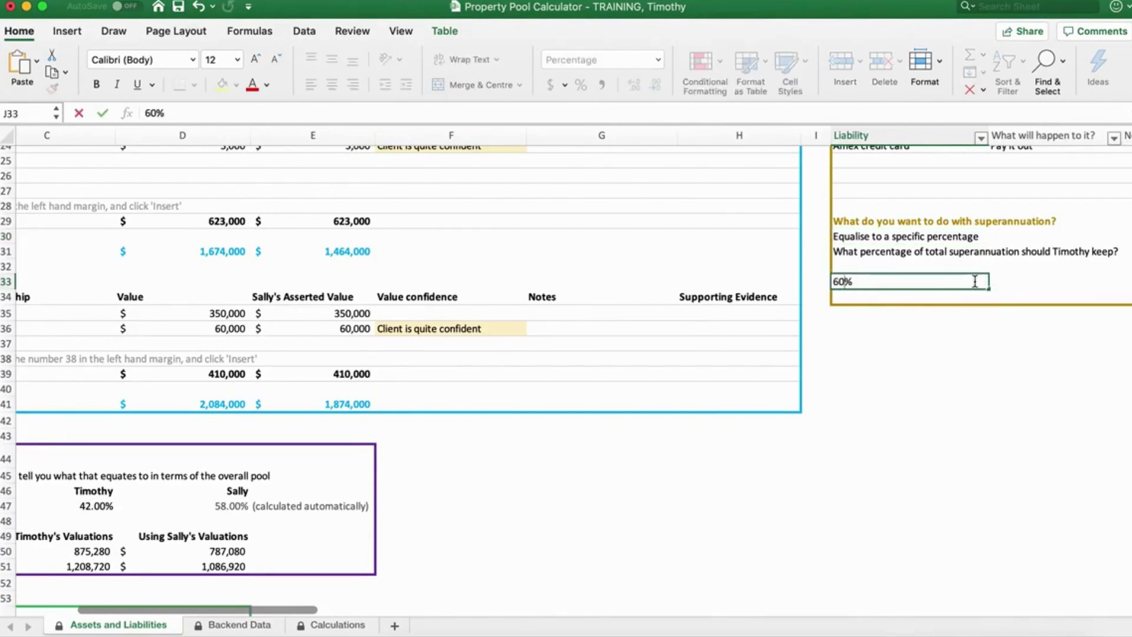
pyautogui.click(967, 313)
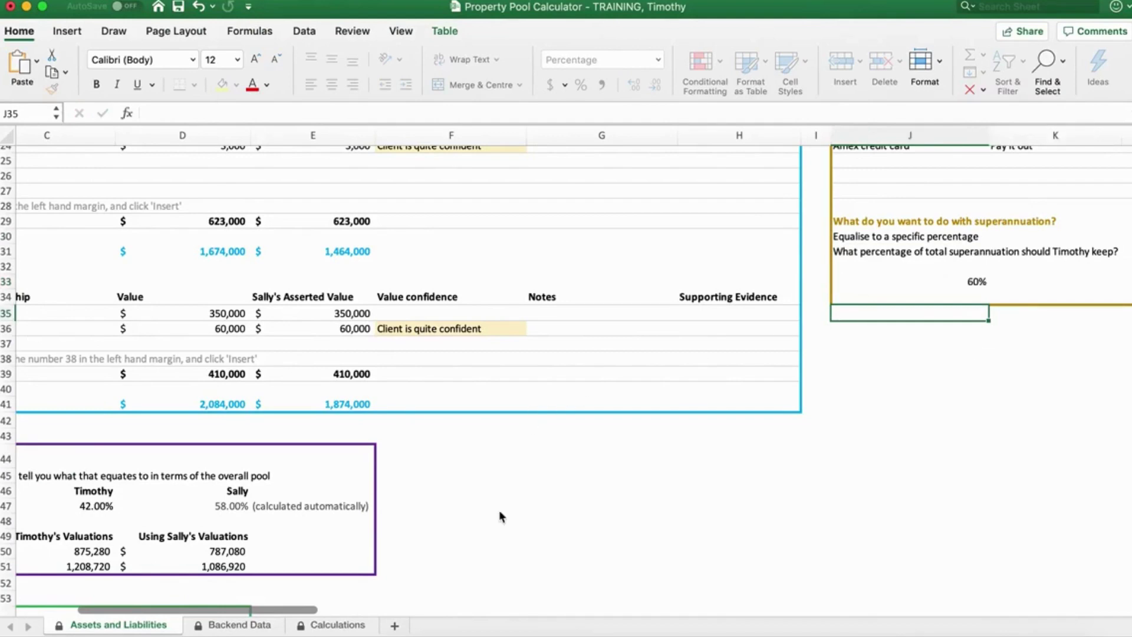
# In the client's Calculated Property Pool Division, enlarge row 62 to a height of about 56 and row 61 to about 39
pyautogui.hscroll(-5, 500, 514)
pyautogui.scroll(-1, 500, 513)
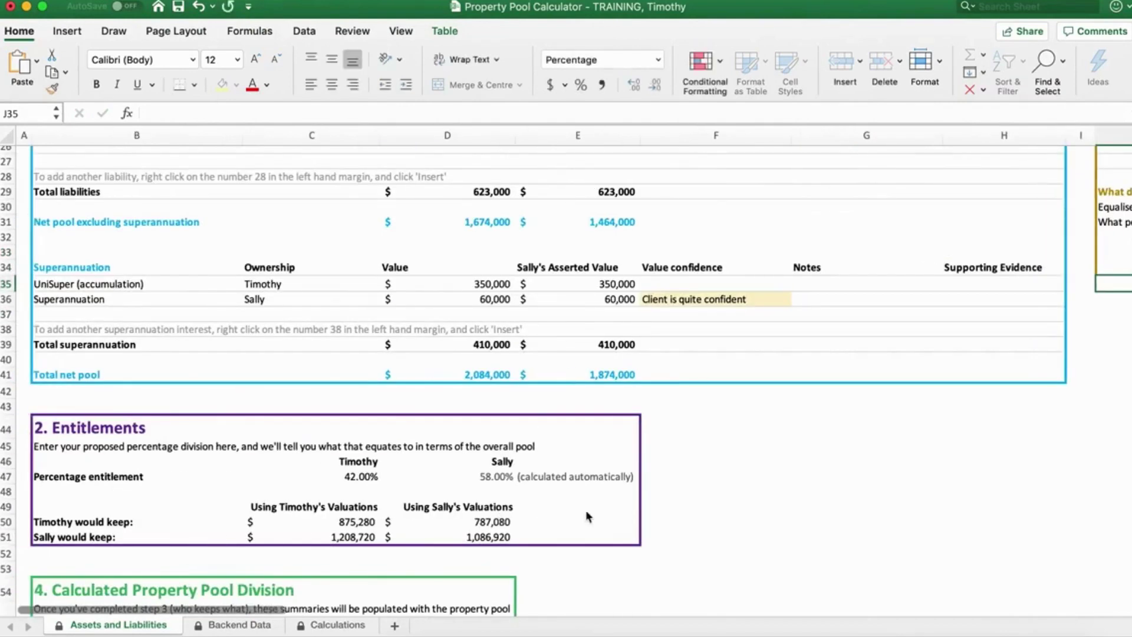
pyautogui.scroll(-5, 587, 512)
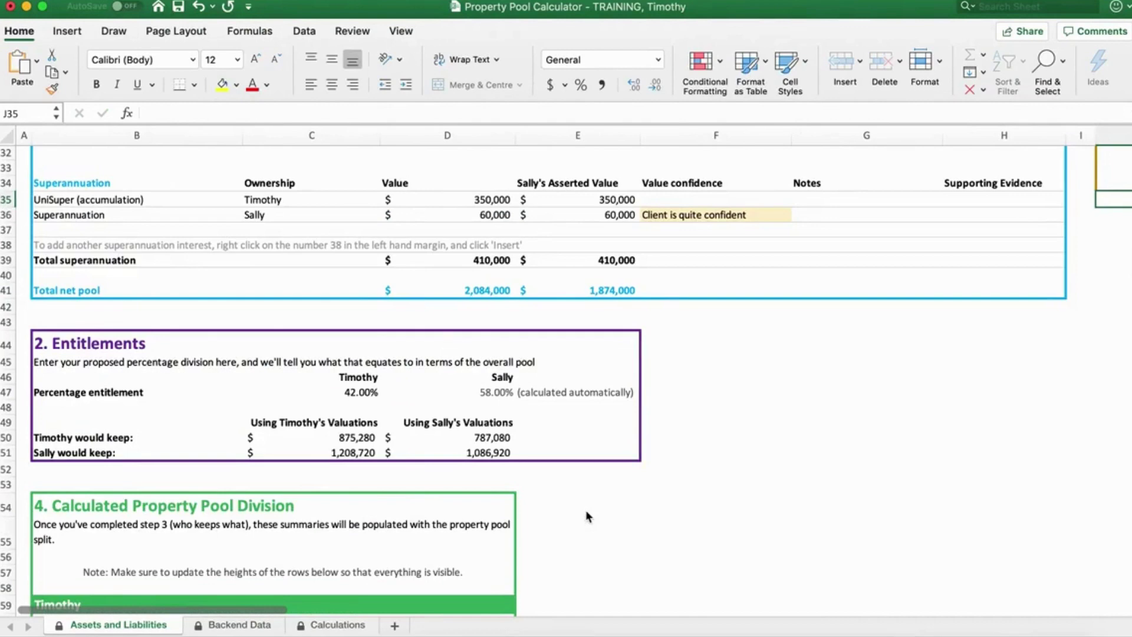
pyautogui.scroll(-4, 588, 517)
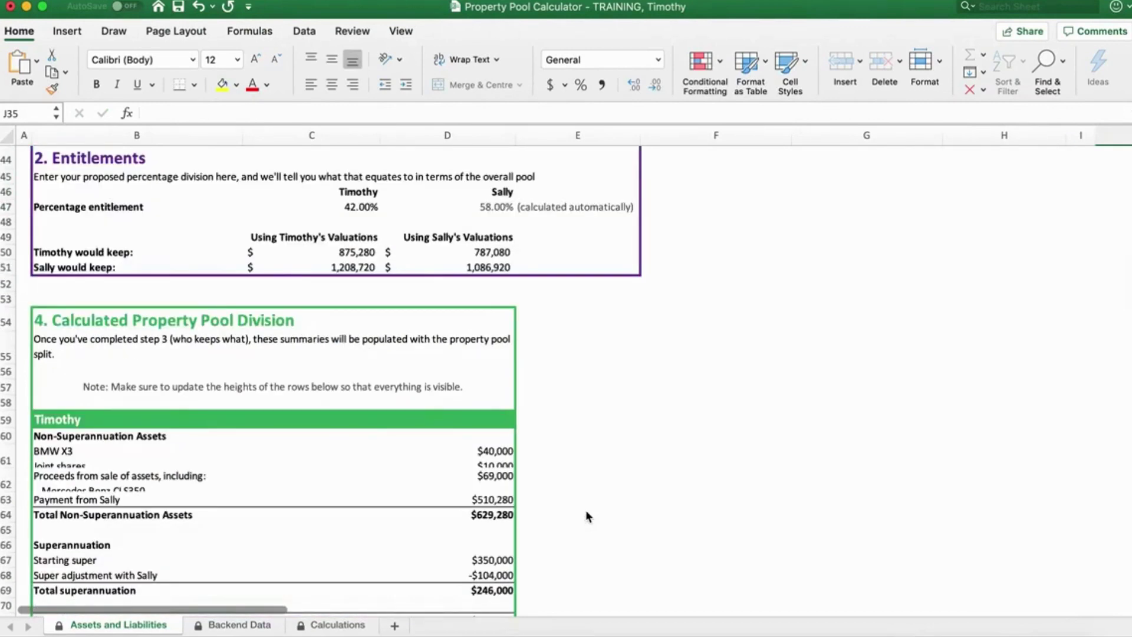
pyautogui.scroll(-2, 588, 517)
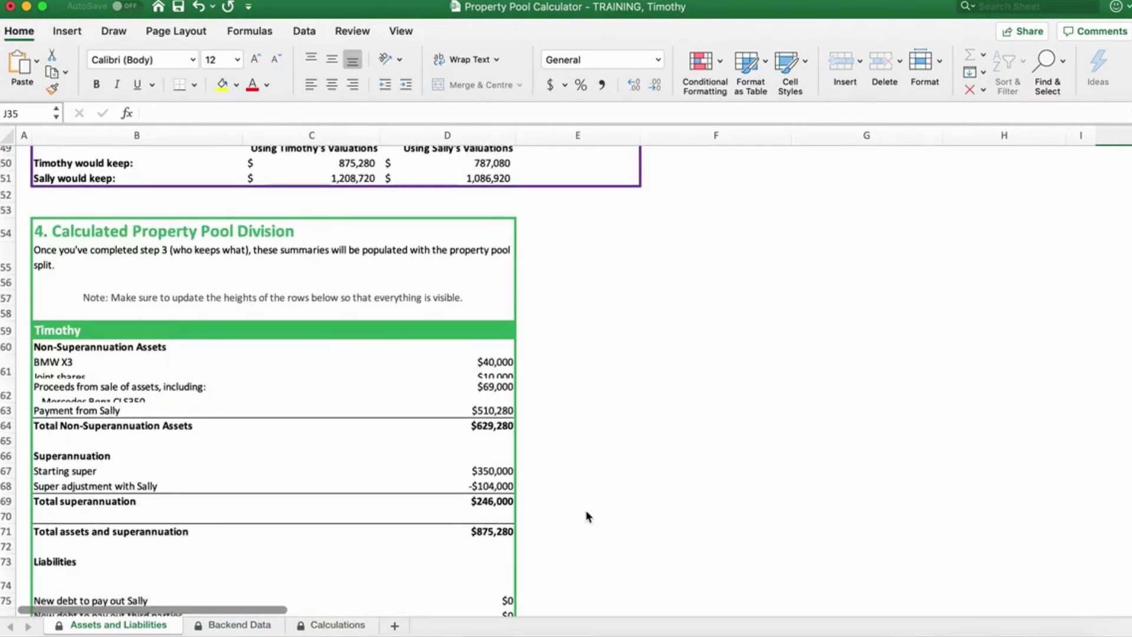
pyautogui.scroll(-2, 588, 516)
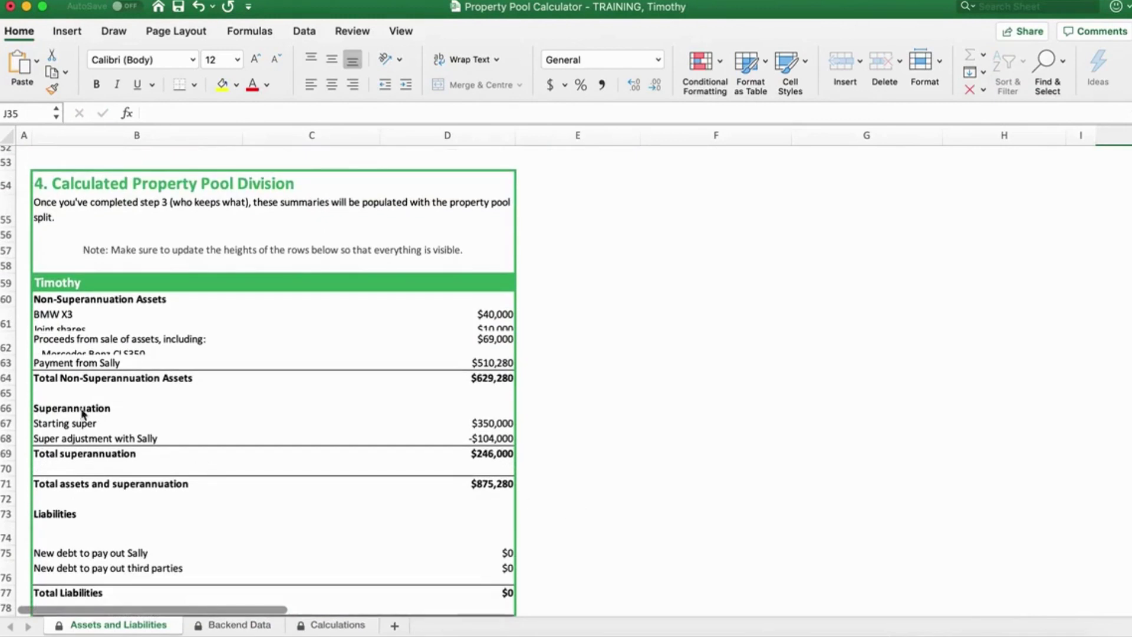
pyautogui.moveTo(9, 349); pyautogui.dragTo(7, 385)
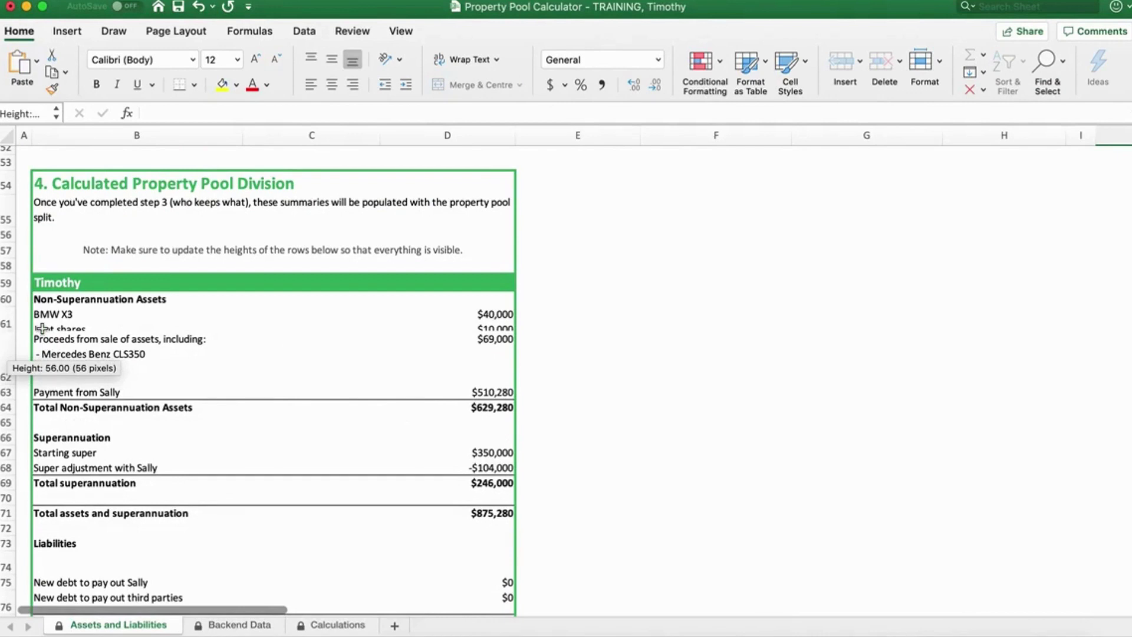
pyautogui.moveTo(7, 330); pyautogui.dragTo(7, 342)
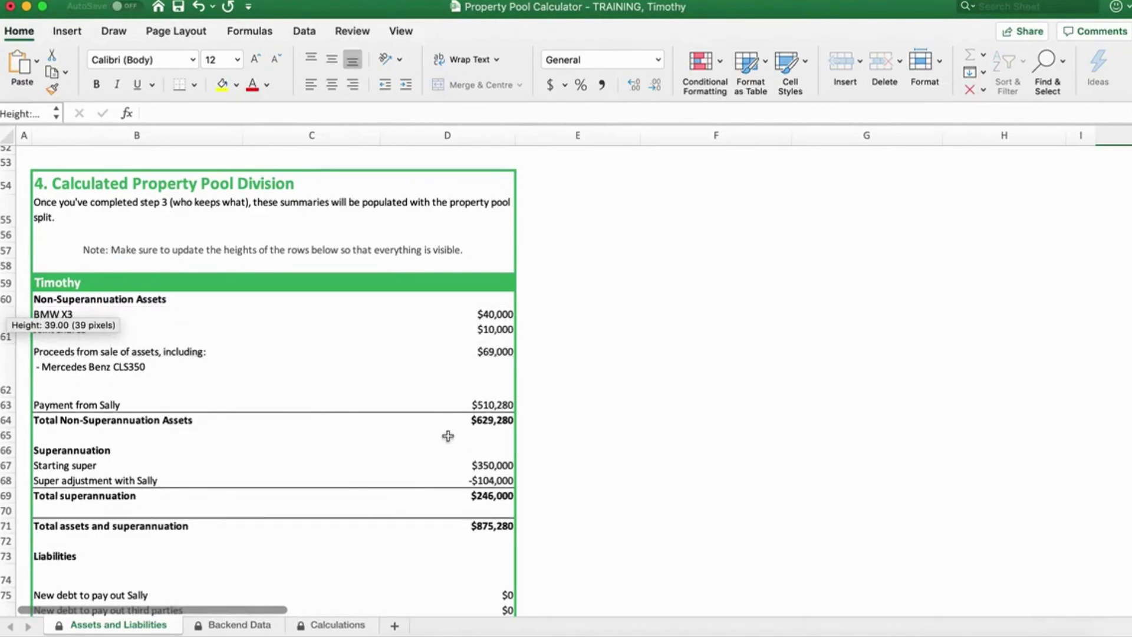
# Examine the client's calculated assets, superannuation, liabilities and net position, and compare them with the amounts in the Entitlements section
pyautogui.scroll(-1, 378, 452)
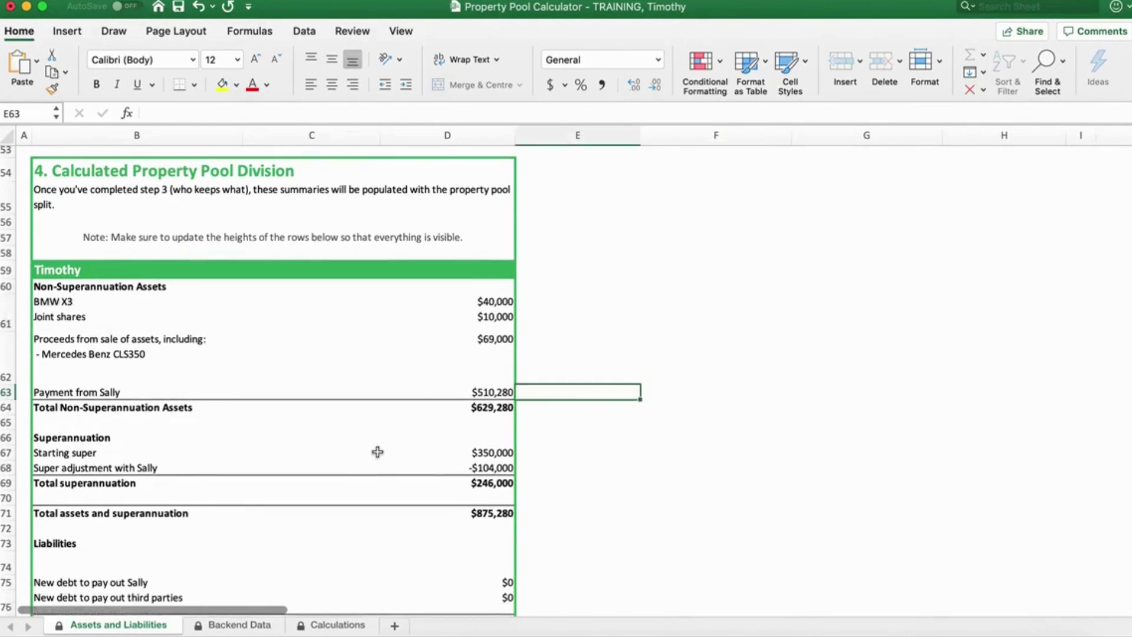
pyautogui.scroll(-1, 378, 452)
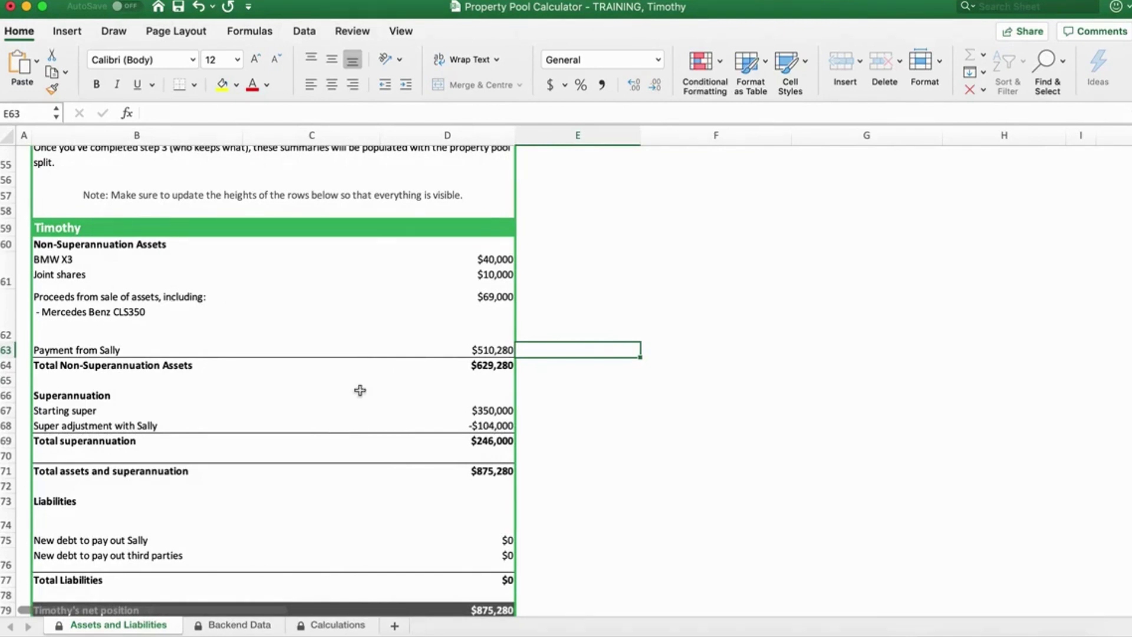
pyautogui.scroll(-3, 359, 422)
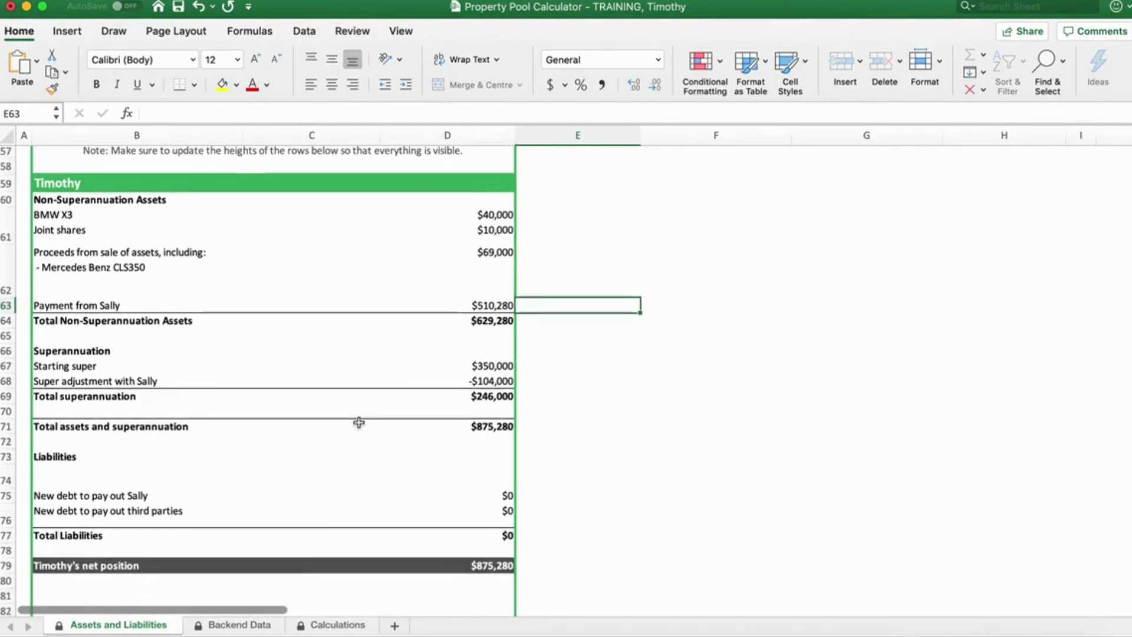
pyautogui.scroll(-1, 472, 302)
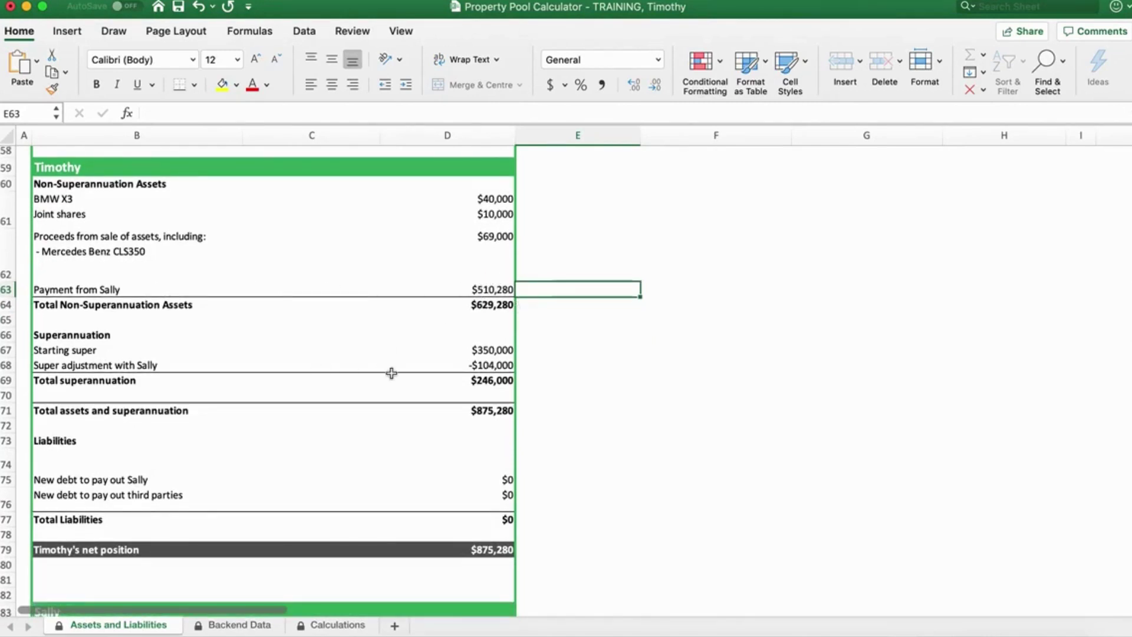
pyautogui.scroll(-1, 391, 374)
pyautogui.scroll(-4, 391, 374)
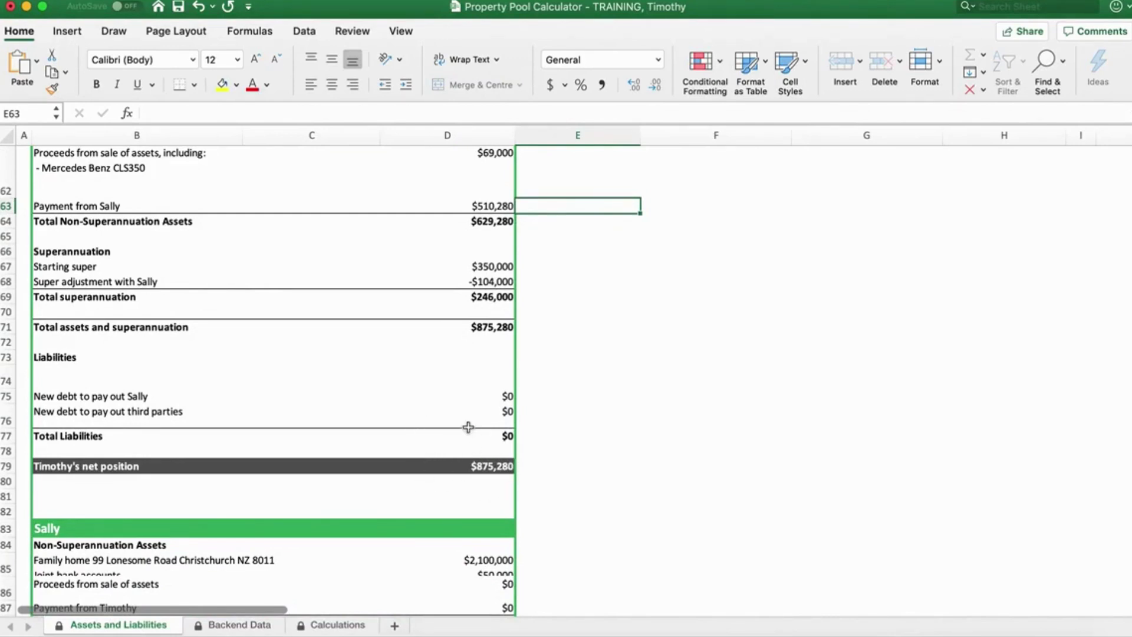
pyautogui.scroll(1, 468, 427)
pyautogui.scroll(10, 468, 427)
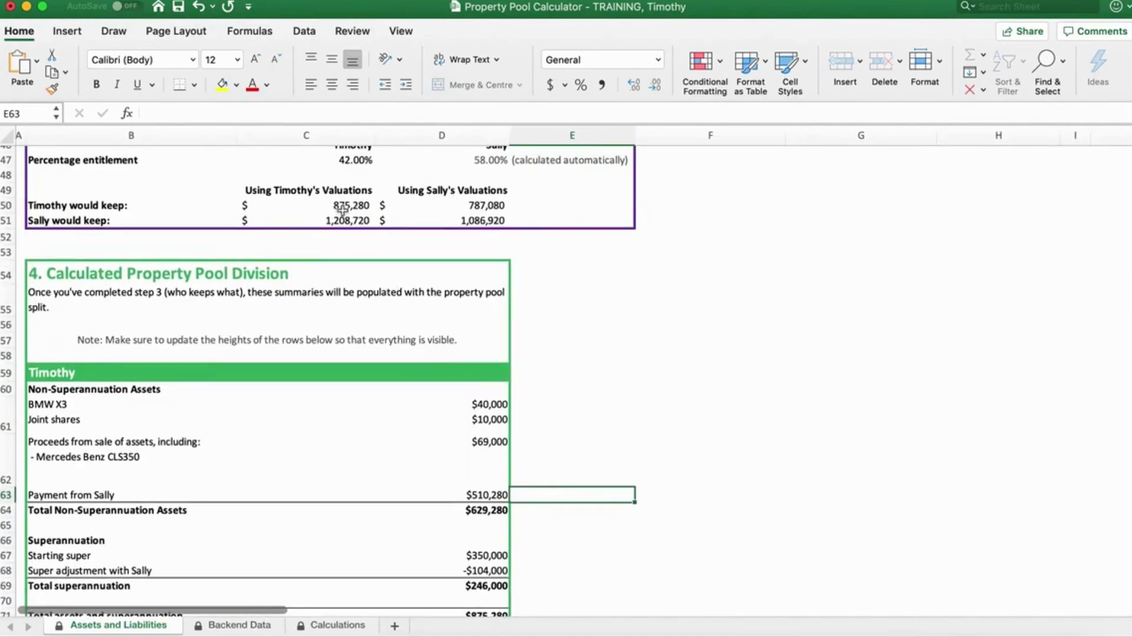
pyautogui.scroll(-6, 339, 457)
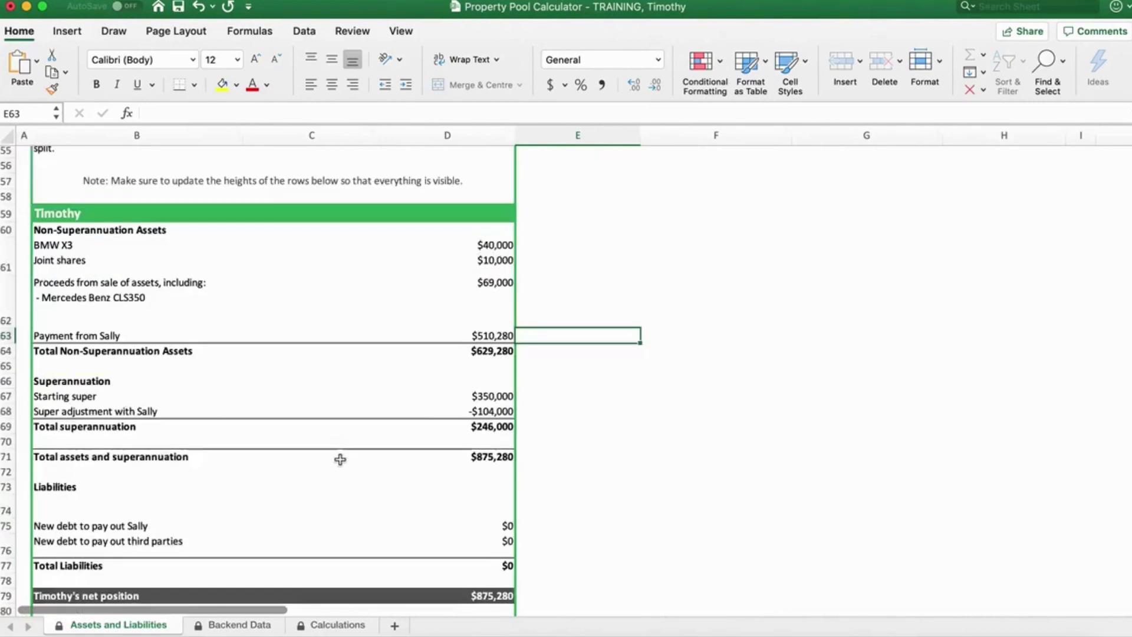
# Increase the height of row 85 in the other party's division summary to fit all of the non-superannuation assets they keep
pyautogui.scroll(-15, 340, 460)
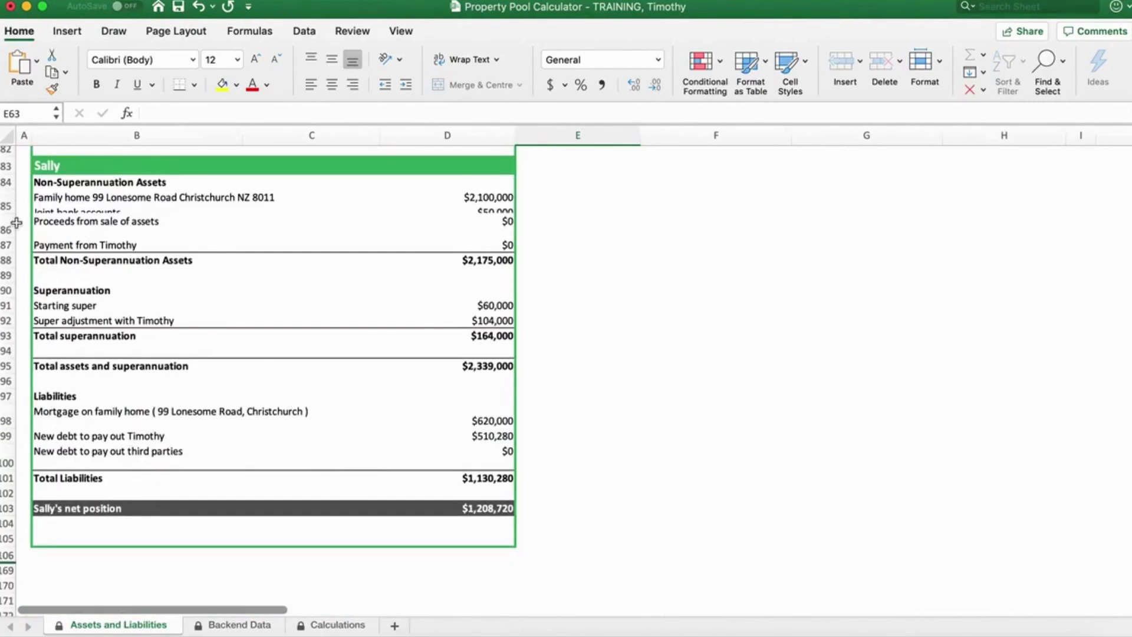
pyautogui.click(7, 214)
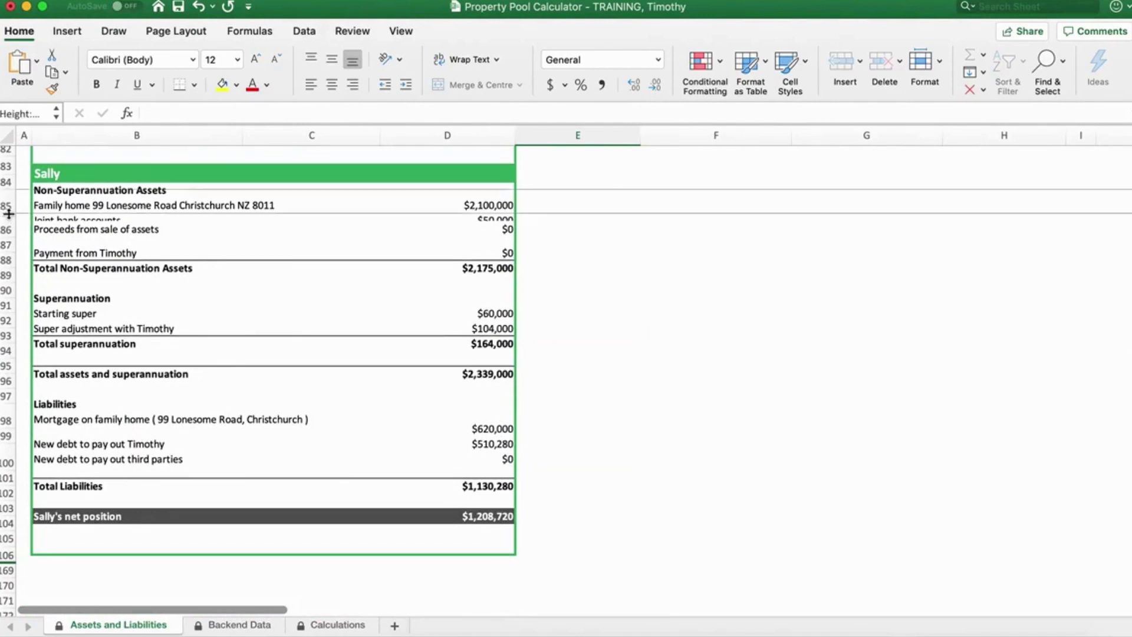
pyautogui.click(7, 214)
pyautogui.moveTo(7, 214); pyautogui.dragTo(8, 227)
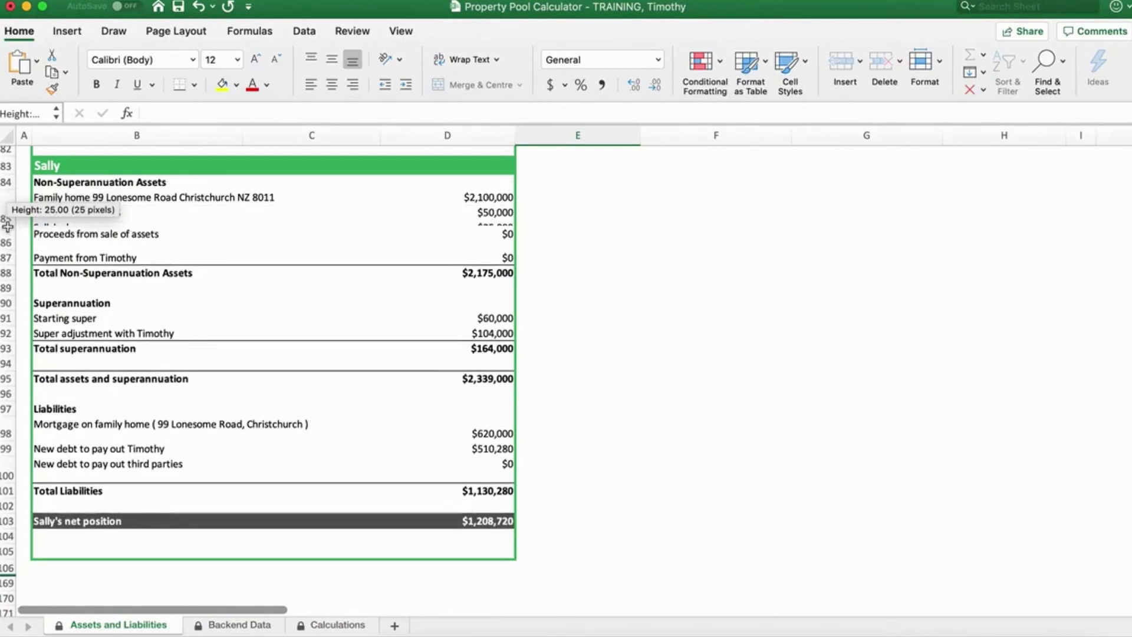
pyautogui.moveTo(12, 224); pyautogui.dragTo(7, 222)
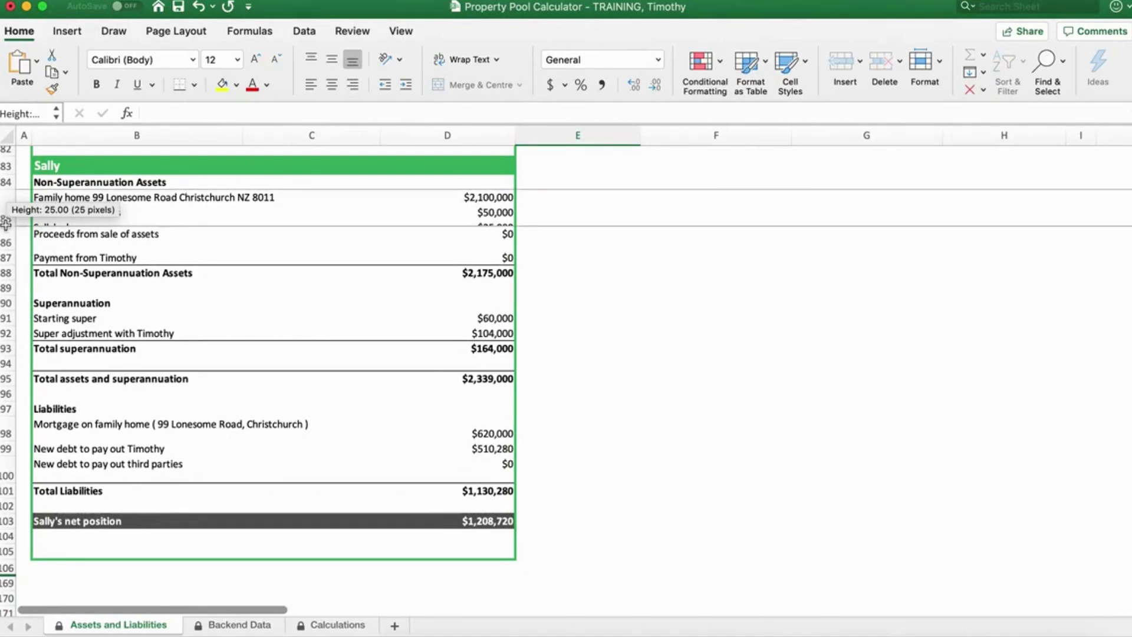
pyautogui.moveTo(6, 223); pyautogui.dragTo(7, 247)
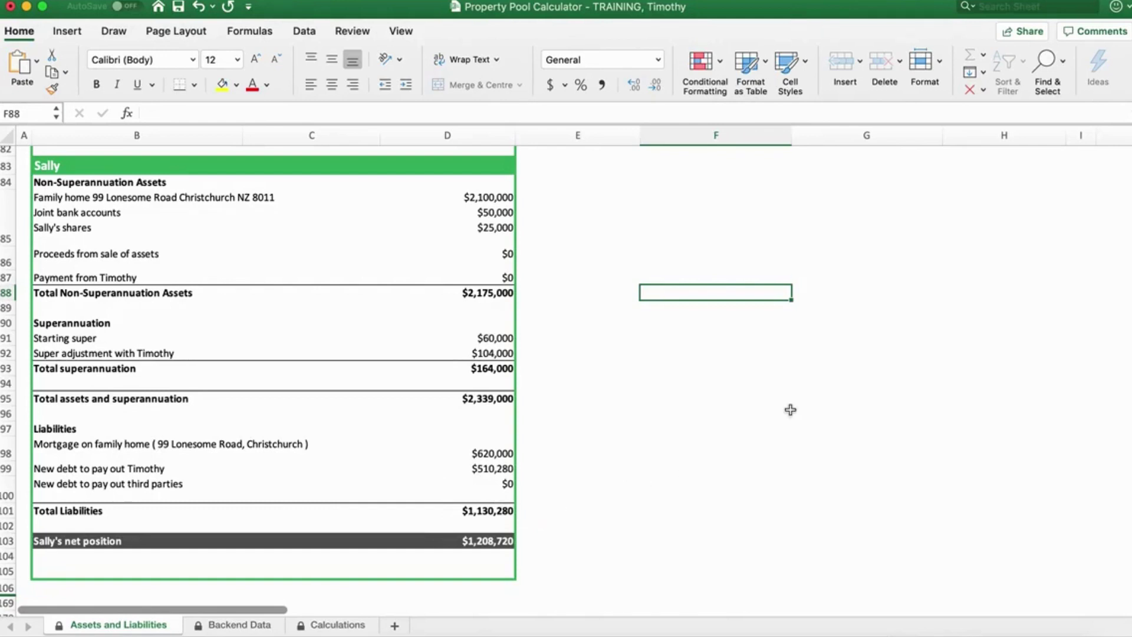
# Review the asset and liability allocations in the "Who keeps what?" section
pyautogui.scroll(4, 878, 291)
pyautogui.hscroll(2, 877, 290)
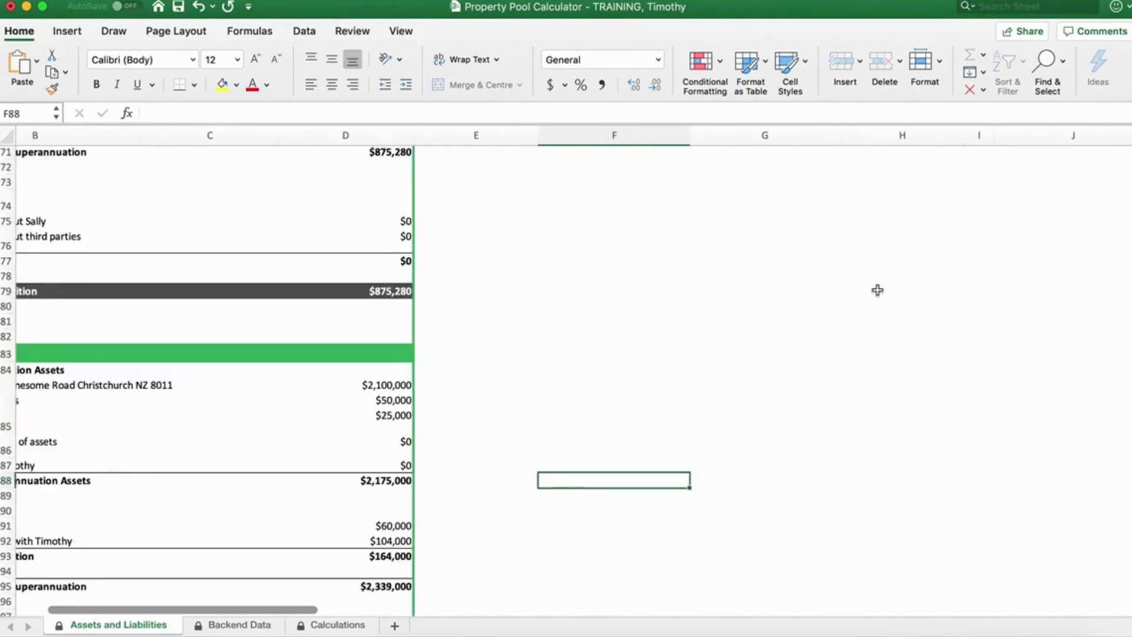
pyautogui.scroll(15, 878, 290)
pyautogui.hscroll(3, 878, 290)
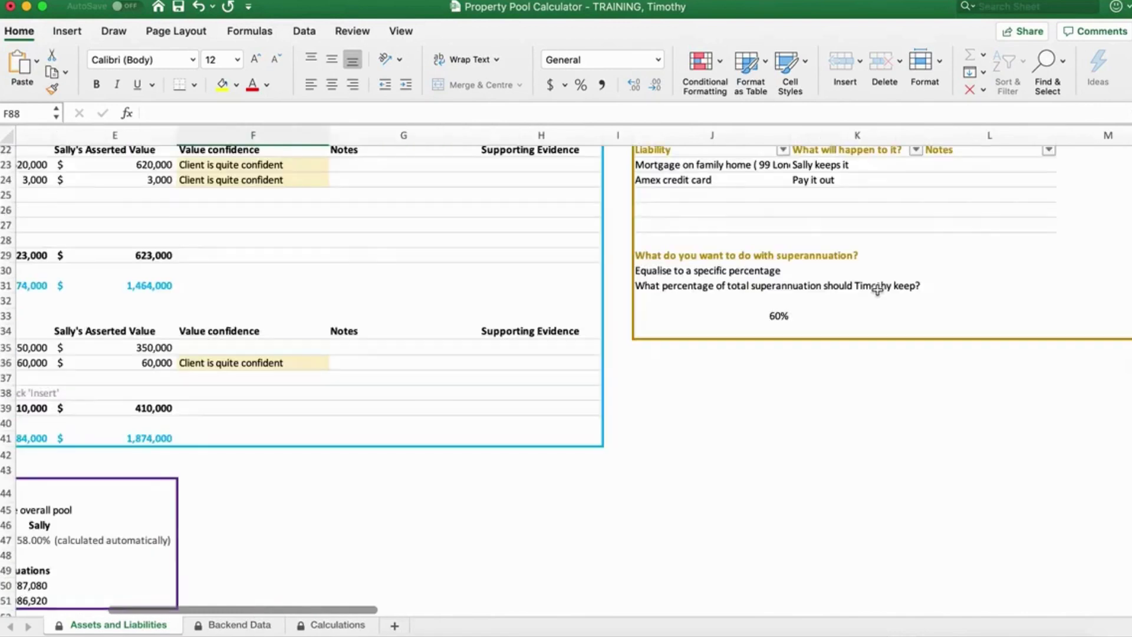
pyautogui.scroll(7, 877, 290)
pyautogui.hscroll(1, 877, 290)
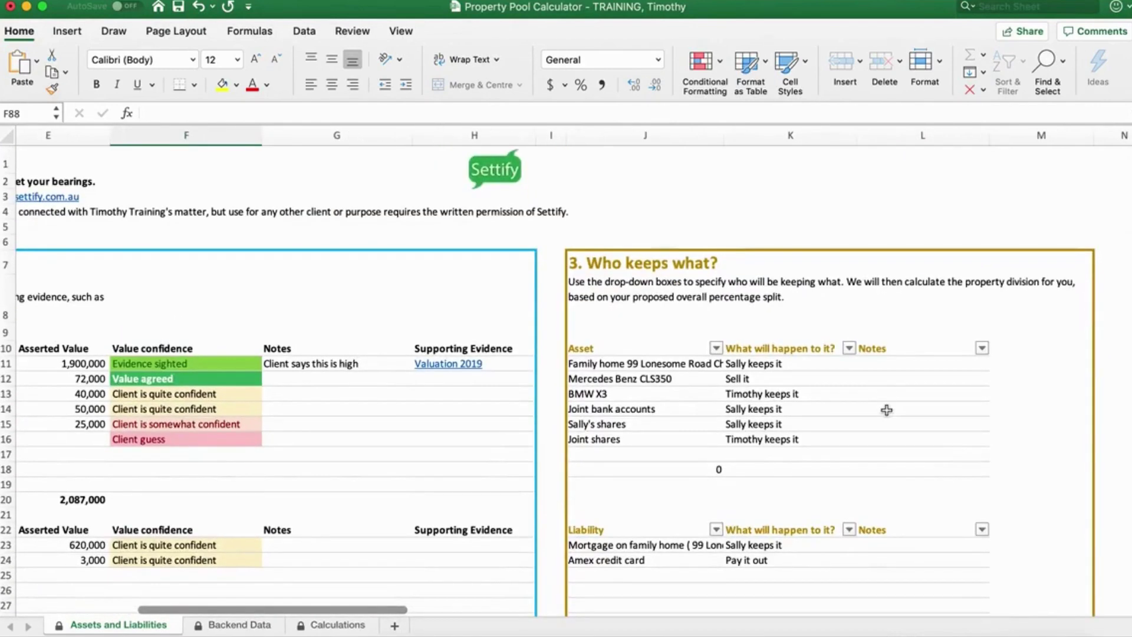
pyautogui.scroll(-2, 794, 348)
pyautogui.hscroll(-1, 793, 347)
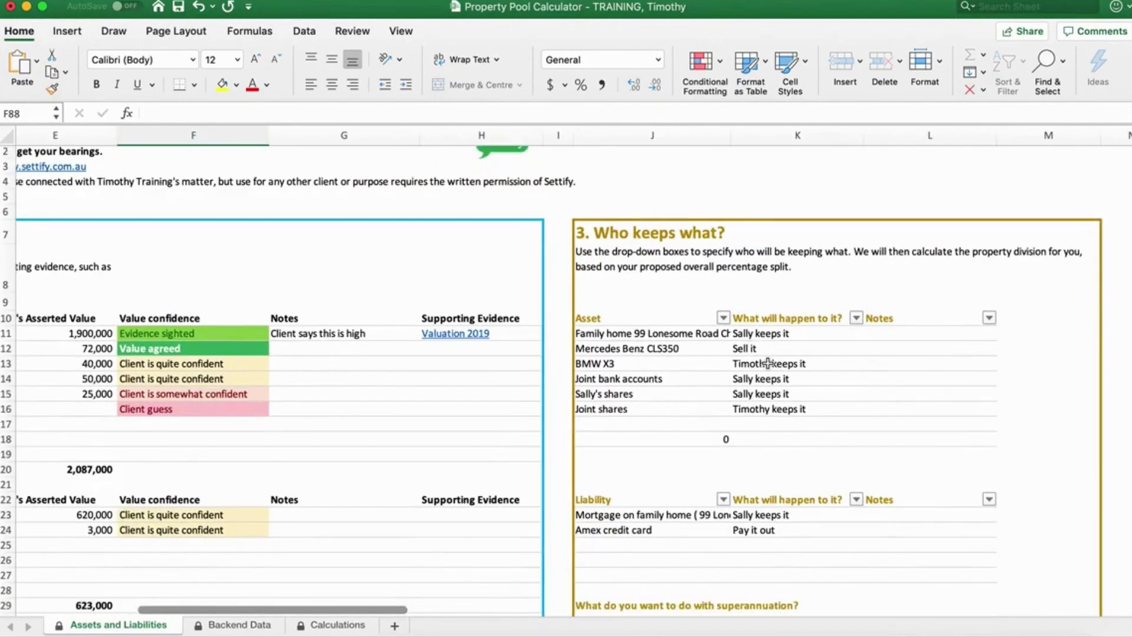
# In "Who keeps what?", allocate both the family home and its mortgage to the client instead of the other party
pyautogui.click(795, 333)
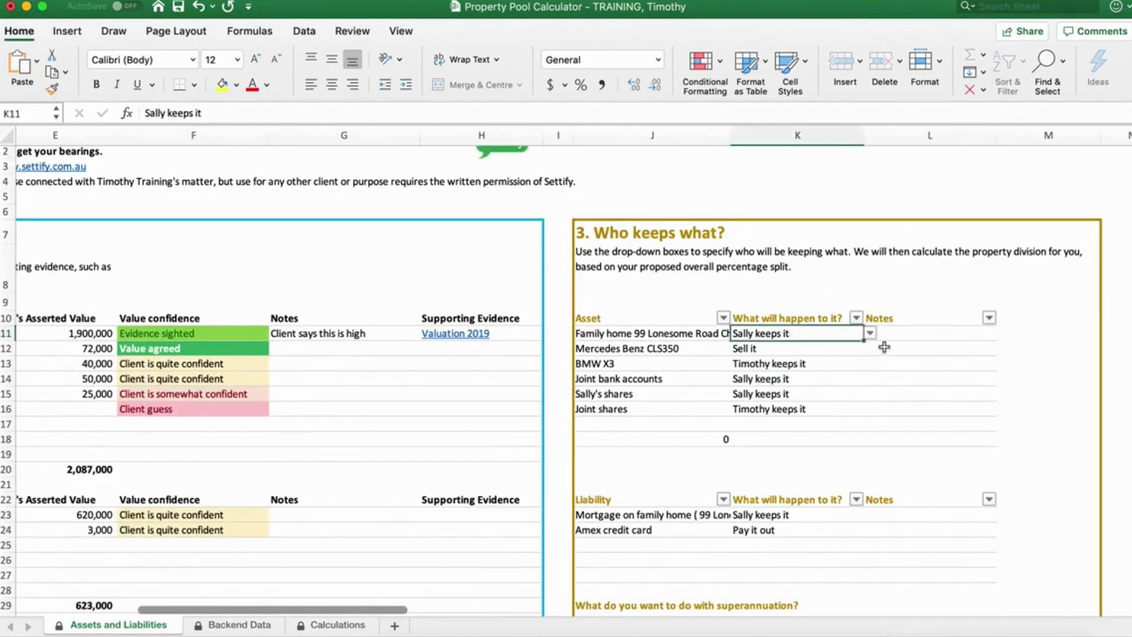
pyautogui.click(871, 334)
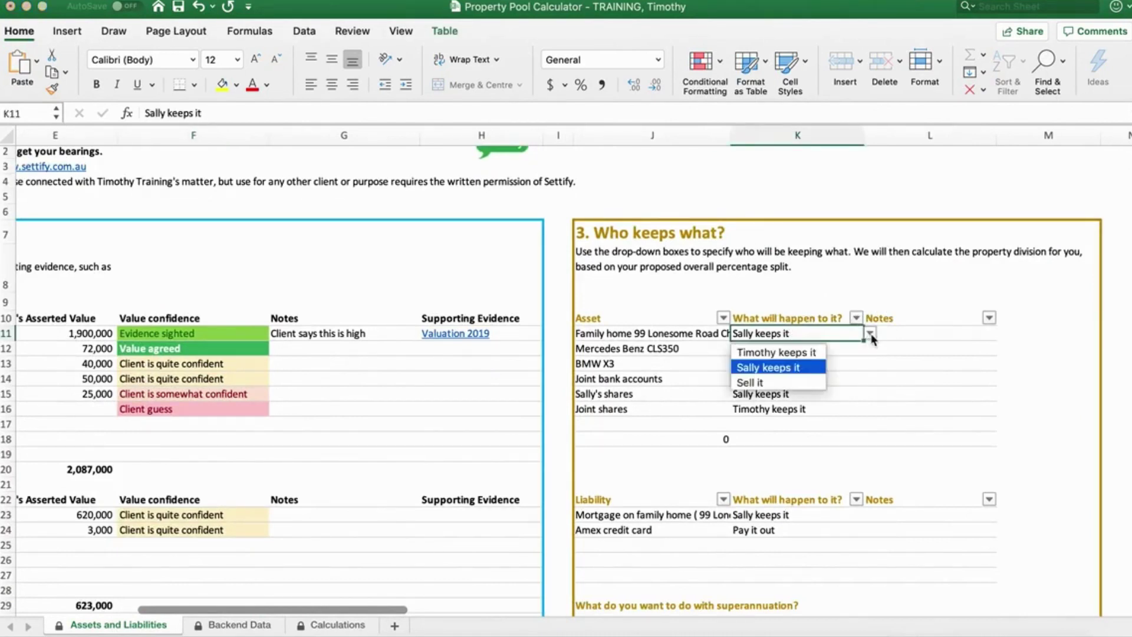
pyautogui.click(813, 435)
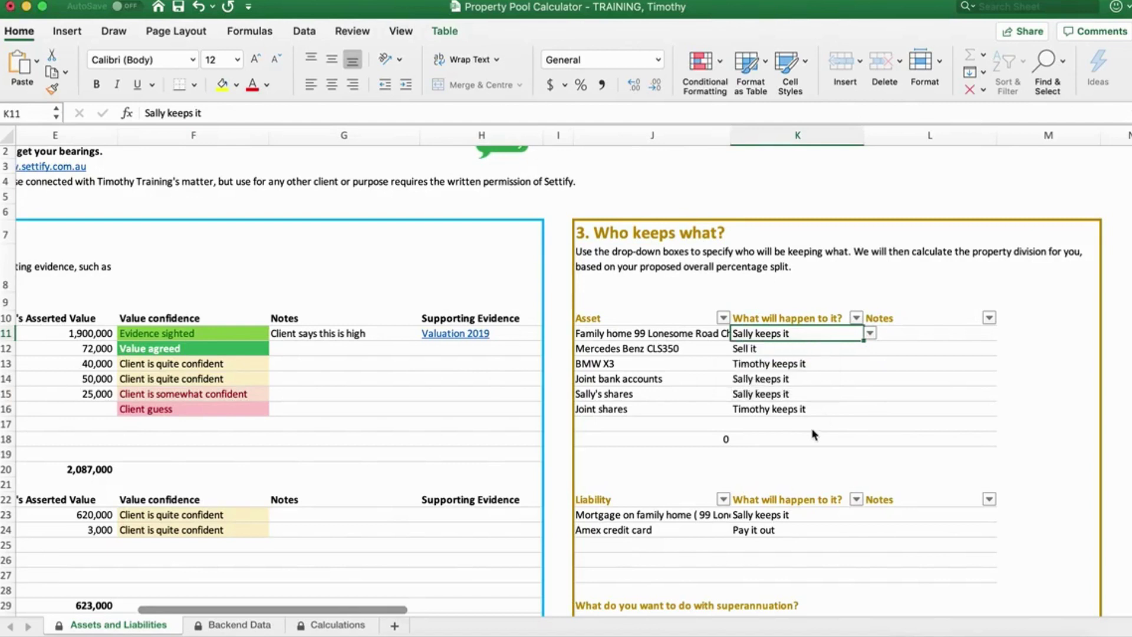
pyautogui.click(832, 517)
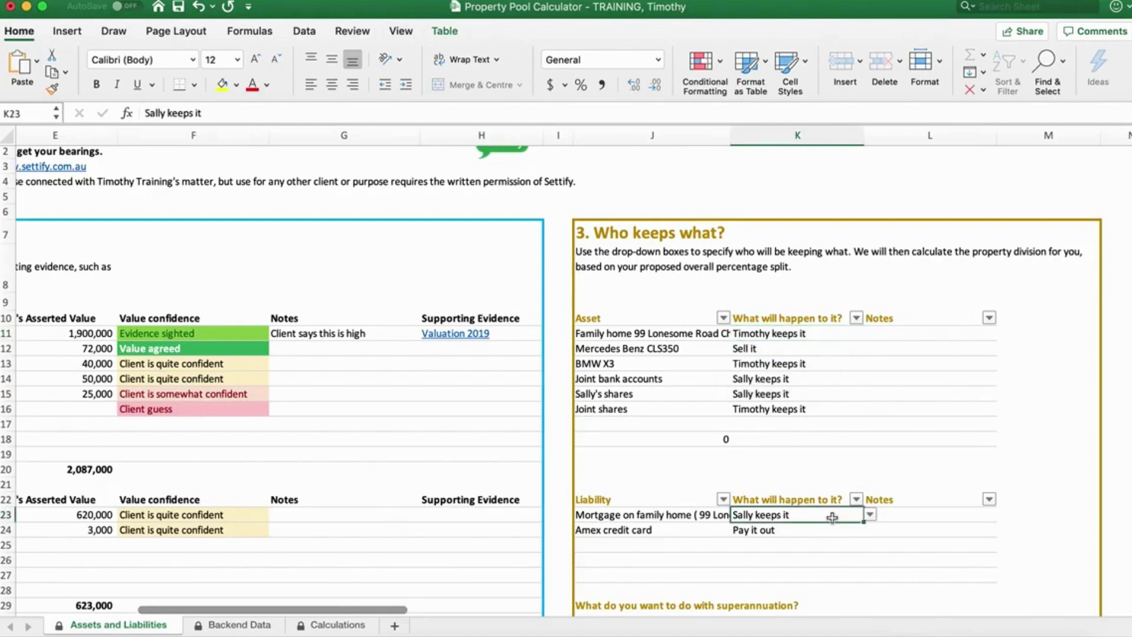
pyautogui.click(871, 515)
pyautogui.click(810, 538)
pyautogui.click(693, 482)
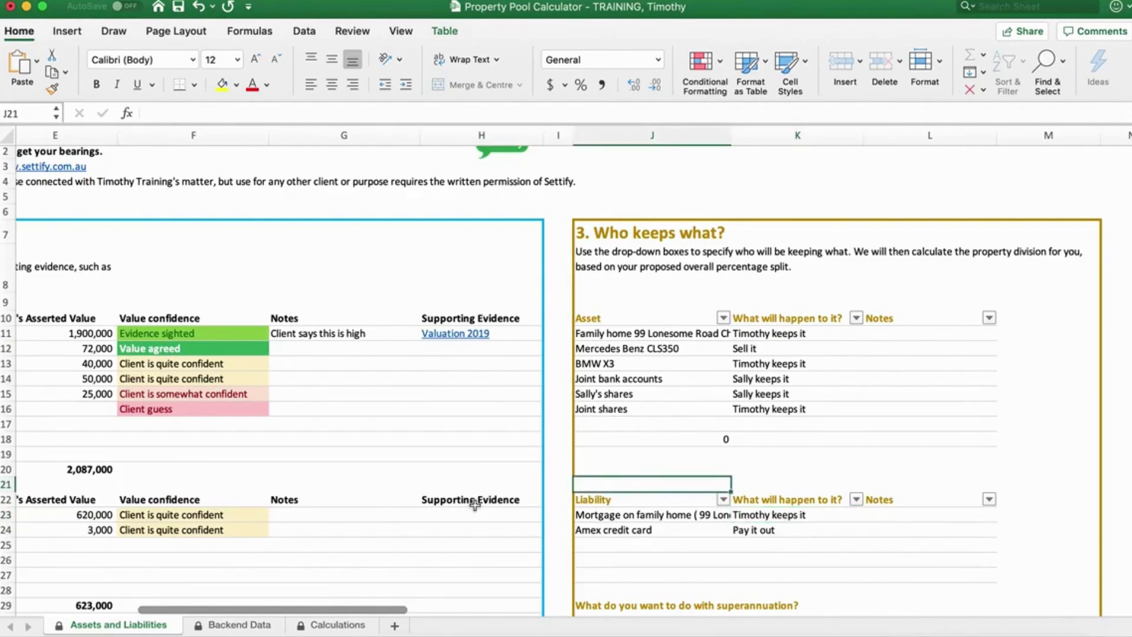
# In the client's Calculated Property Pool Division, enlarge row 61 to a height of 61 to fit all non-superannuation assets
pyautogui.hscroll(-10, 474, 505)
pyautogui.scroll(-5, 475, 505)
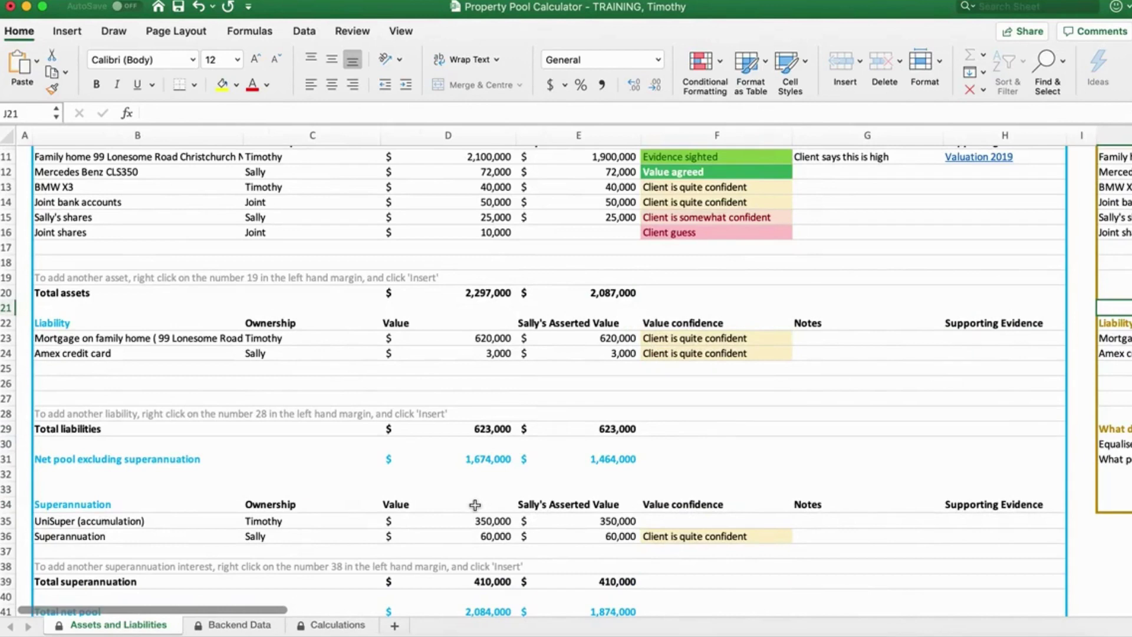
pyautogui.scroll(-10, 475, 504)
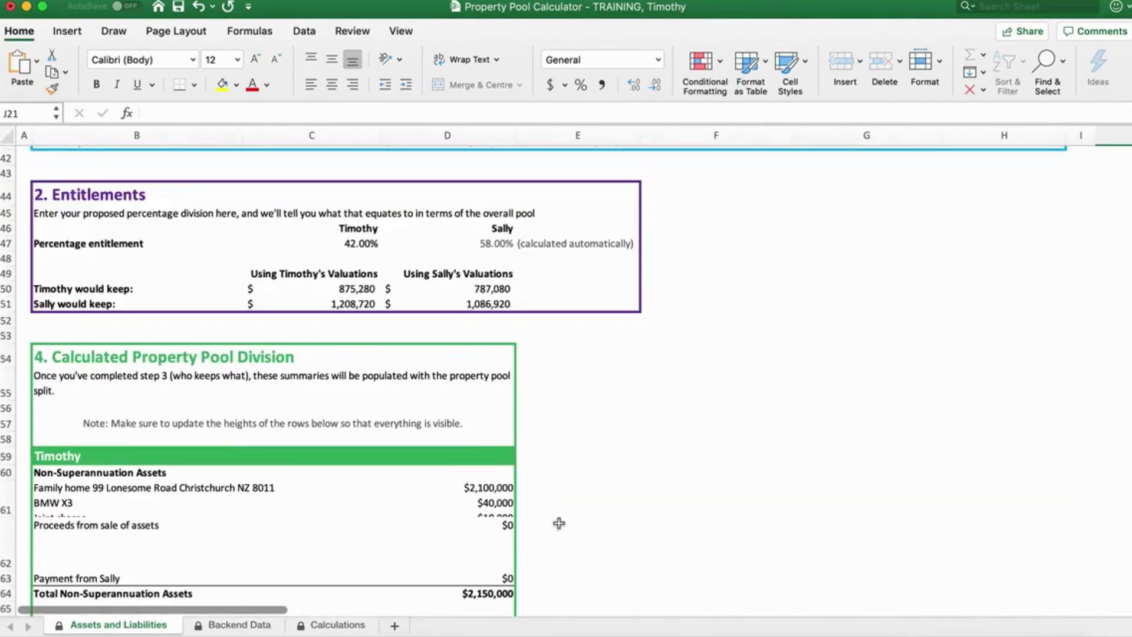
pyautogui.scroll(-2, 559, 524)
pyautogui.scroll(-2, 559, 523)
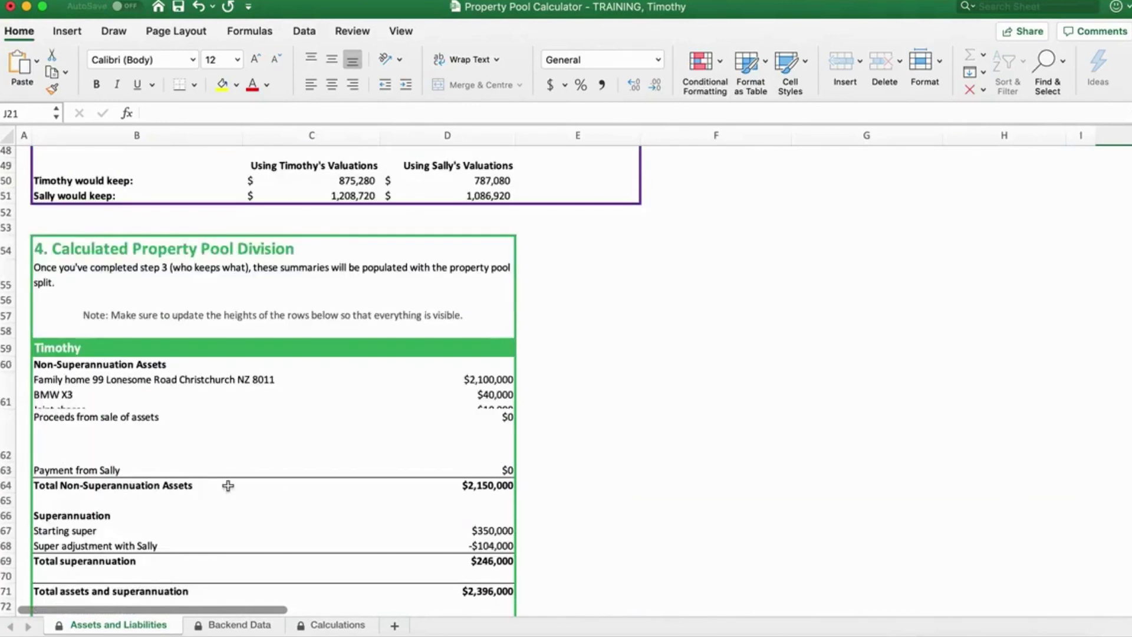
pyautogui.scroll(-2, 229, 485)
pyautogui.scroll(-2, 228, 485)
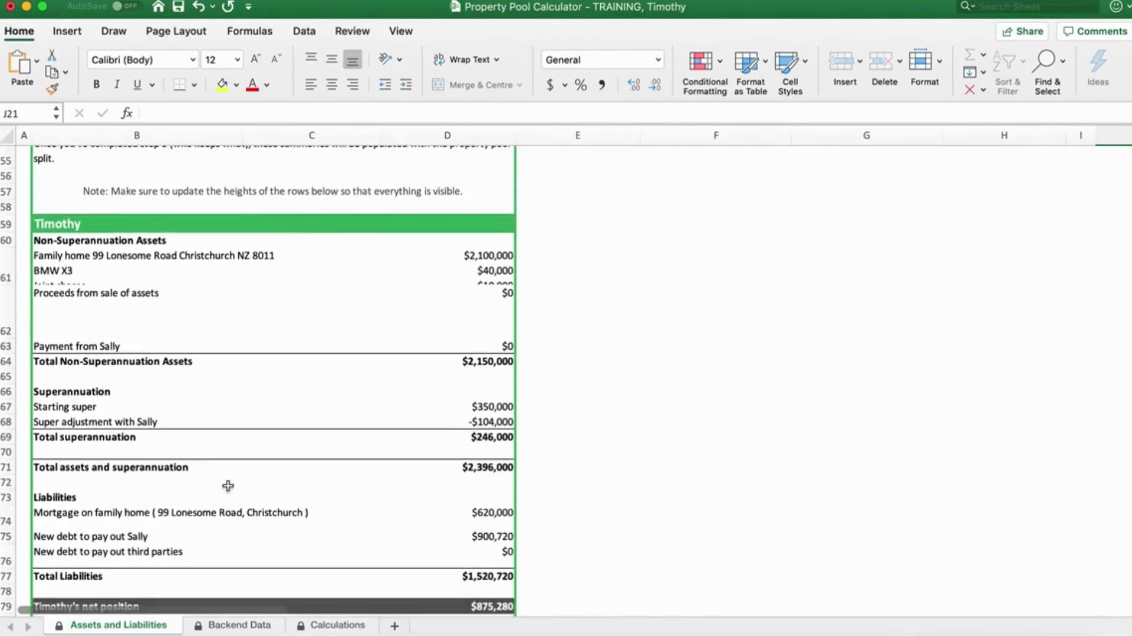
pyautogui.moveTo(6, 278); pyautogui.dragTo(7, 307)
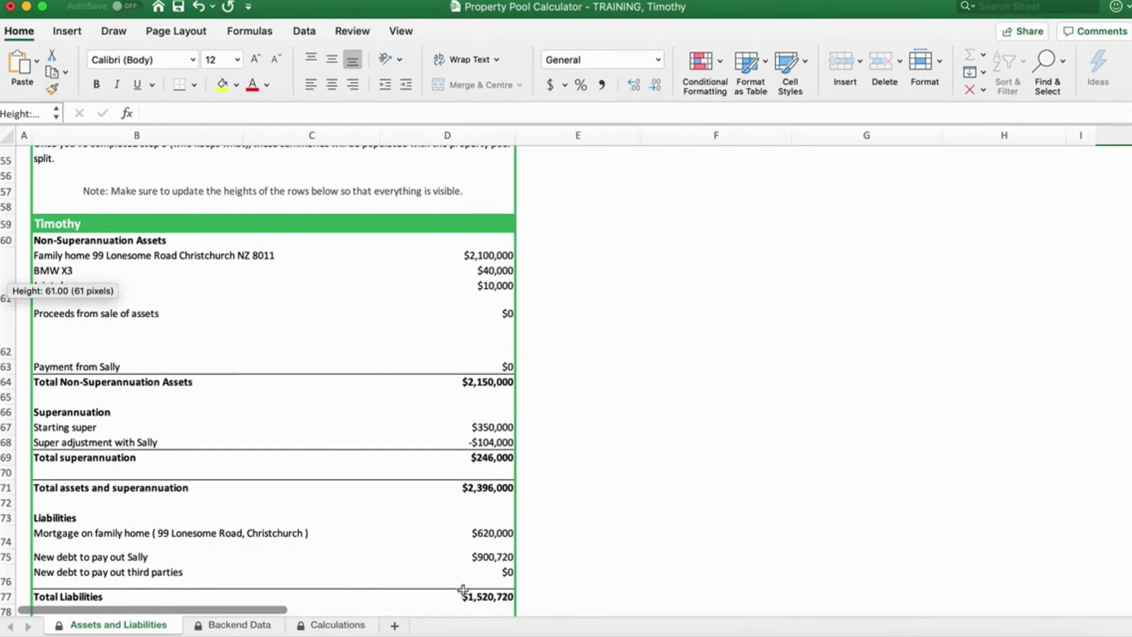
# Examine the client's liabilities, including the new debts to pay out the other party and third parties, and the resulting net position
pyautogui.scroll(-2, 493, 558)
pyautogui.click(444, 529)
pyautogui.click(441, 538)
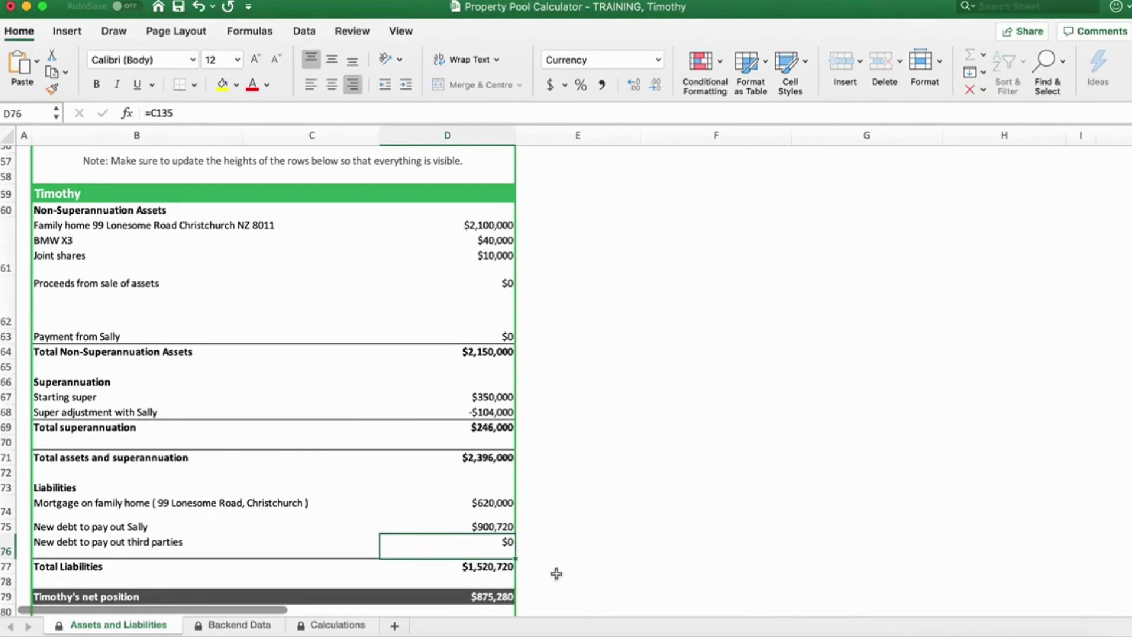
pyautogui.scroll(-1, 681, 572)
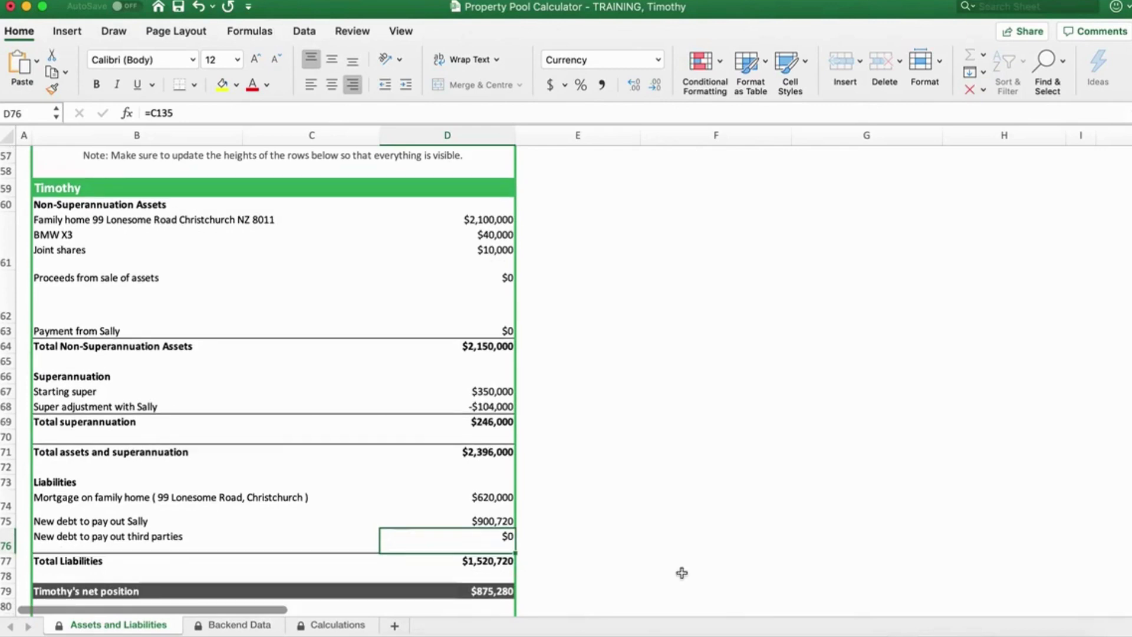
pyautogui.scroll(-3, 682, 573)
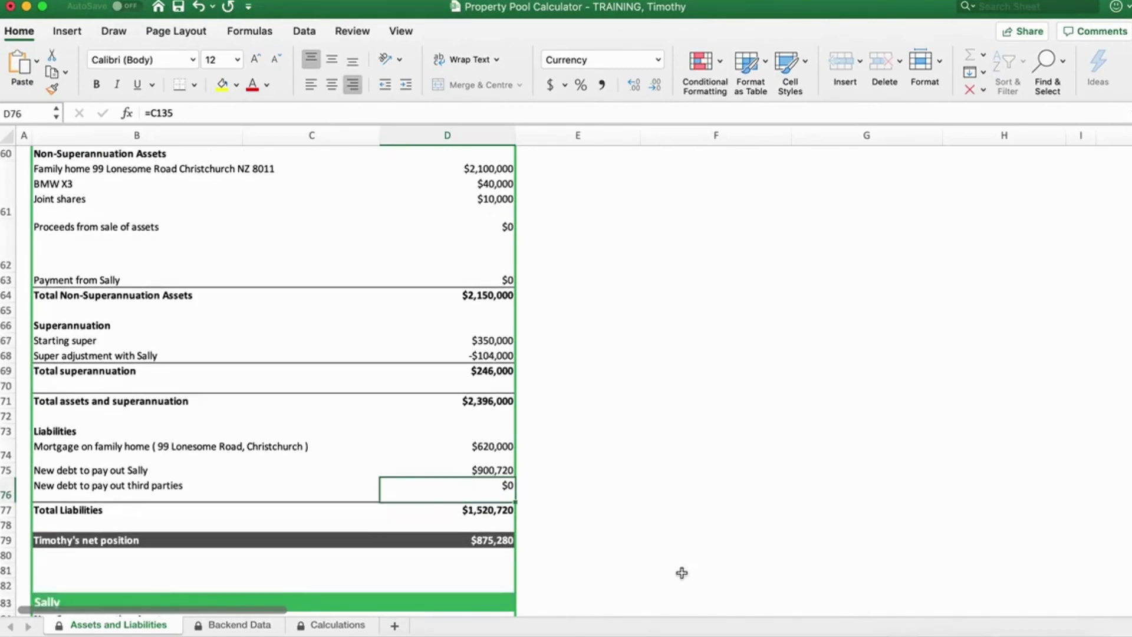
# In the "Who keeps what?" asset list, set the family home to "Sell it"
pyautogui.scroll(15, 819, 300)
pyautogui.hscroll(3, 819, 300)
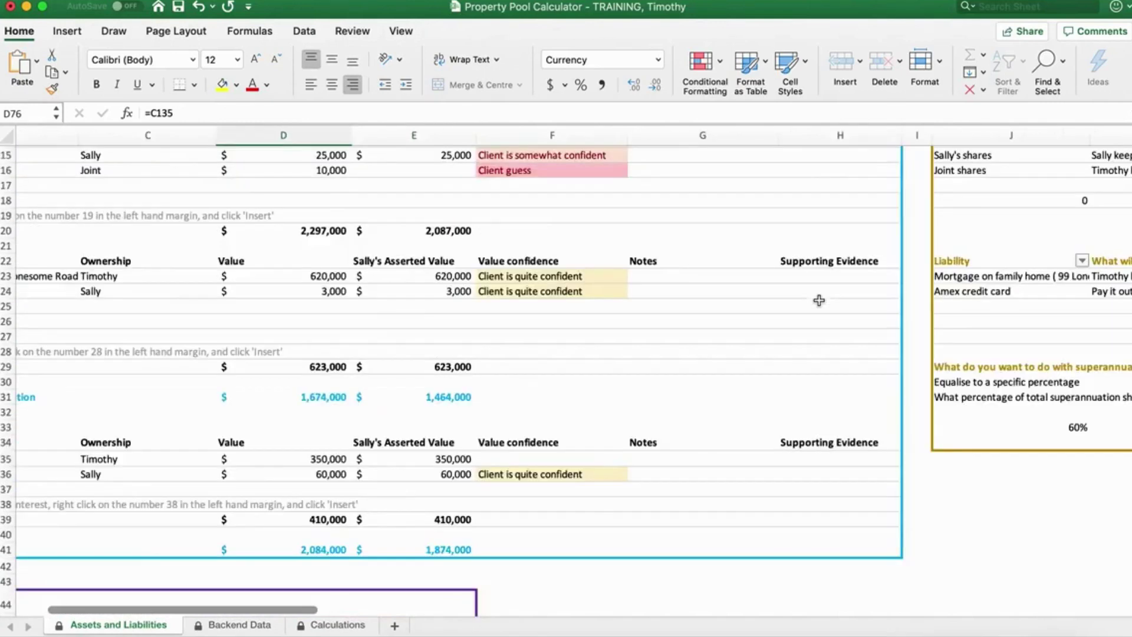
pyautogui.scroll(5, 819, 301)
pyautogui.hscroll(2, 819, 300)
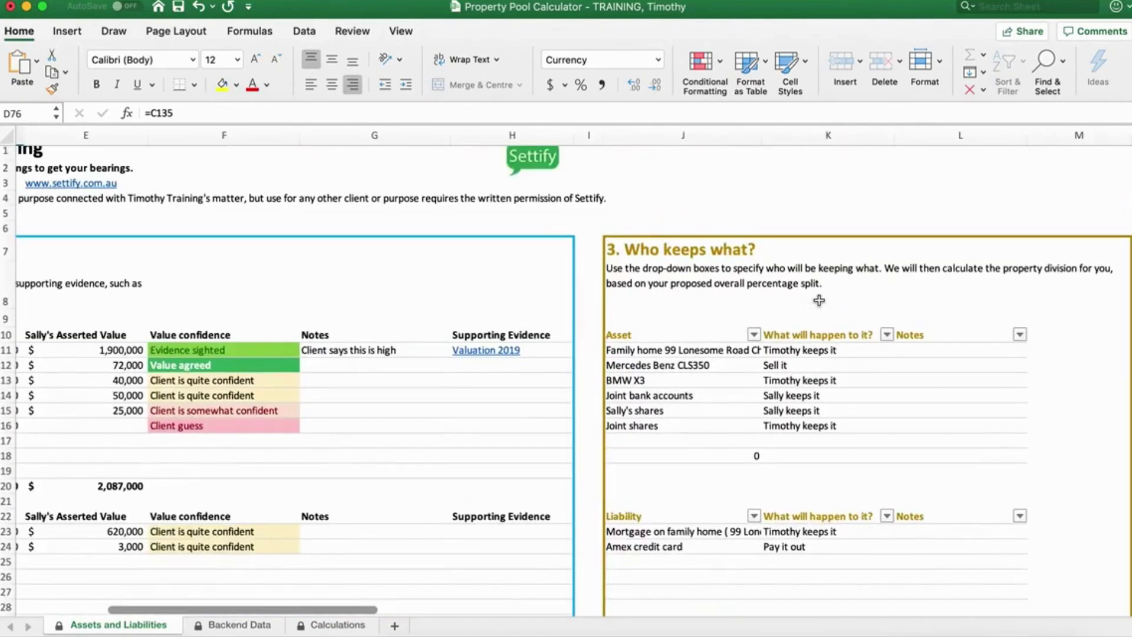
pyautogui.click(840, 351)
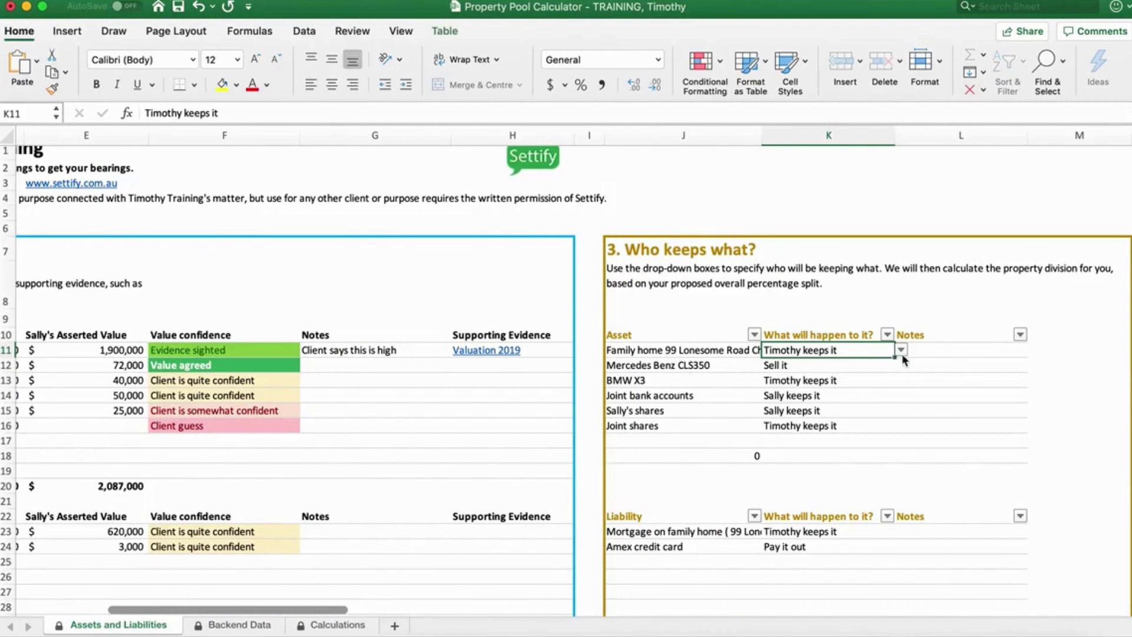
pyautogui.click(901, 350)
pyautogui.press('Escape')
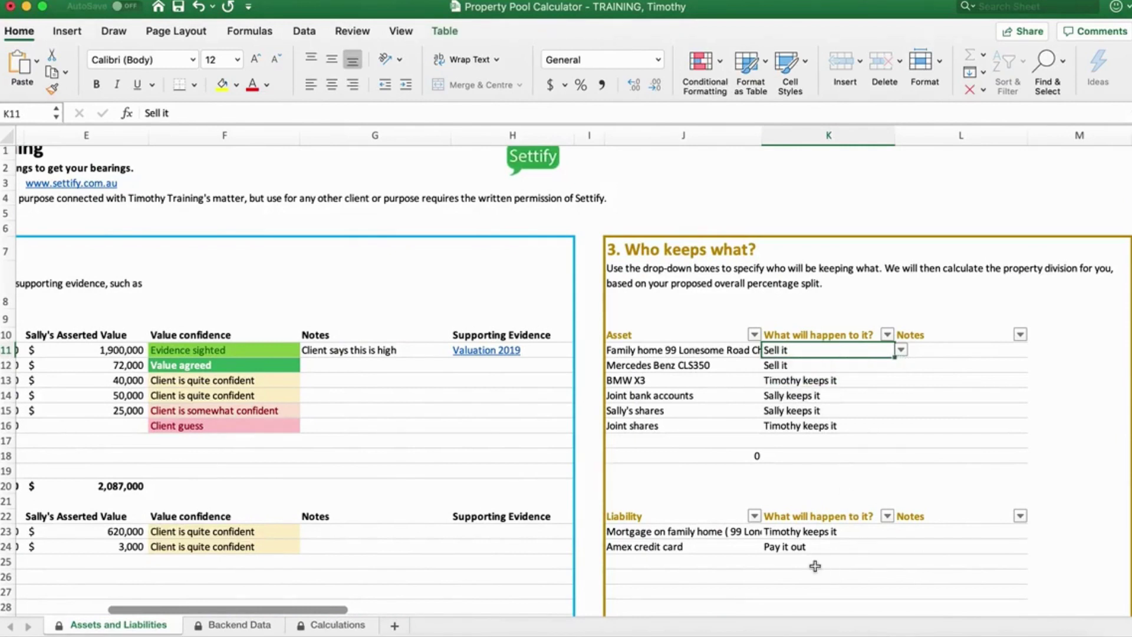
# Set the mortgage on the family home to "Pay it out" in the liability list
pyautogui.scroll(-2, 815, 566)
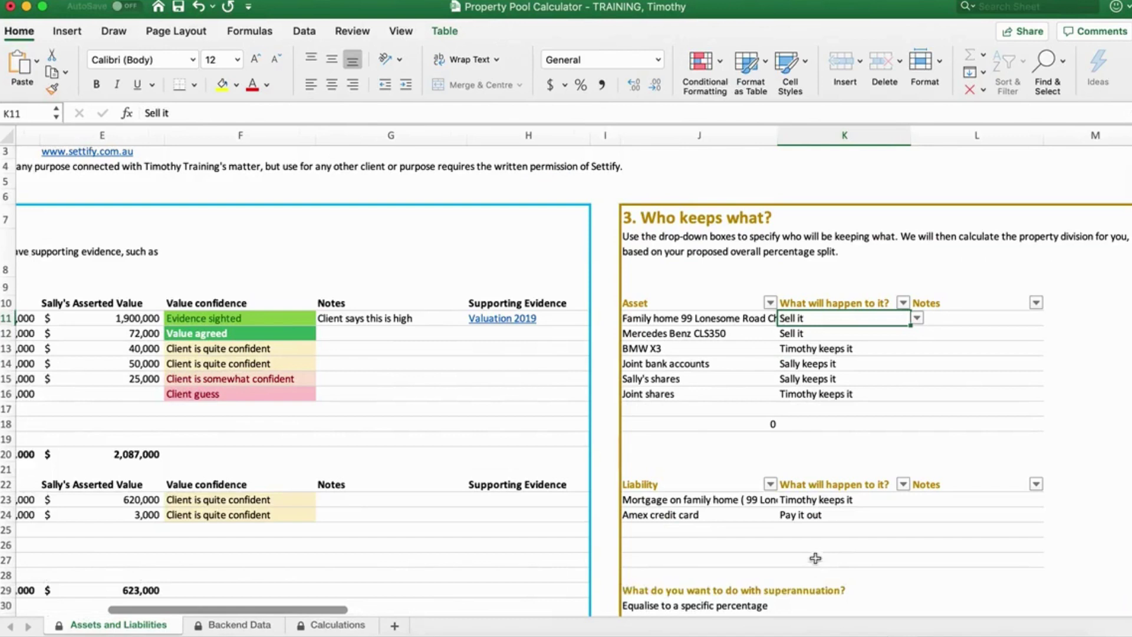
pyautogui.click(842, 500)
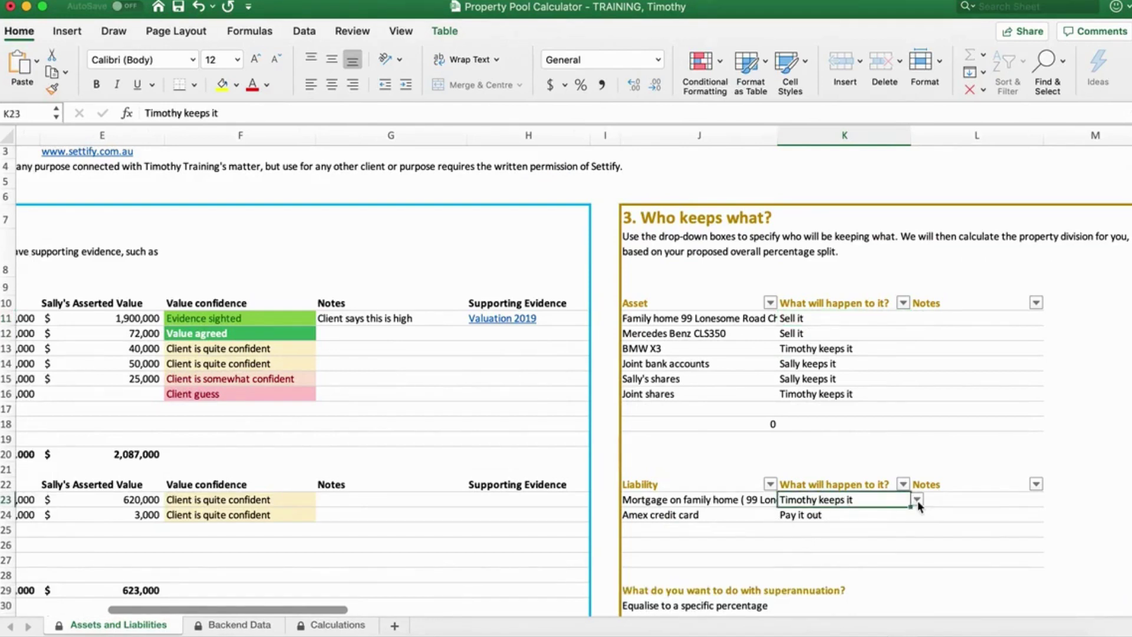
pyautogui.click(917, 500)
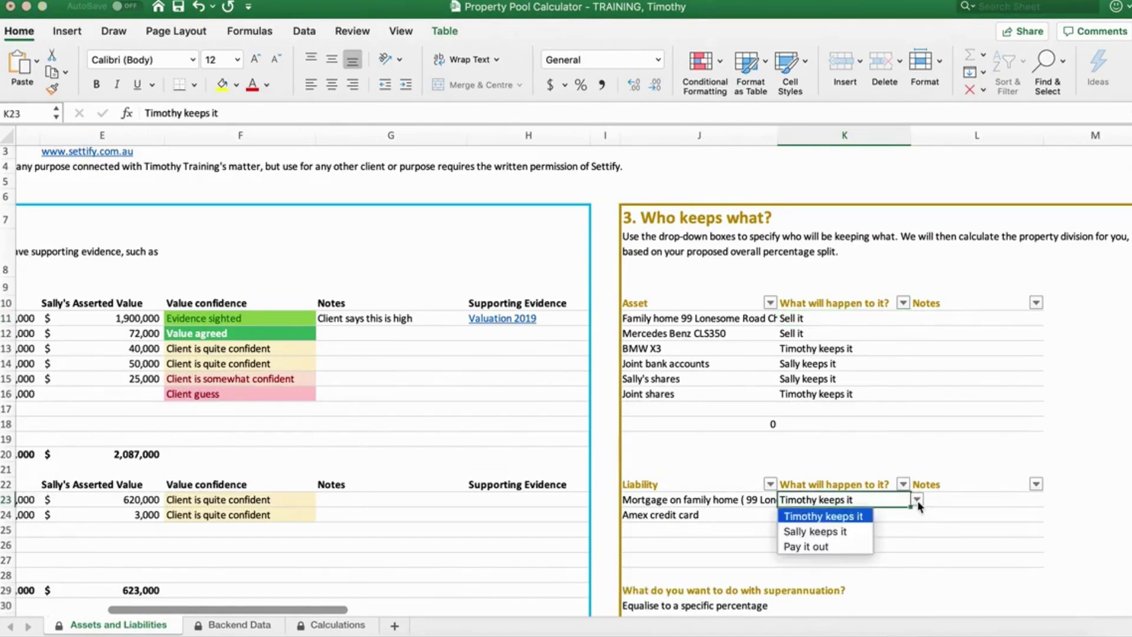
pyautogui.click(823, 548)
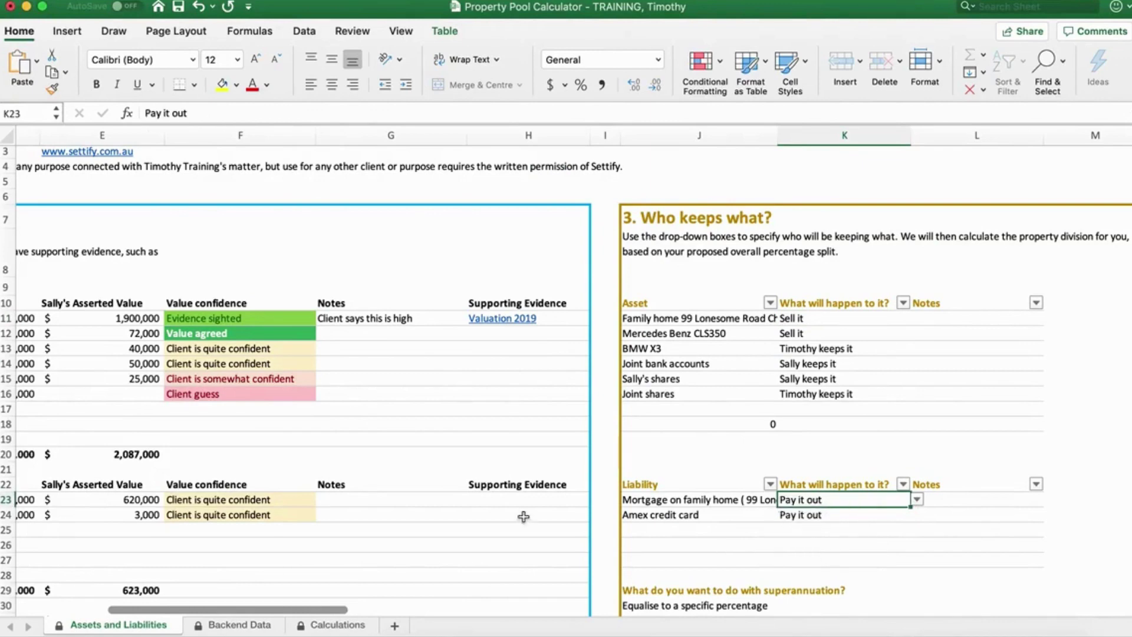
# Examine the client's calculated division for the sale scenario, including sale proceeds, superannuation adjustment, liabilities and net position
pyautogui.hscroll(-8, 513, 543)
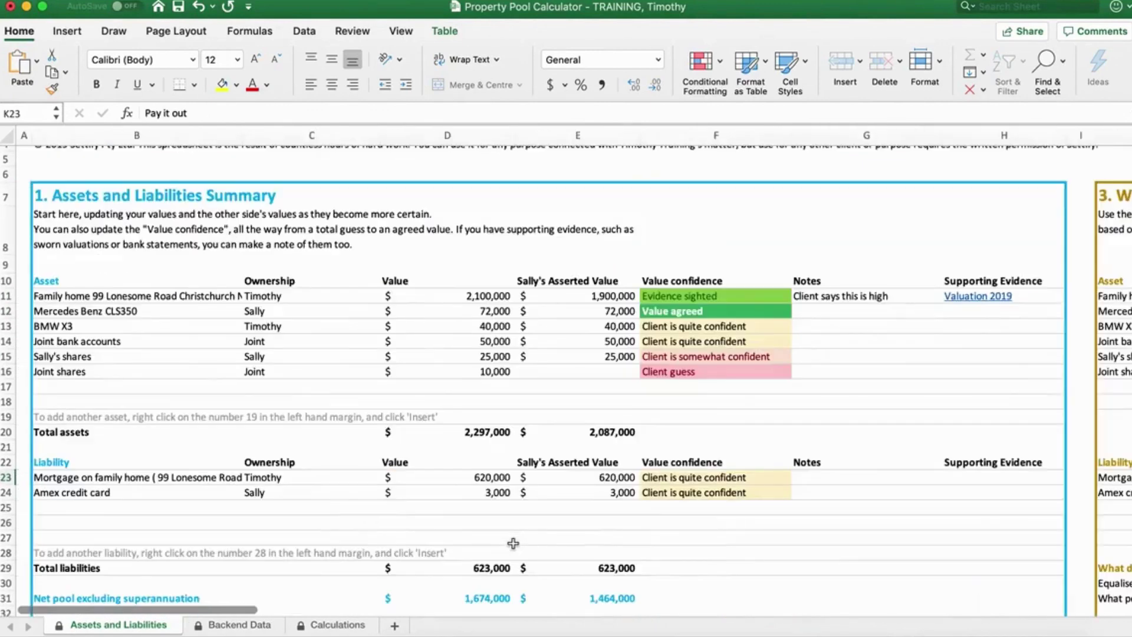
pyautogui.scroll(-4, 513, 543)
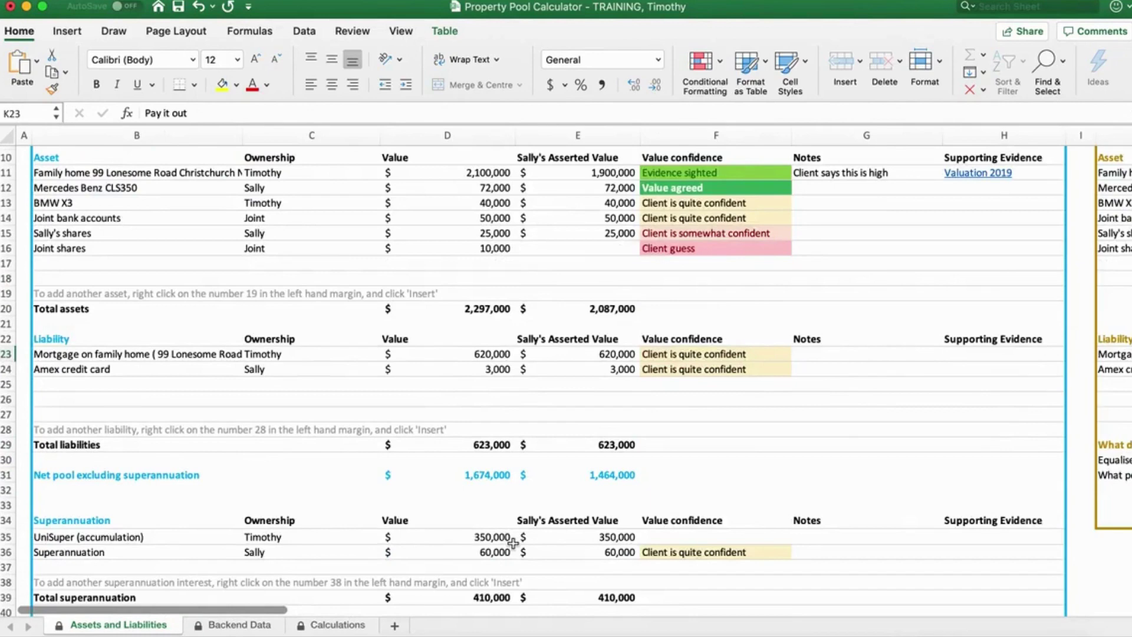
pyautogui.scroll(-7, 513, 542)
pyautogui.scroll(-3, 513, 543)
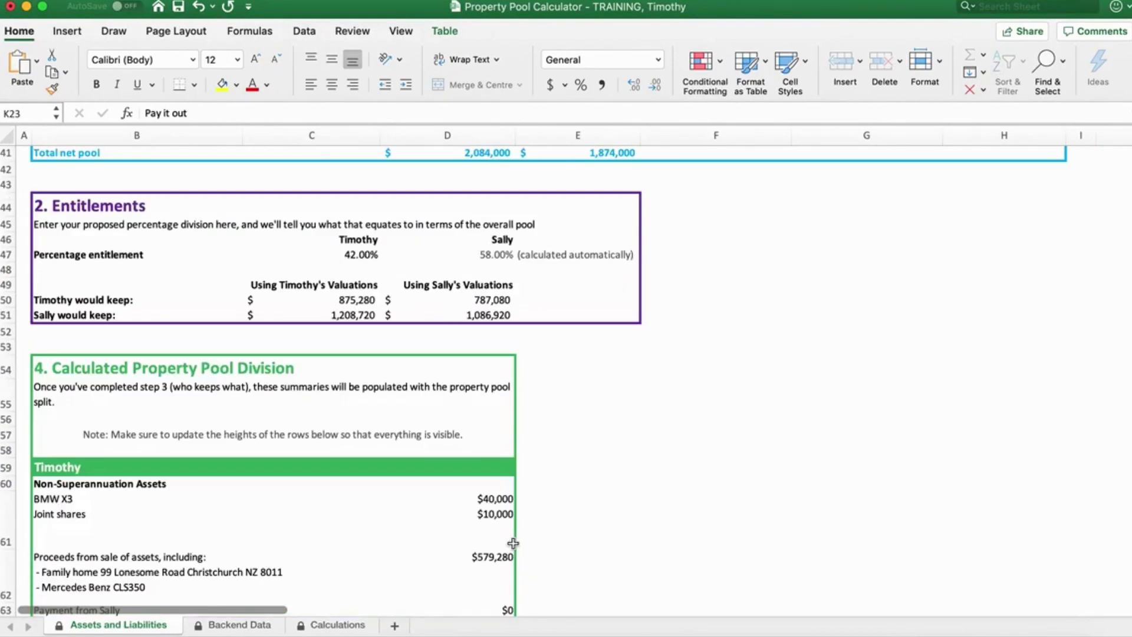
pyautogui.scroll(-5, 513, 543)
pyautogui.scroll(-3, 513, 542)
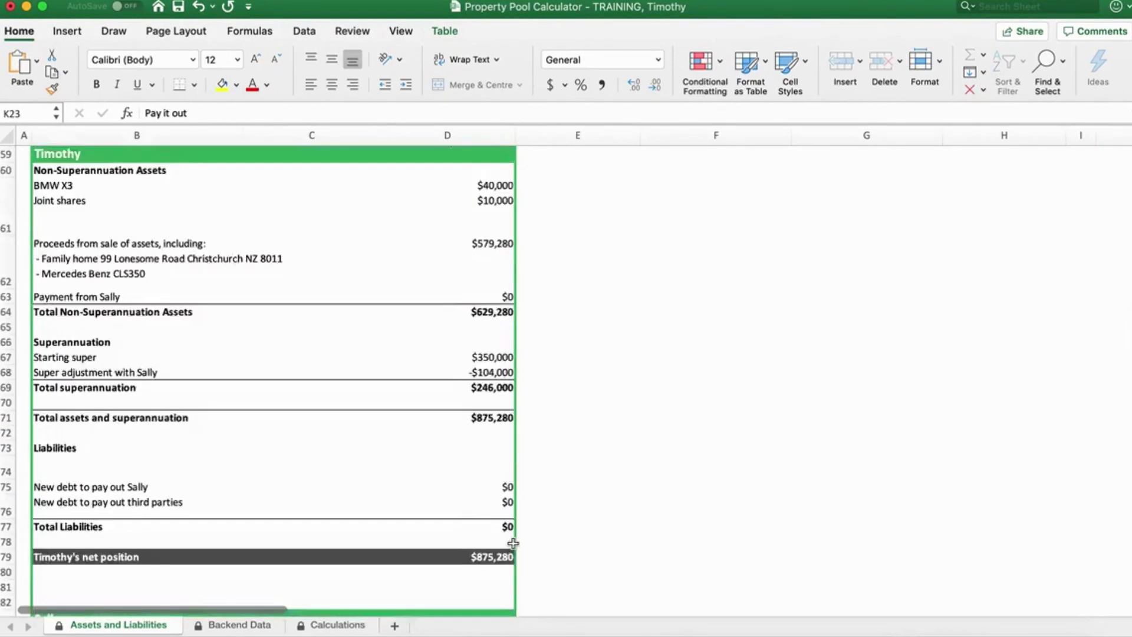
pyautogui.scroll(-4, 294, 365)
pyautogui.scroll(3, 294, 366)
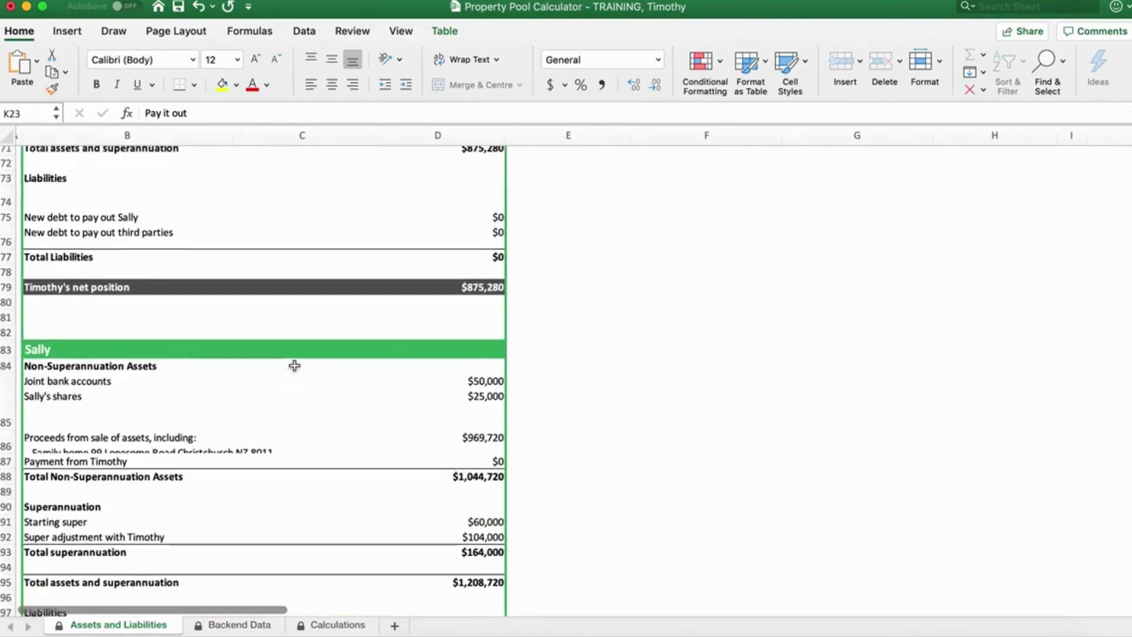
pyautogui.scroll(1, 295, 365)
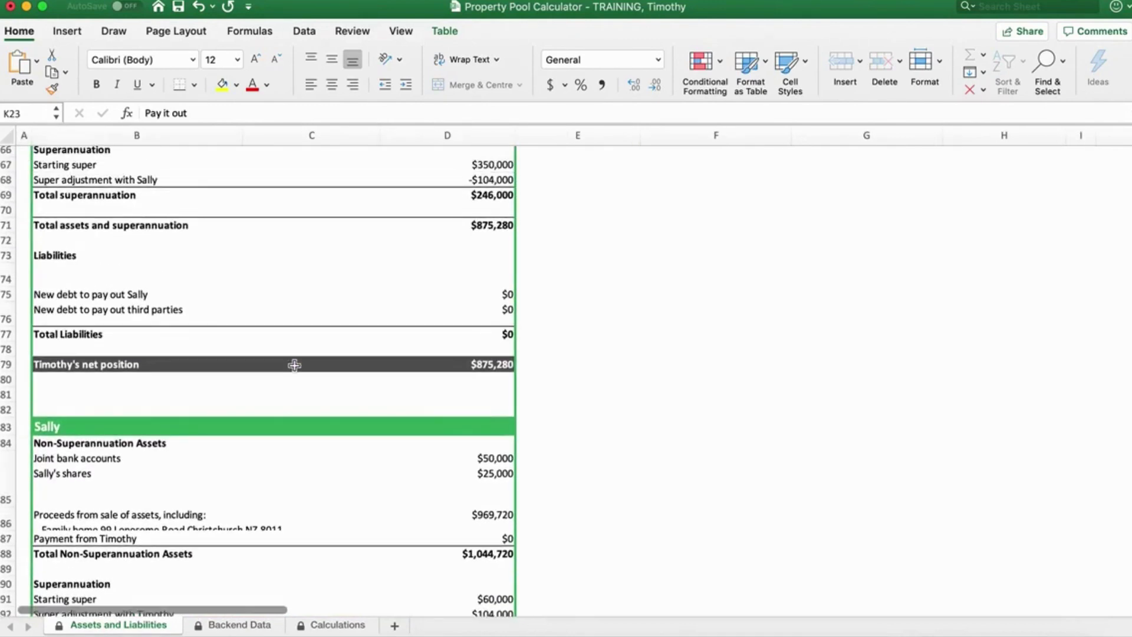
pyautogui.scroll(2, 295, 366)
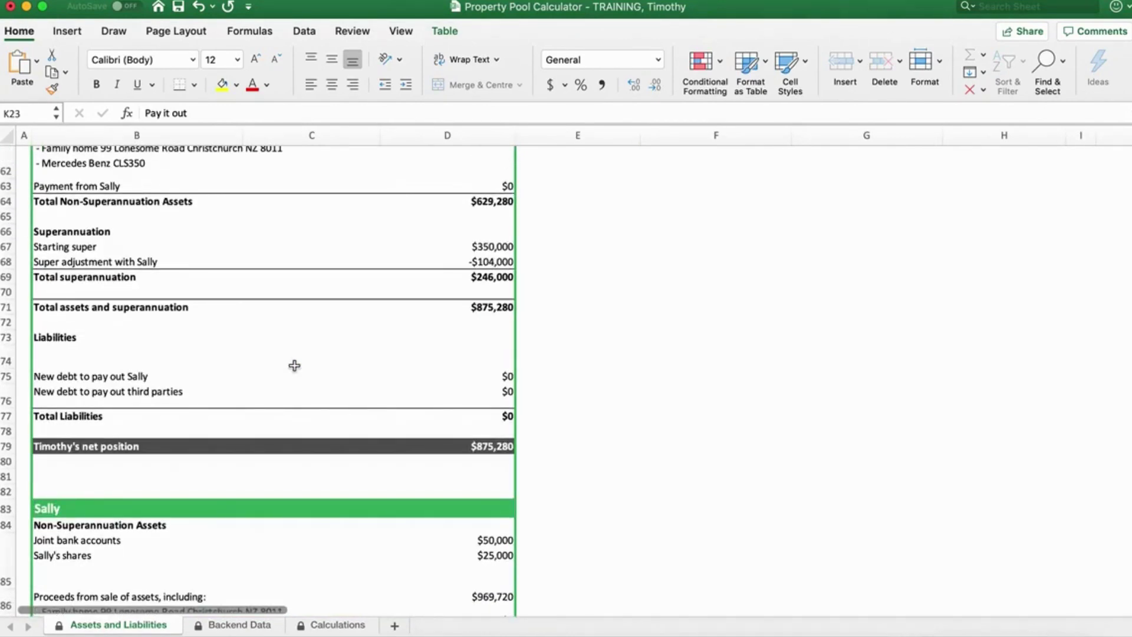
pyautogui.scroll(2, 294, 366)
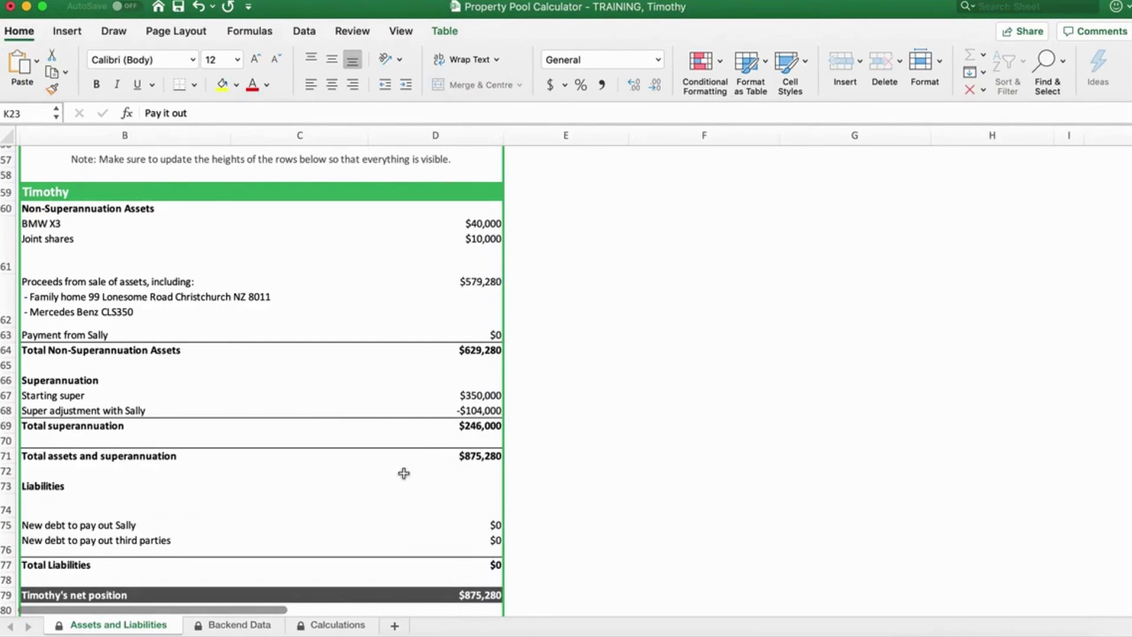
# Fit the height of row 86 in the other party's division summary to its full list of sold assets
pyautogui.scroll(-5, 404, 473)
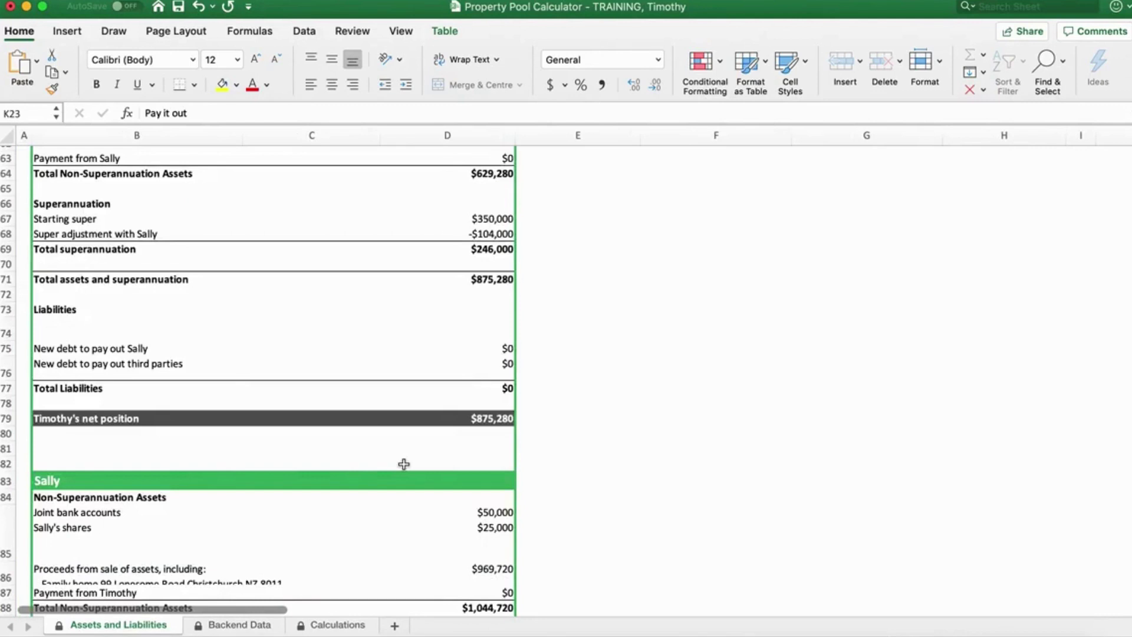
pyautogui.scroll(-8, 404, 464)
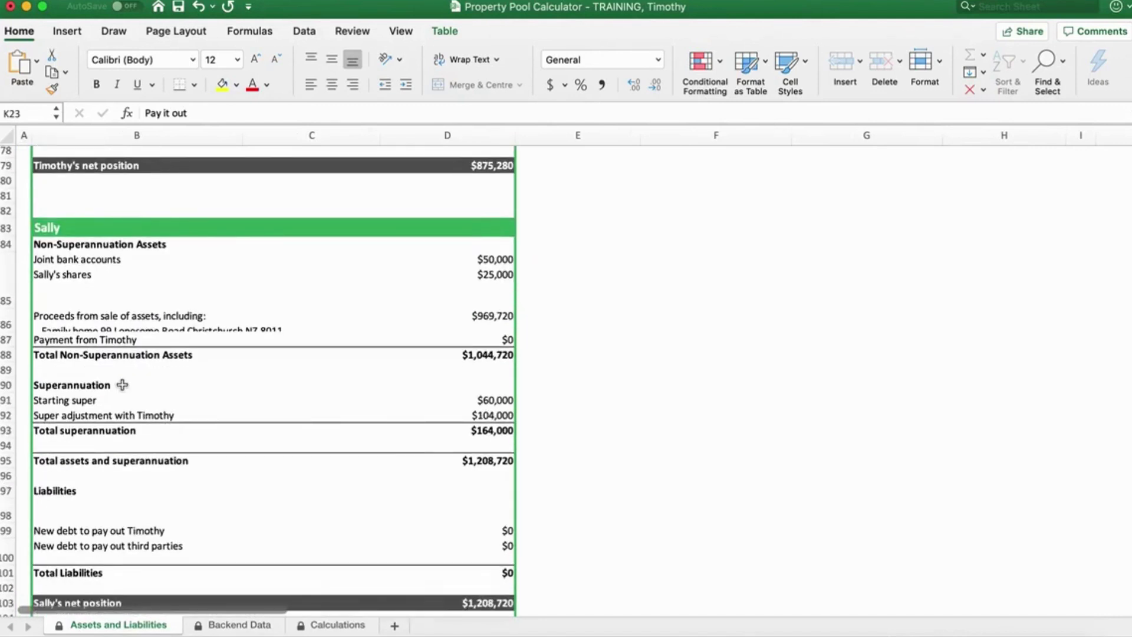
pyautogui.scroll(-1, 40, 335)
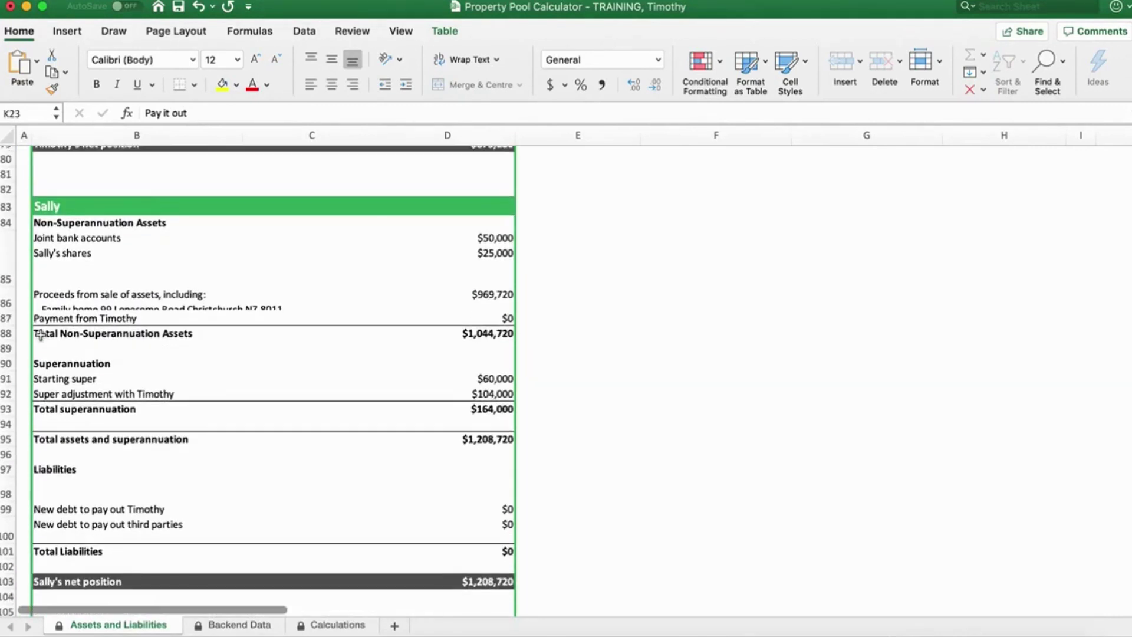
pyautogui.doubleClick(10, 311)
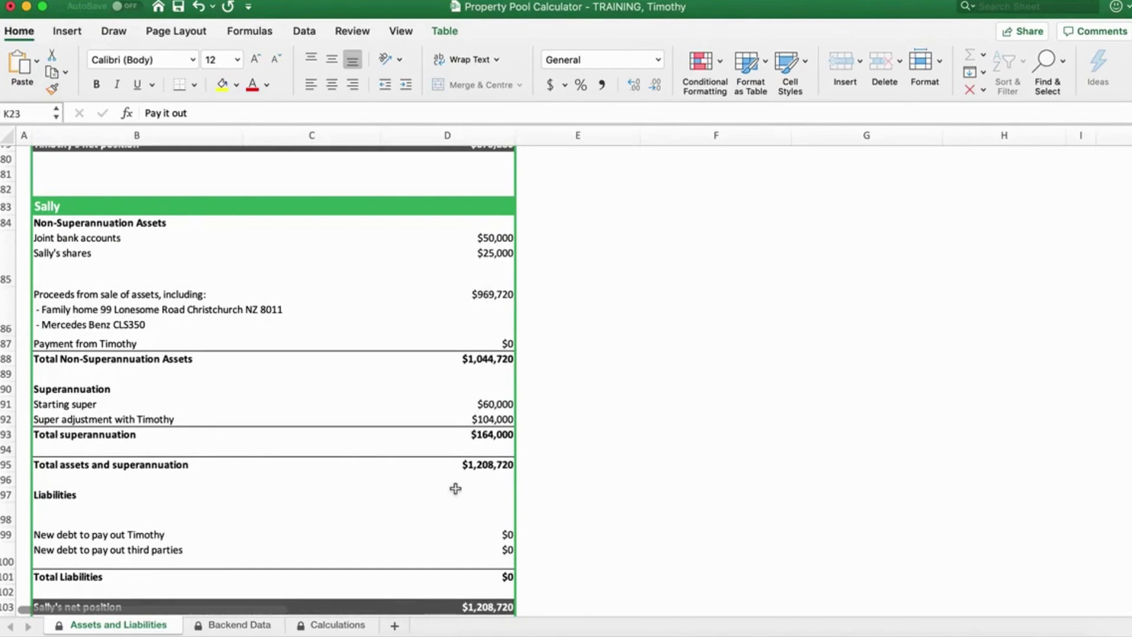
pyautogui.scroll(-5, 450, 499)
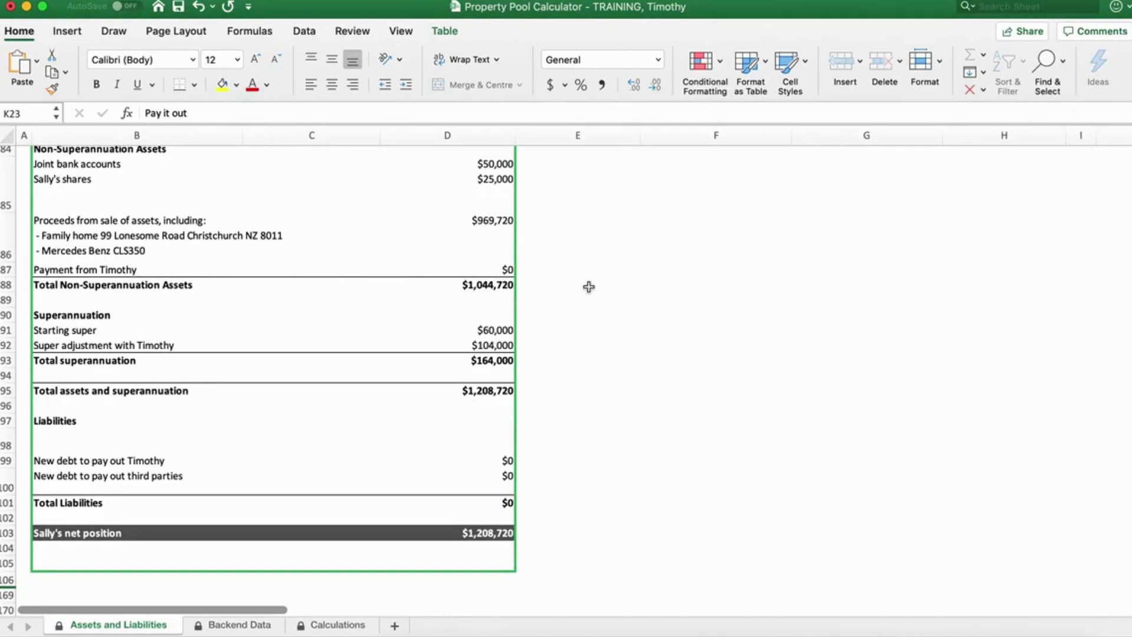
pyautogui.scroll(3, 590, 287)
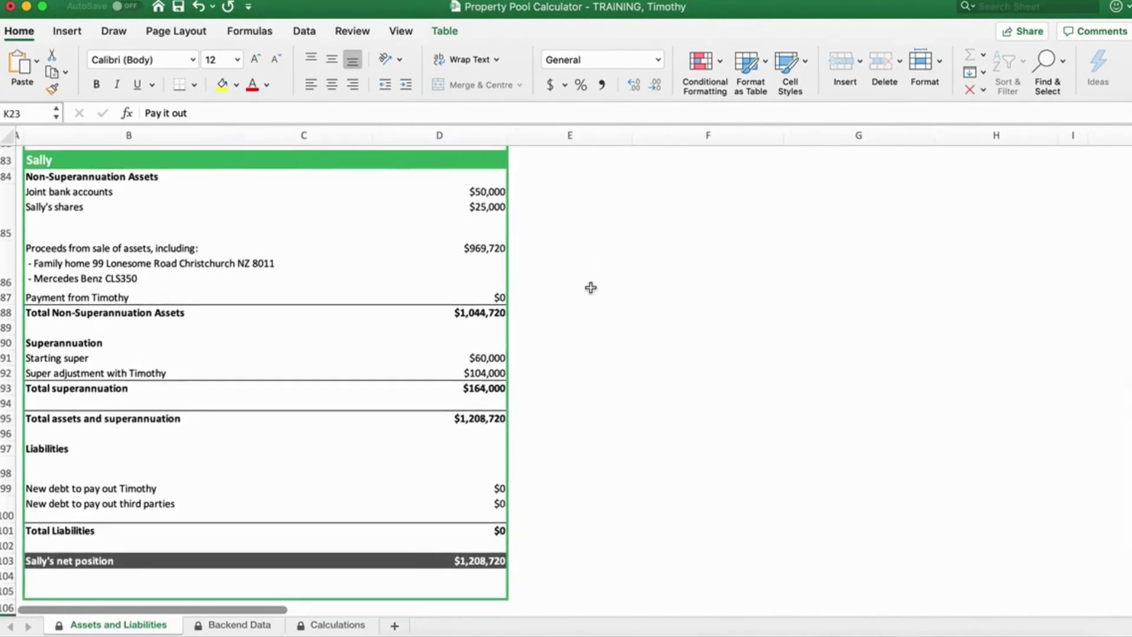
# Review the property pool sheet from the calculated division summaries back through the entitlements to the assets and liabilities summary
pyautogui.scroll(2, 591, 287)
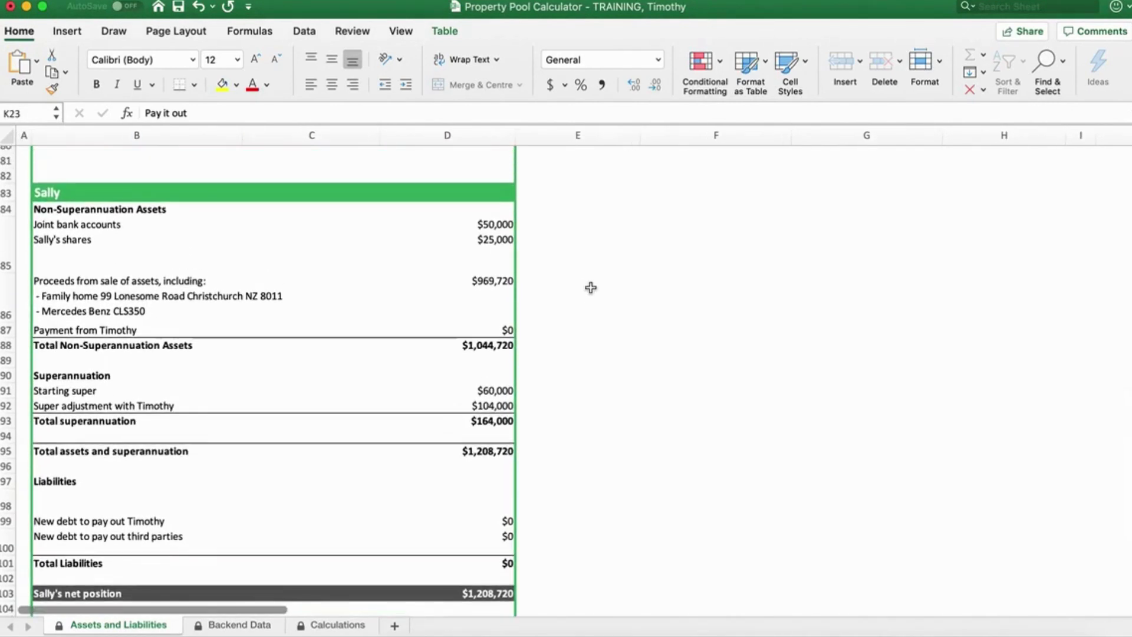
pyautogui.scroll(5, 591, 287)
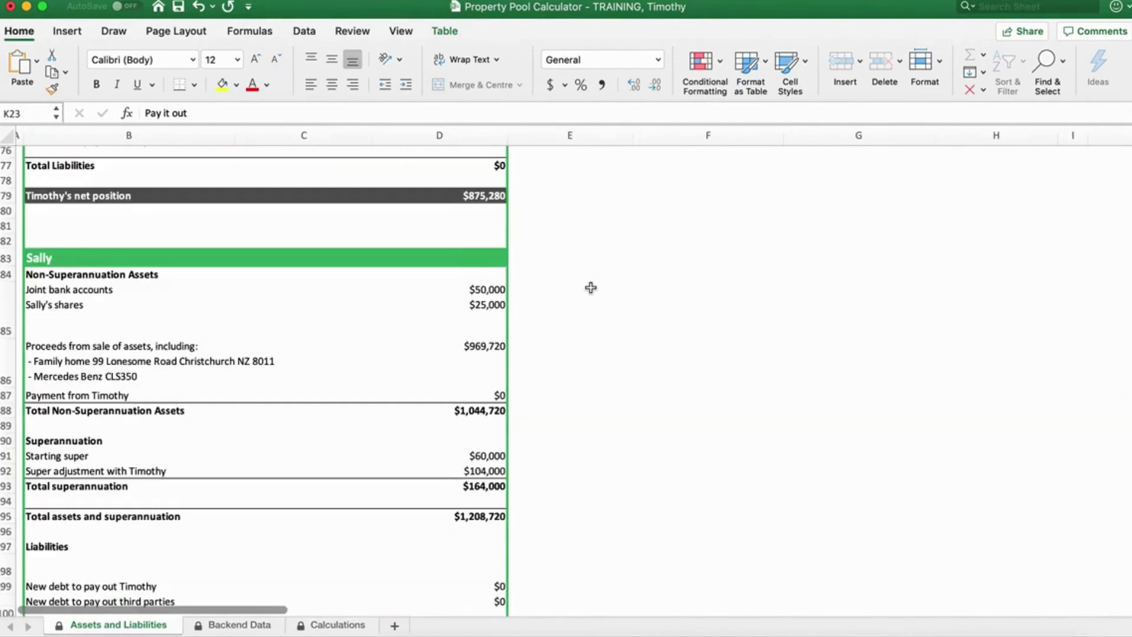
pyautogui.scroll(5, 591, 288)
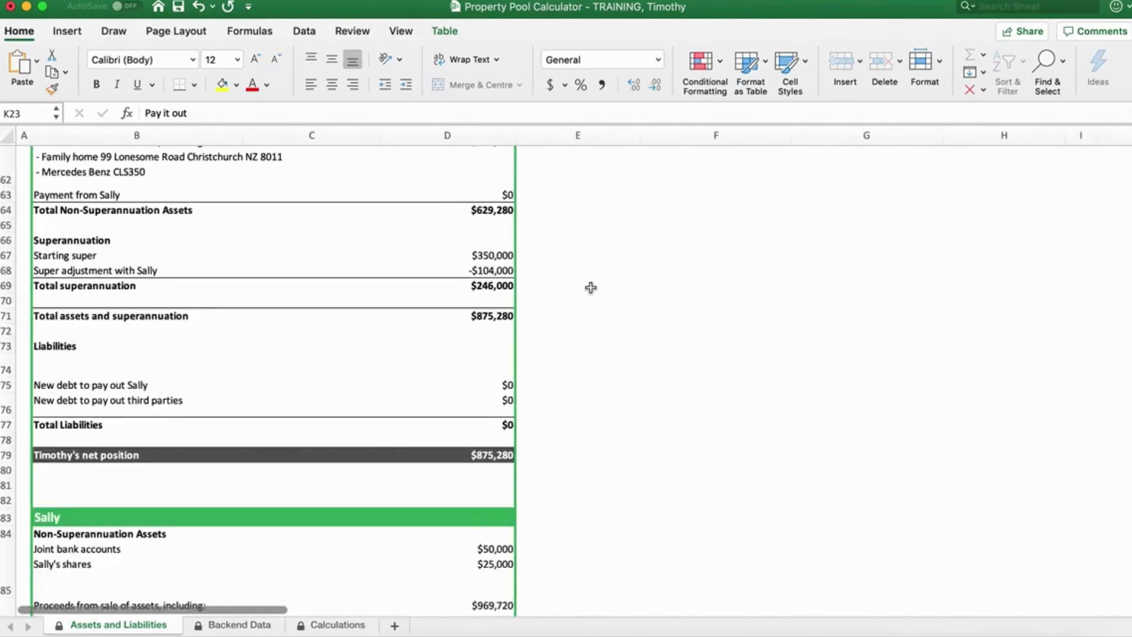
pyautogui.scroll(10, 591, 287)
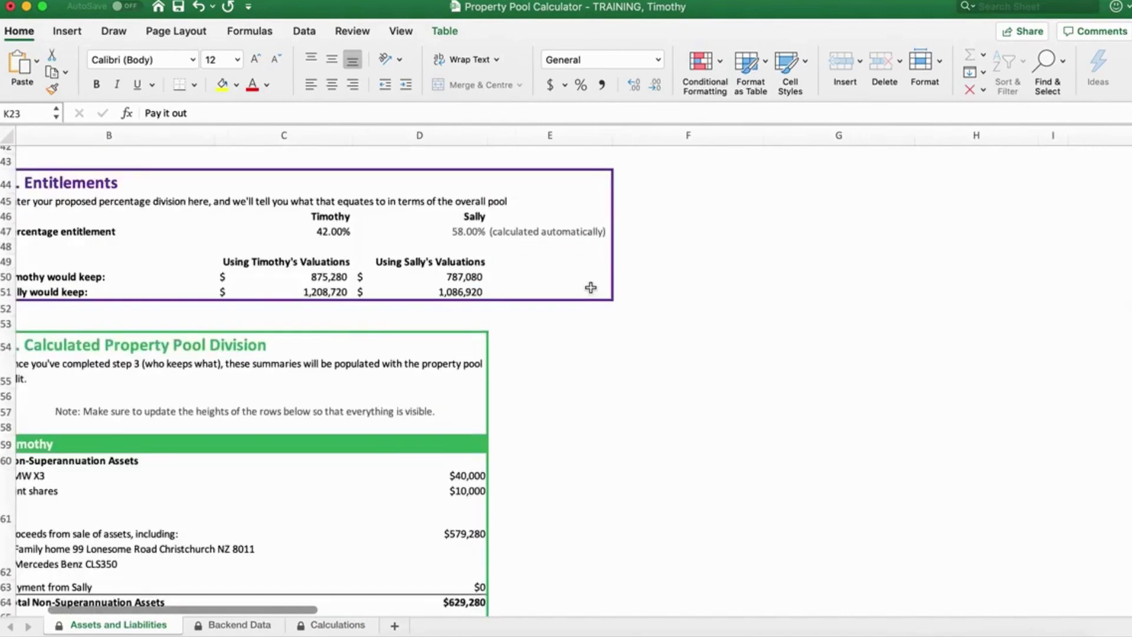
pyautogui.scroll(1, 591, 287)
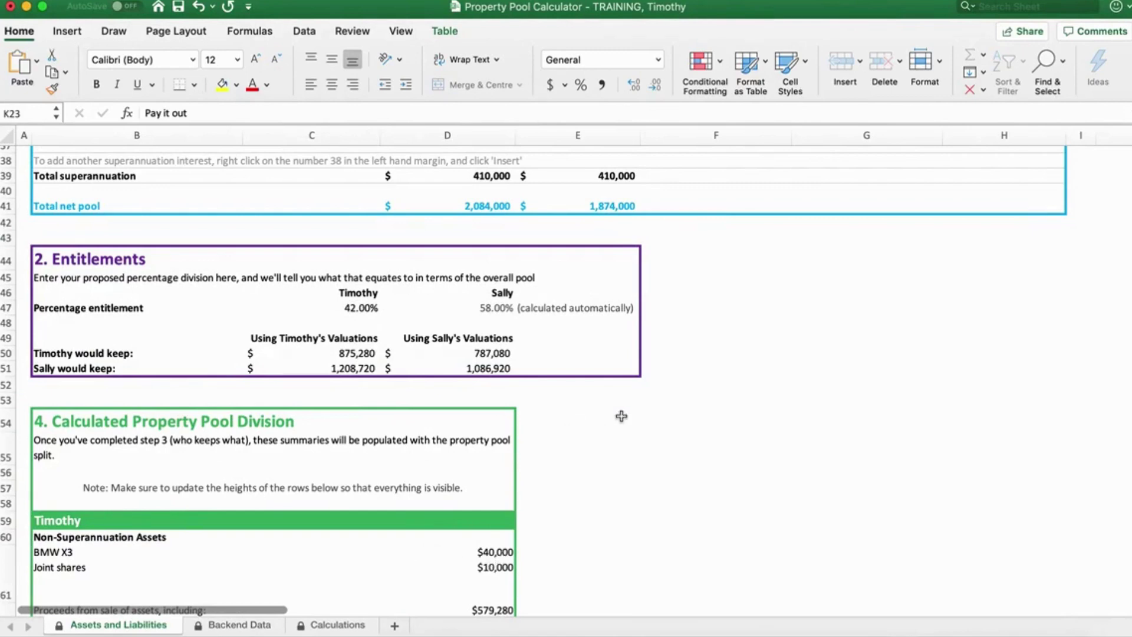
pyautogui.scroll(10, 622, 416)
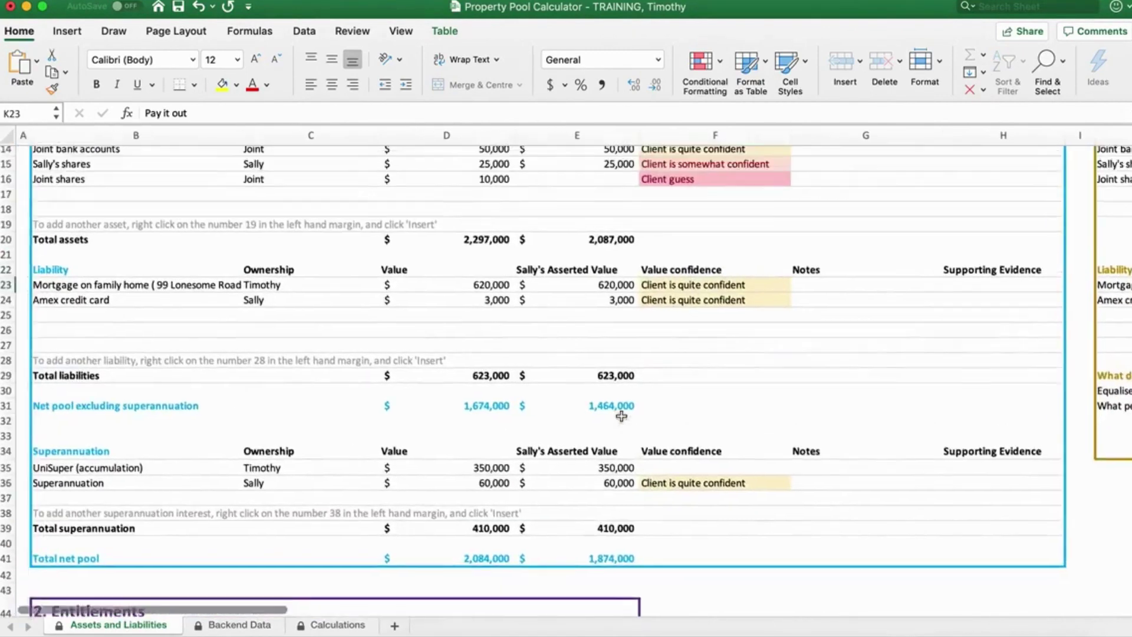
pyautogui.scroll(5, 621, 416)
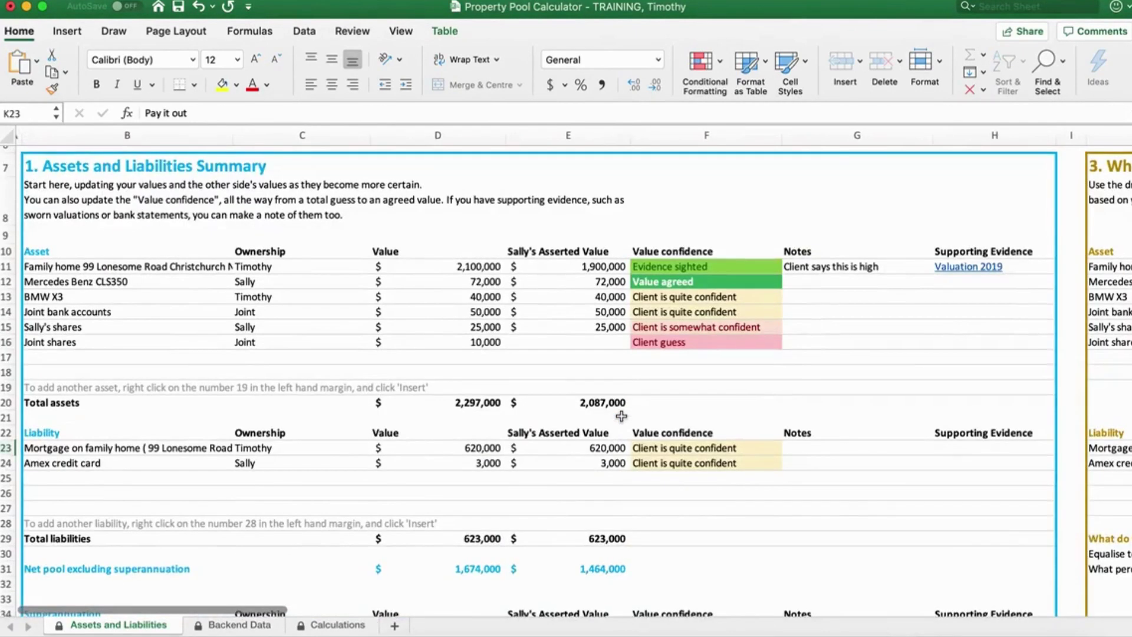
pyautogui.scroll(2, 622, 416)
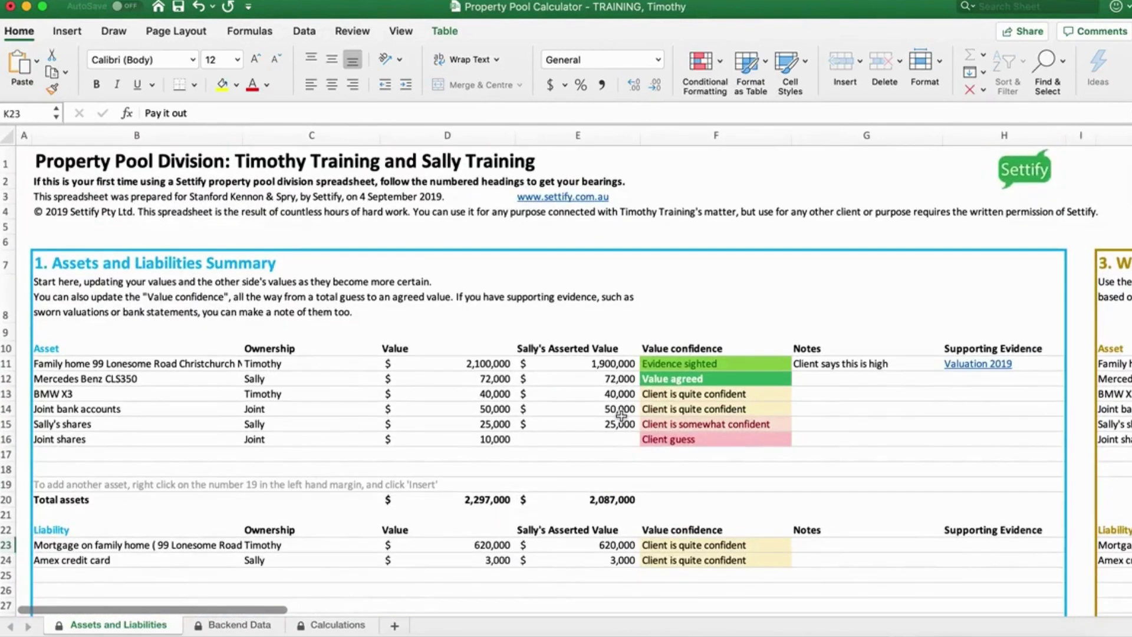